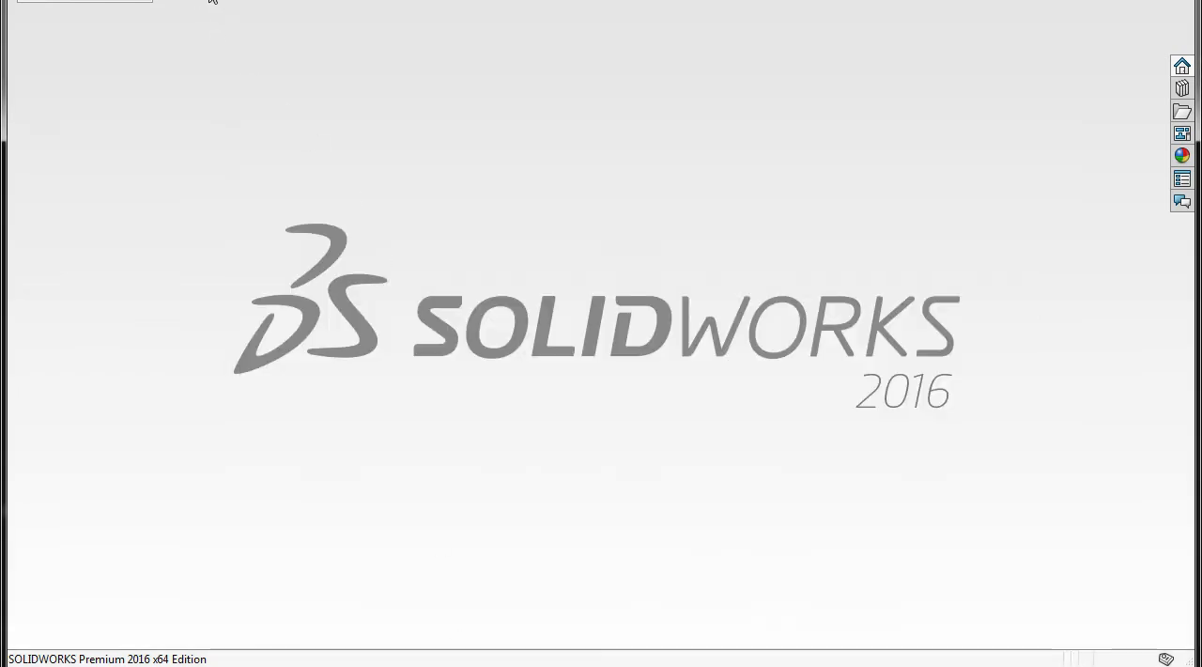
Create a new part and start a sketch on the Planta plane
click(212, 1)
double_click(355, 266)
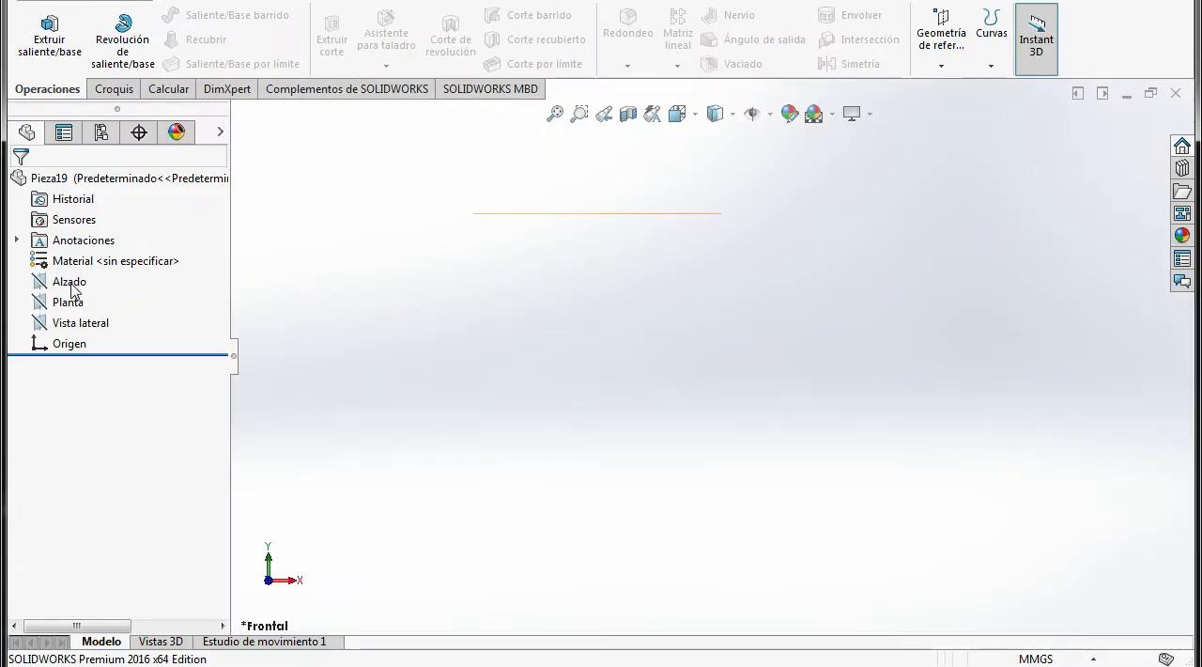
click(64, 305)
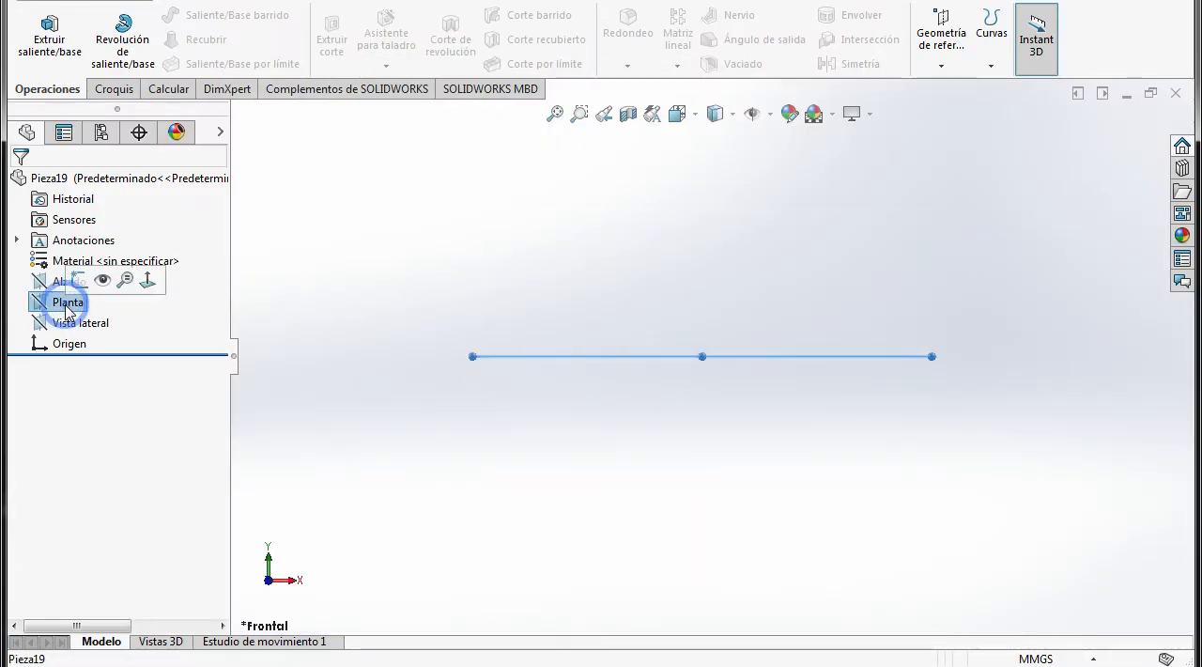
click(76, 280)
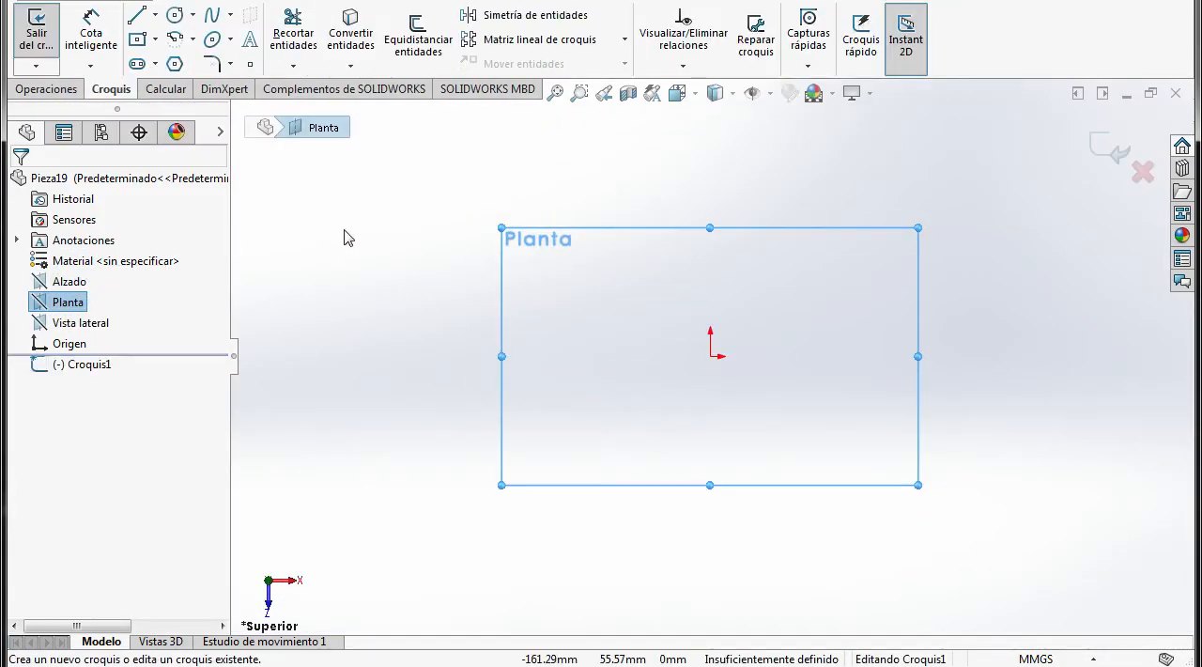
Sketch a horizontal construction line about 67 mm below the origin, starting about 67 mm to its left
click(156, 17)
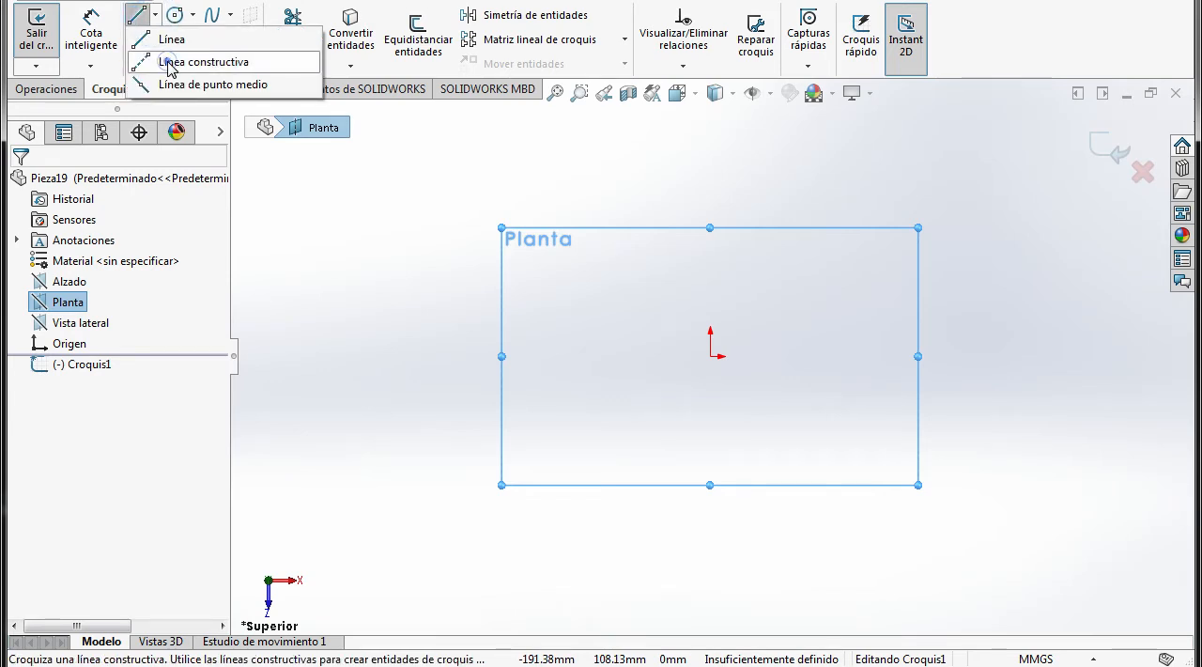
click(169, 58)
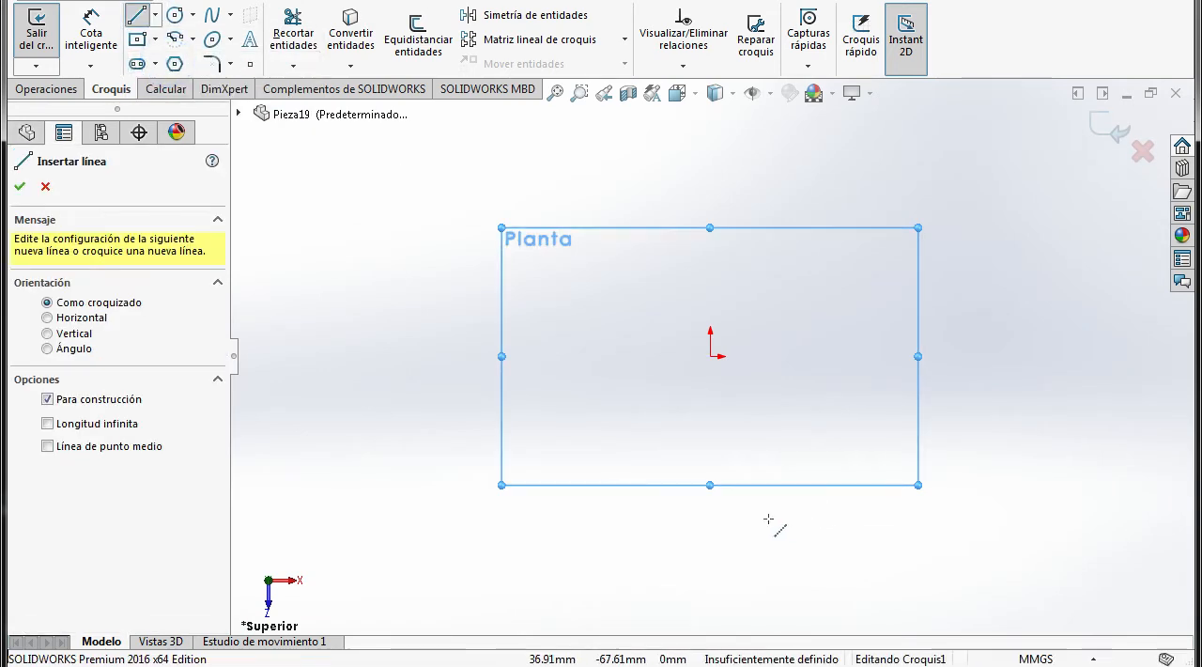
click(553, 514)
click(878, 514)
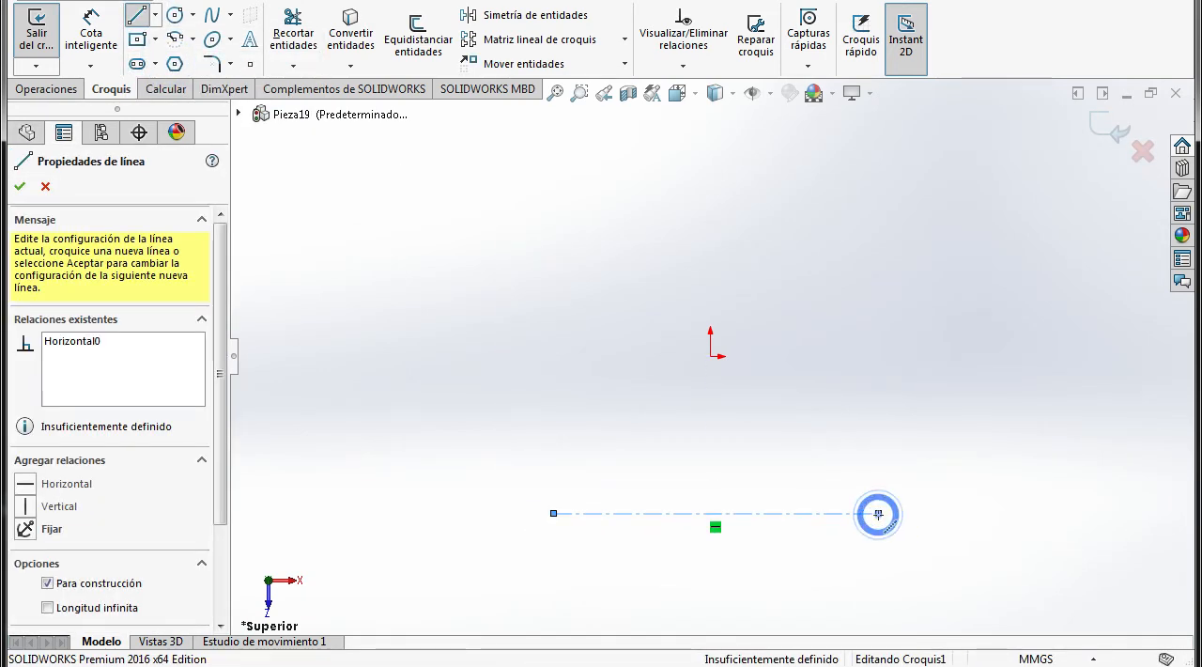
key(Escape)
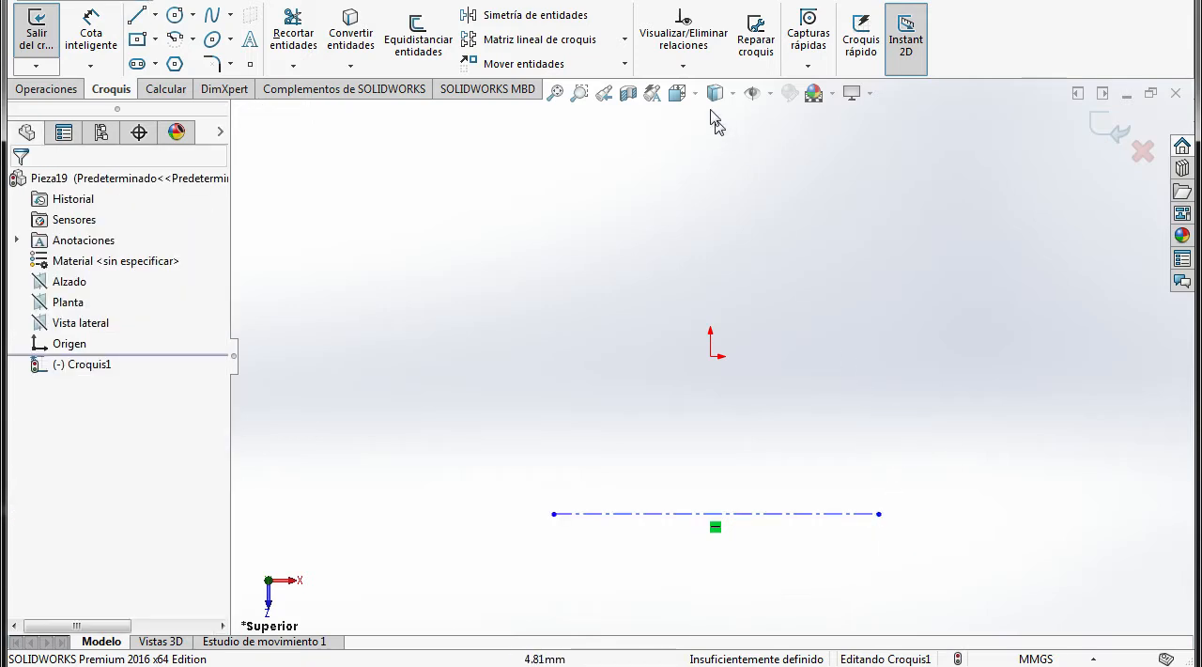
Add a Coincident relation between the construction line's midpoint and the sketch origin
click(683, 67)
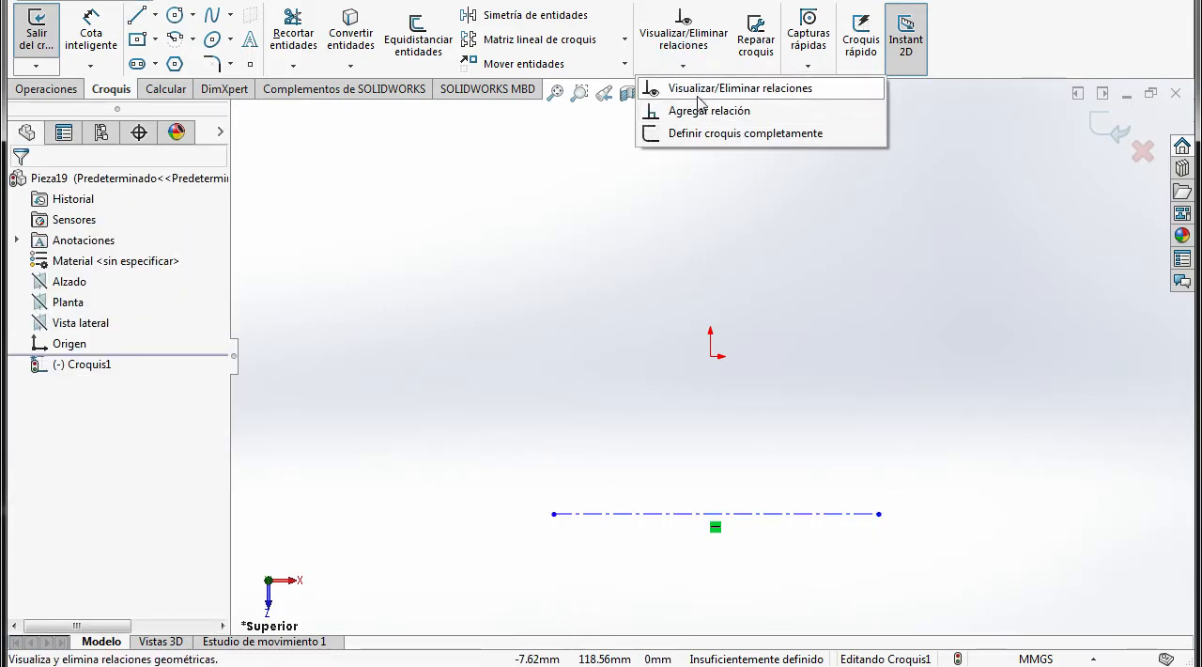
click(705, 110)
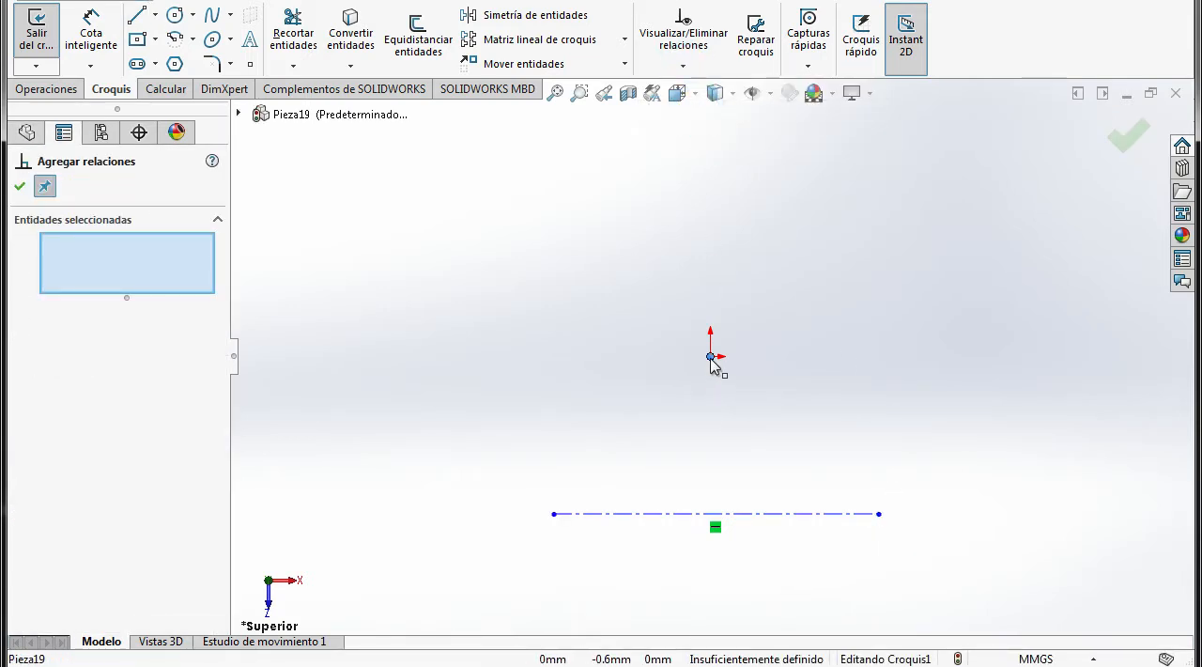
click(712, 357)
click(716, 515)
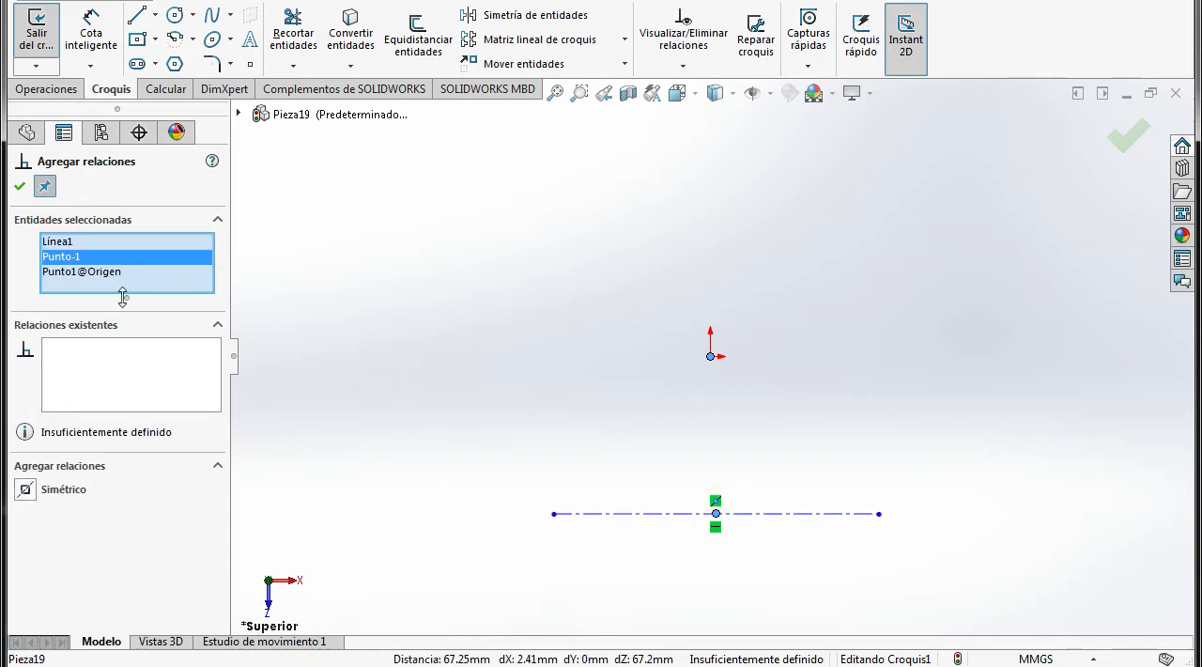
click(60, 242)
key(Delete)
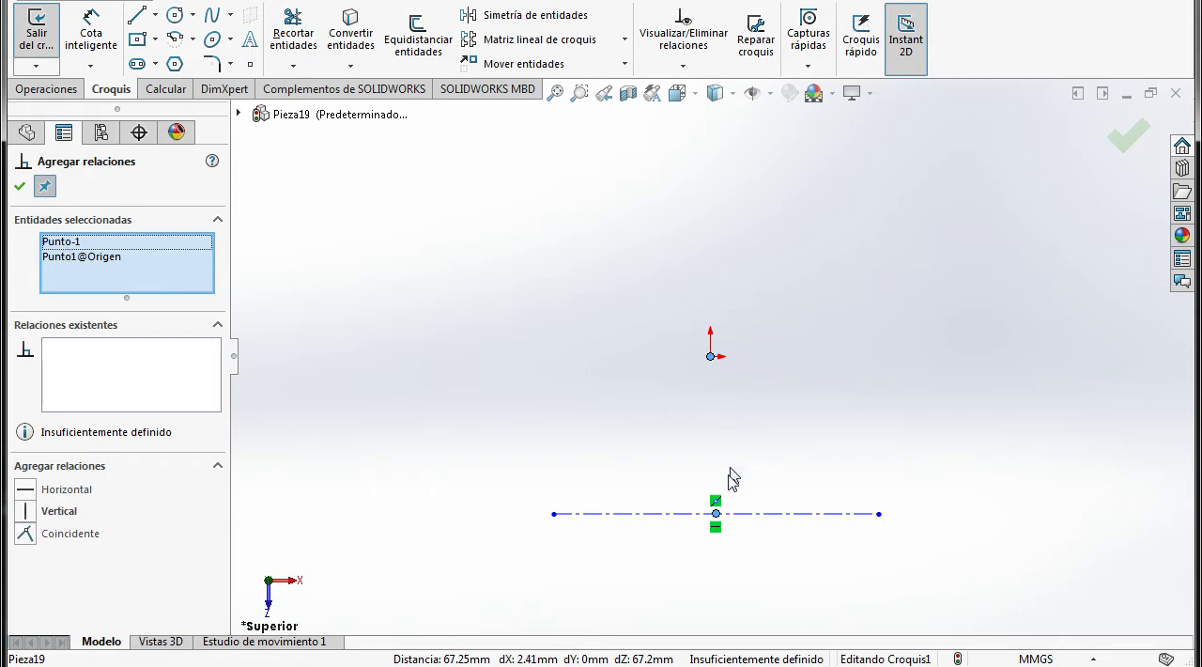
click(25, 534)
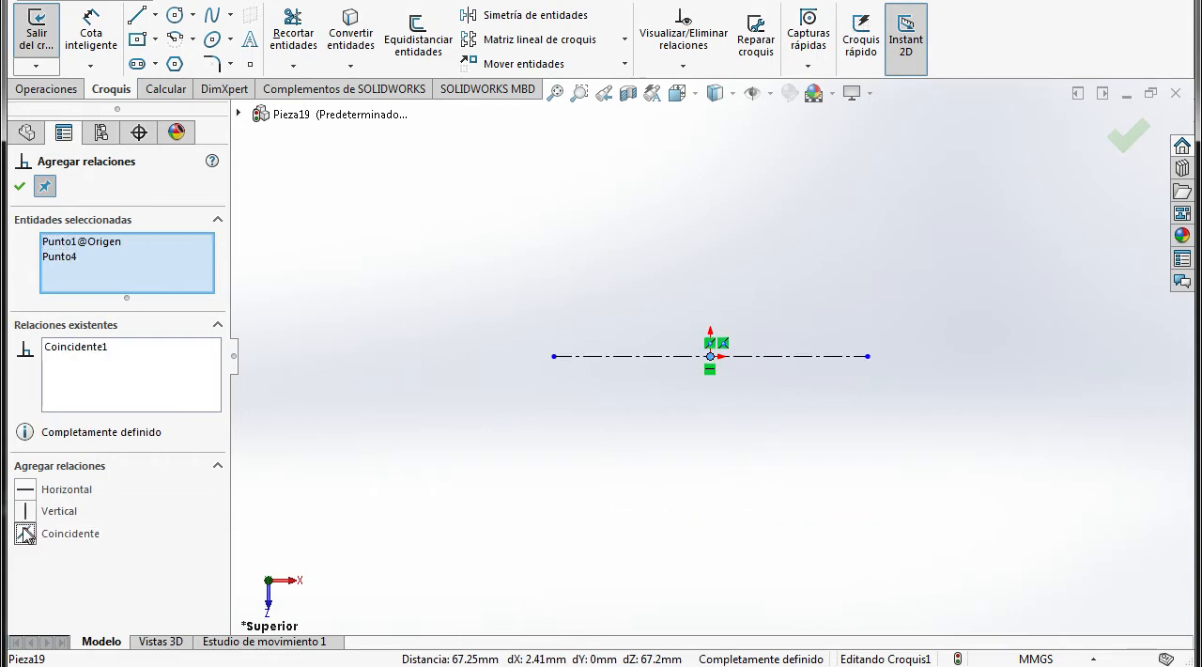
click(20, 186)
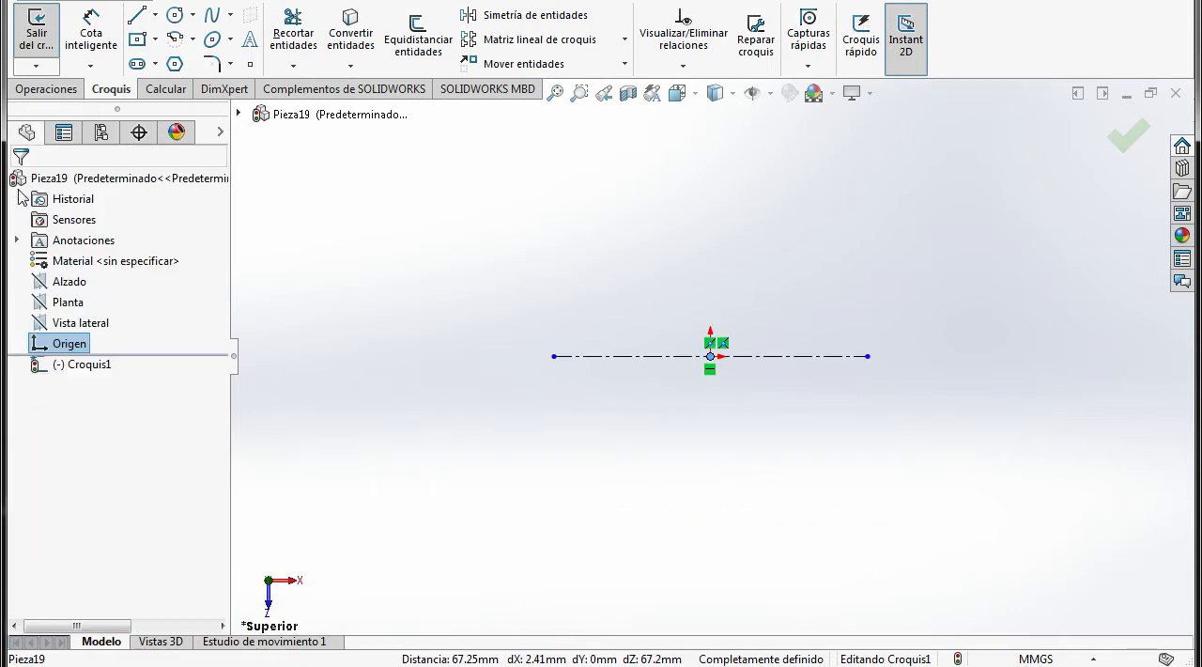
click(716, 435)
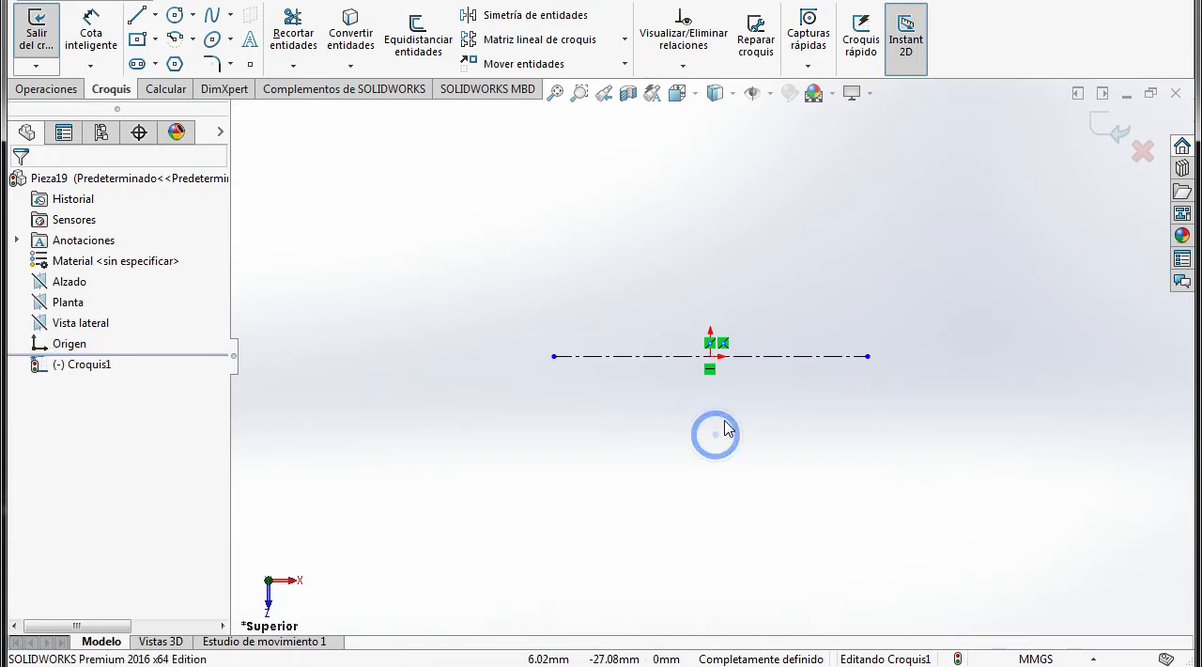
Draw circles centred on the construction line's endpoints, with a radius of about 26 mm on the left and 16 mm on the right
click(176, 16)
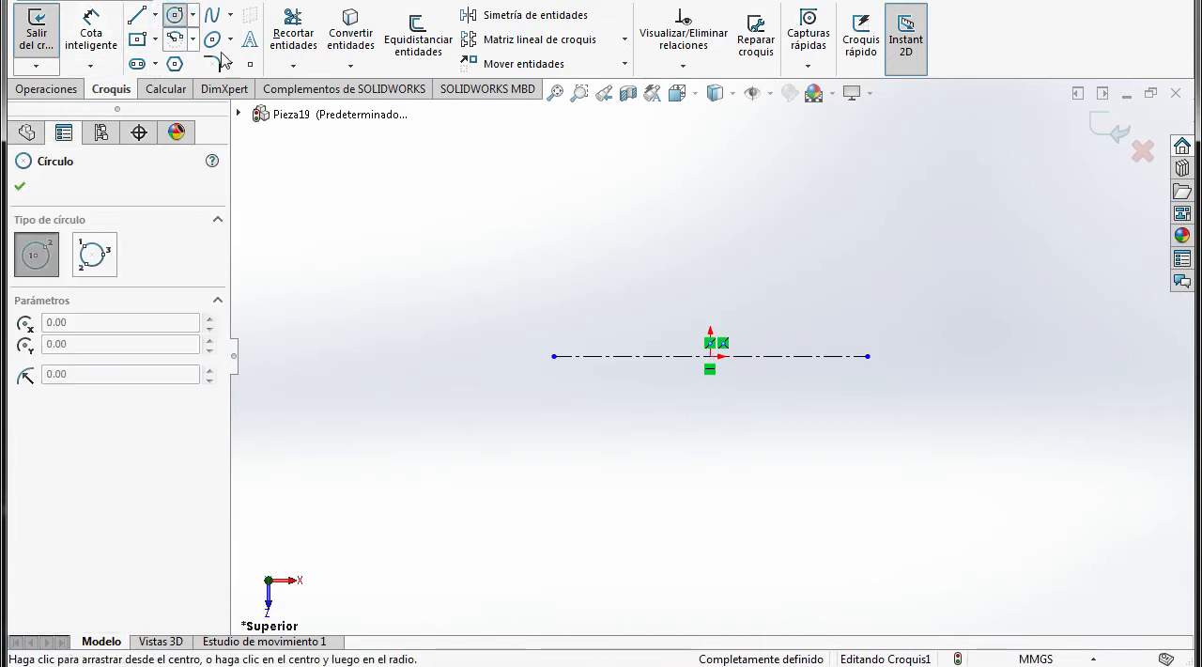
click(554, 356)
click(511, 315)
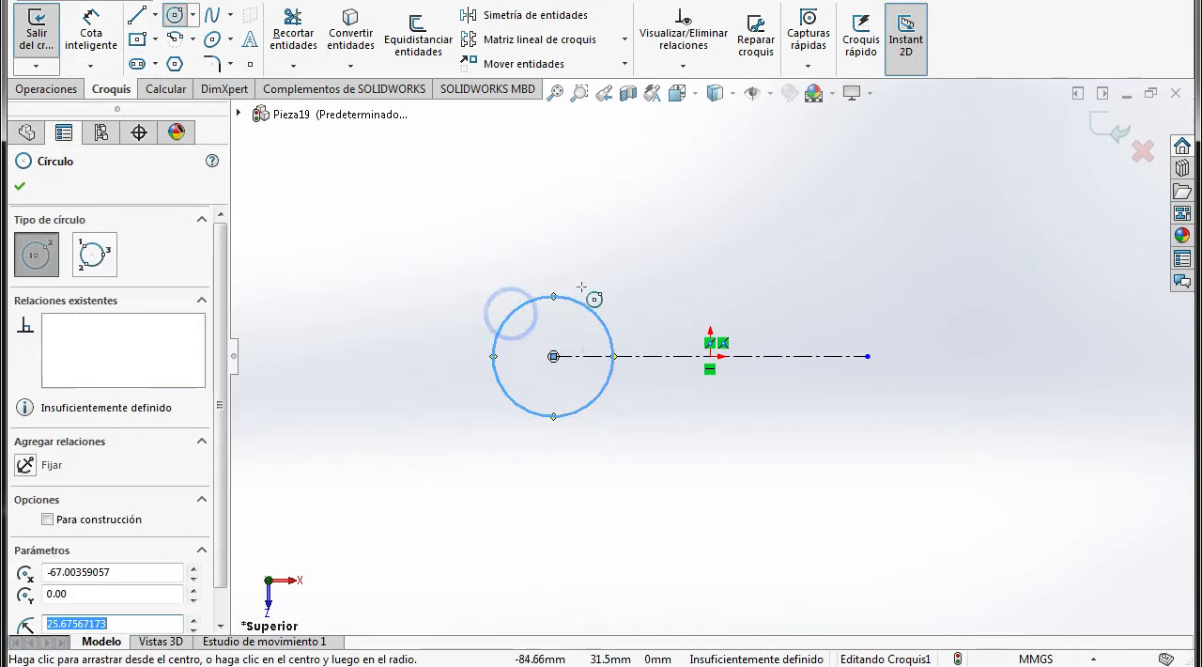
click(867, 356)
click(894, 331)
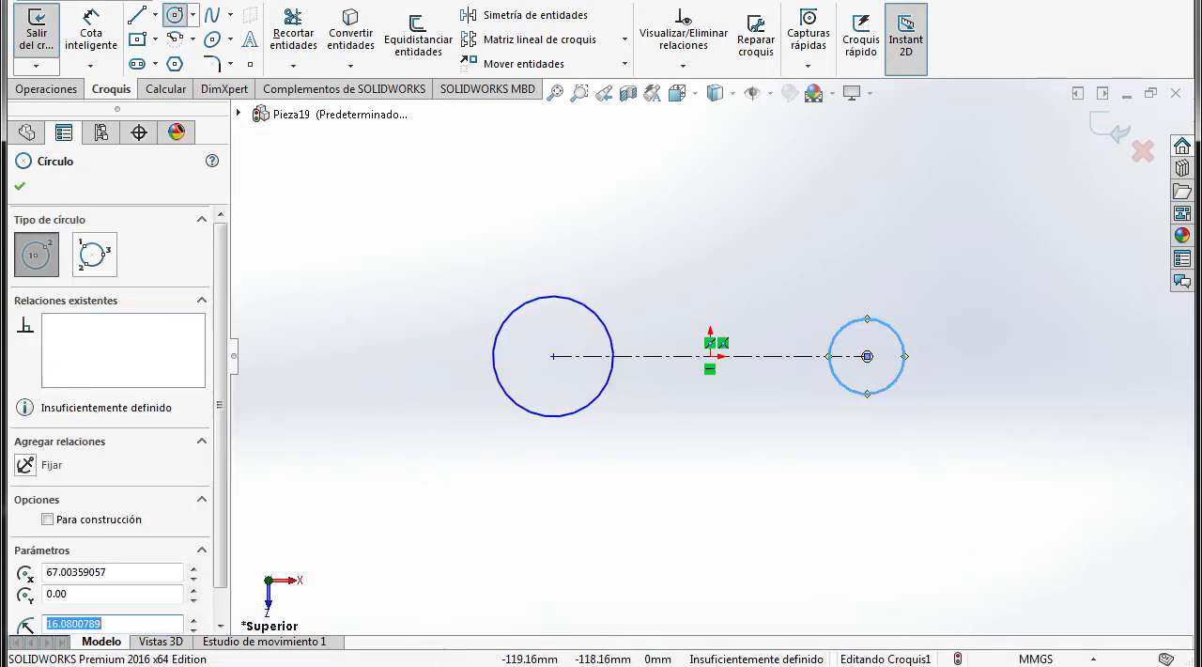
Check the hexagonal wrench drawing in the PDF and dimension the left circle's diameter as 35*2 mm
click(407, 508)
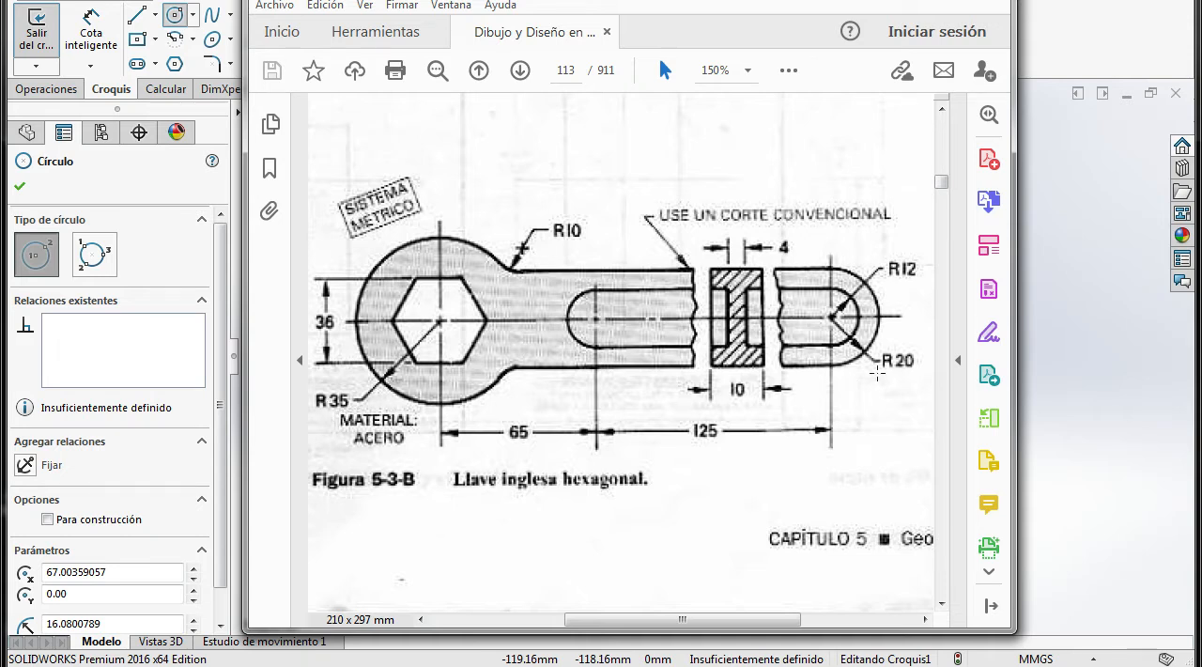
click(495, 665)
click(83, 33)
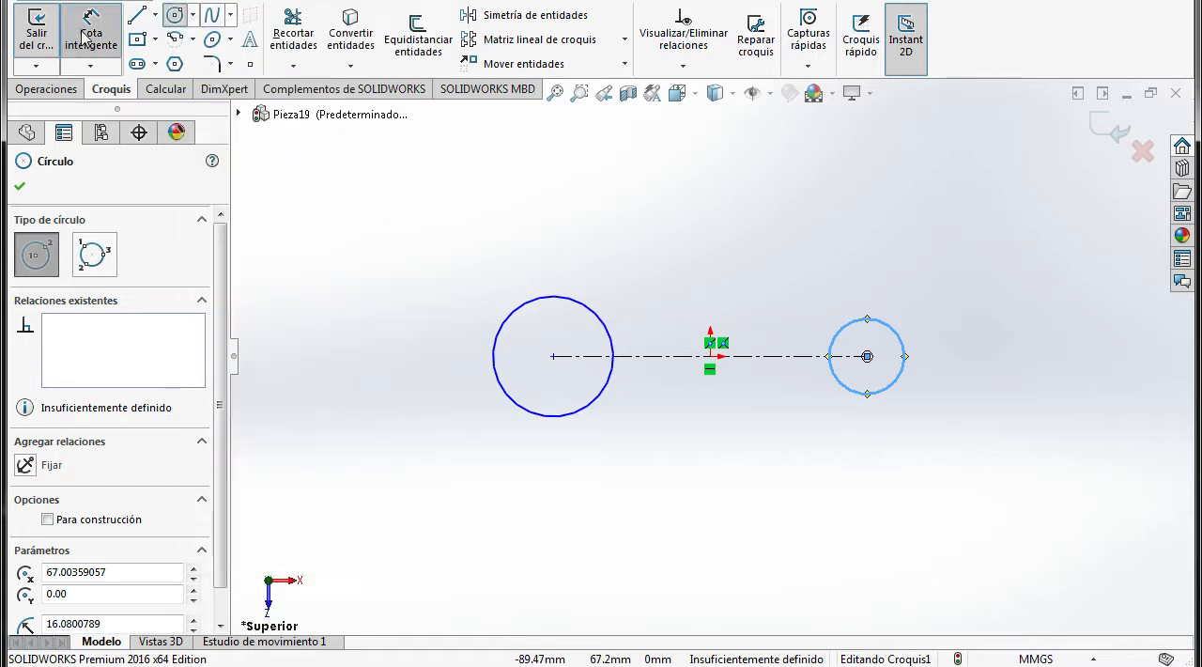
click(581, 306)
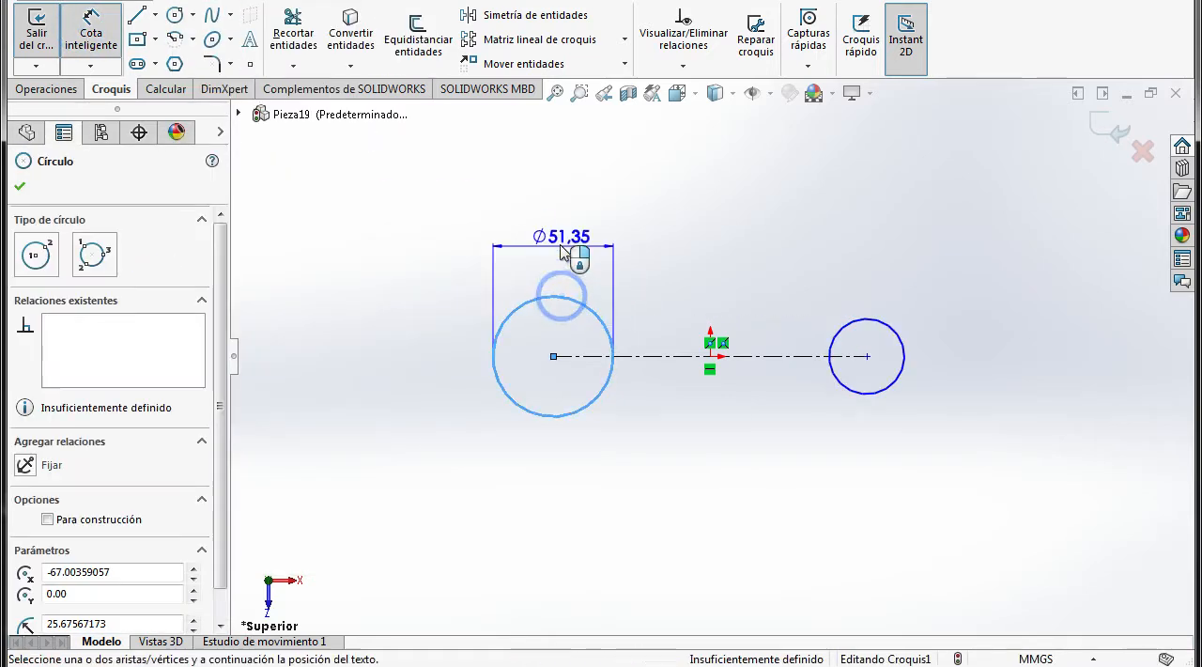
click(561, 251)
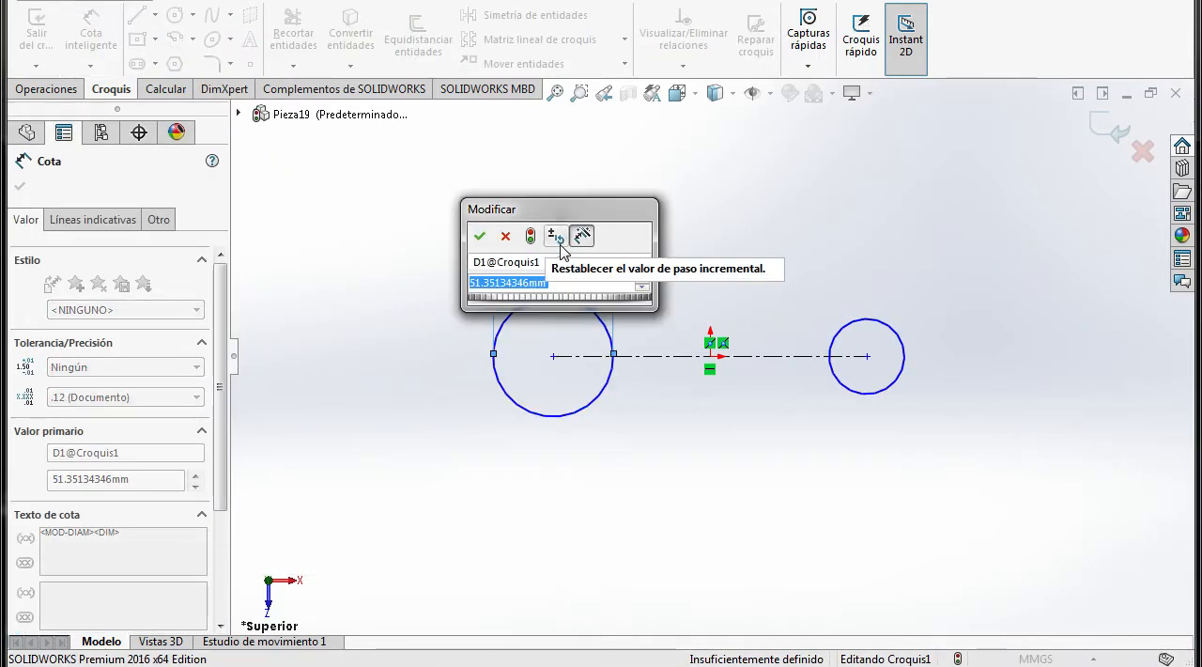
text(35)
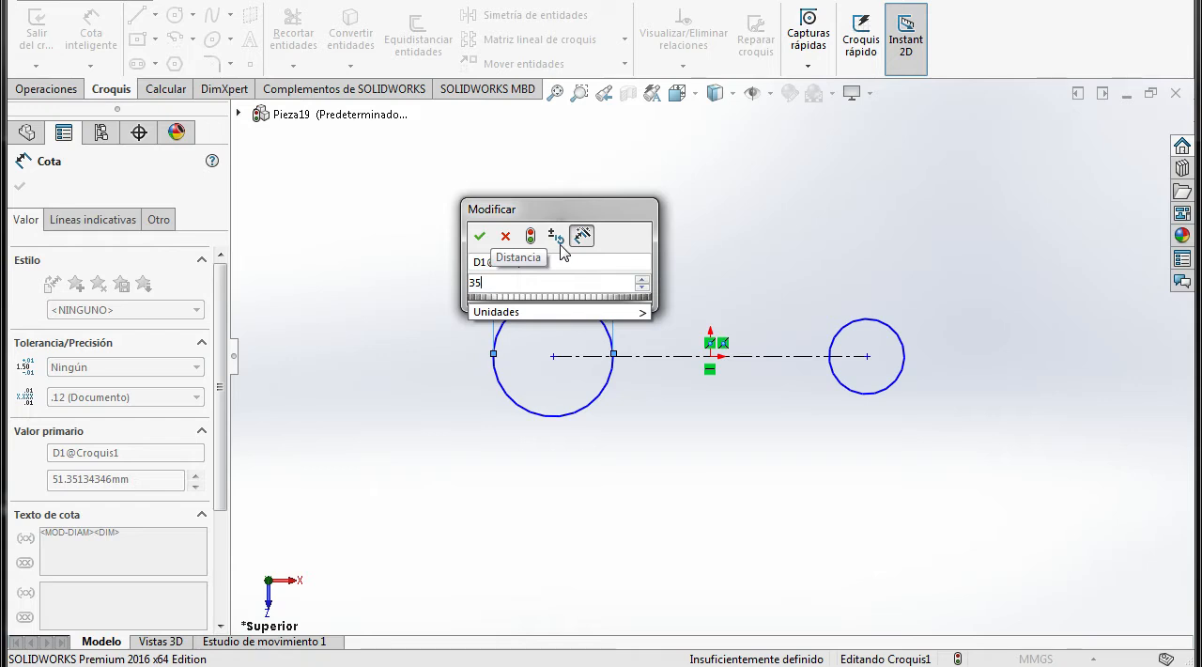
text(*2)
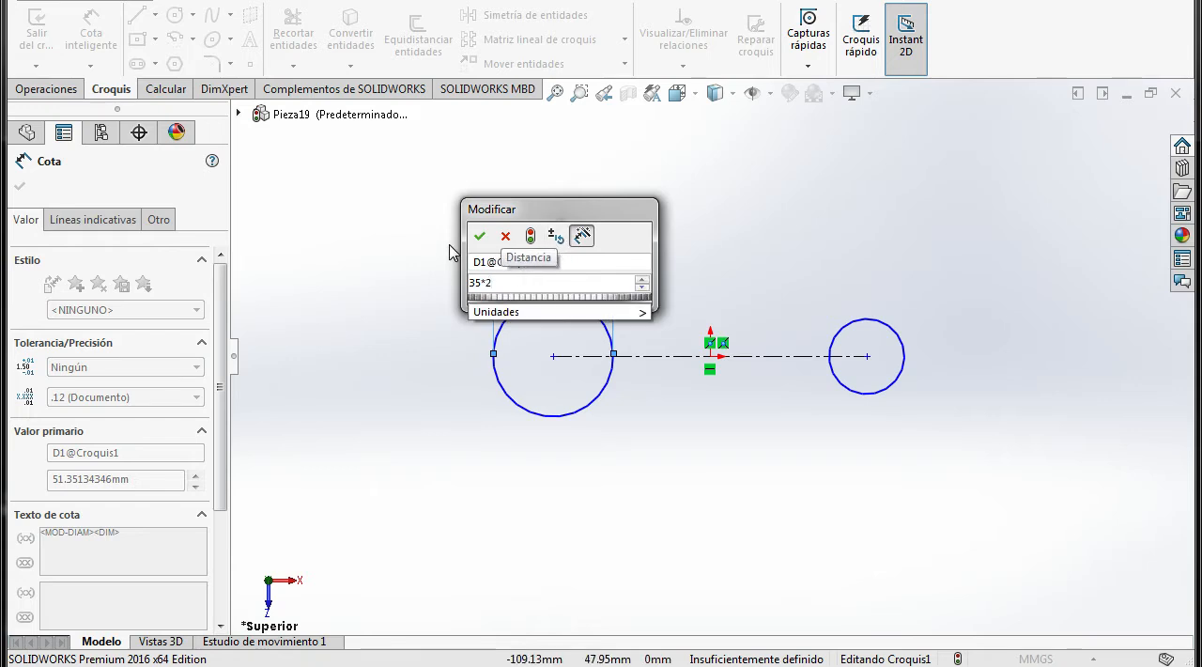
click(480, 236)
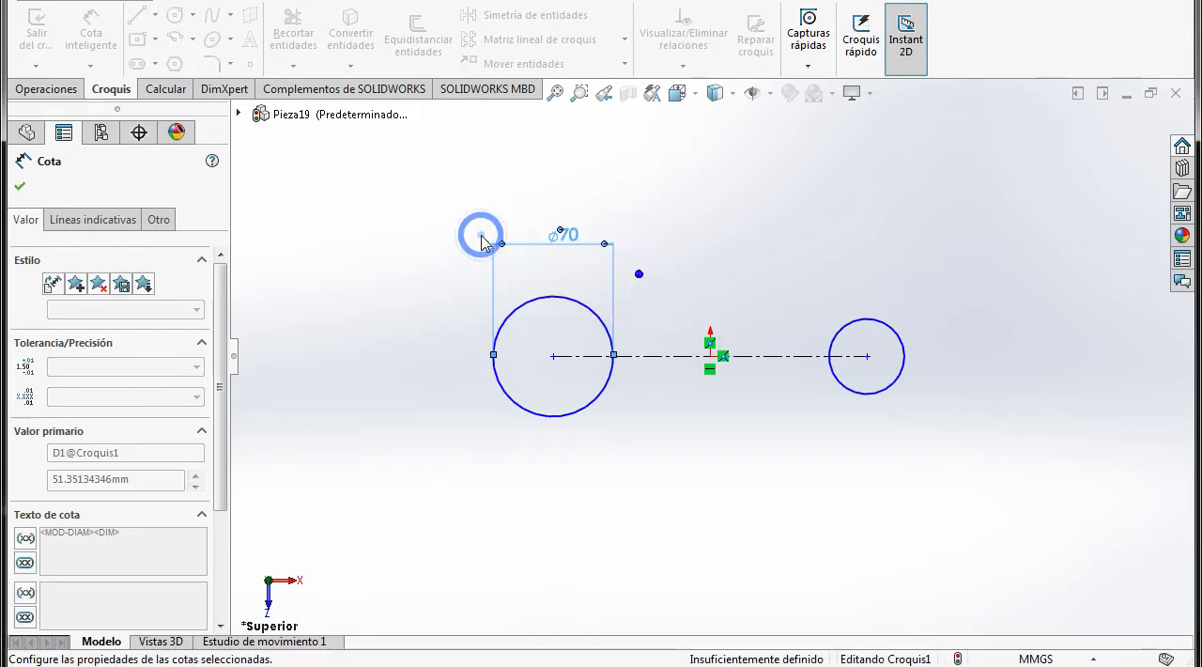
Dimension the right circle's diameter as 20*2 mm
click(888, 337)
click(885, 305)
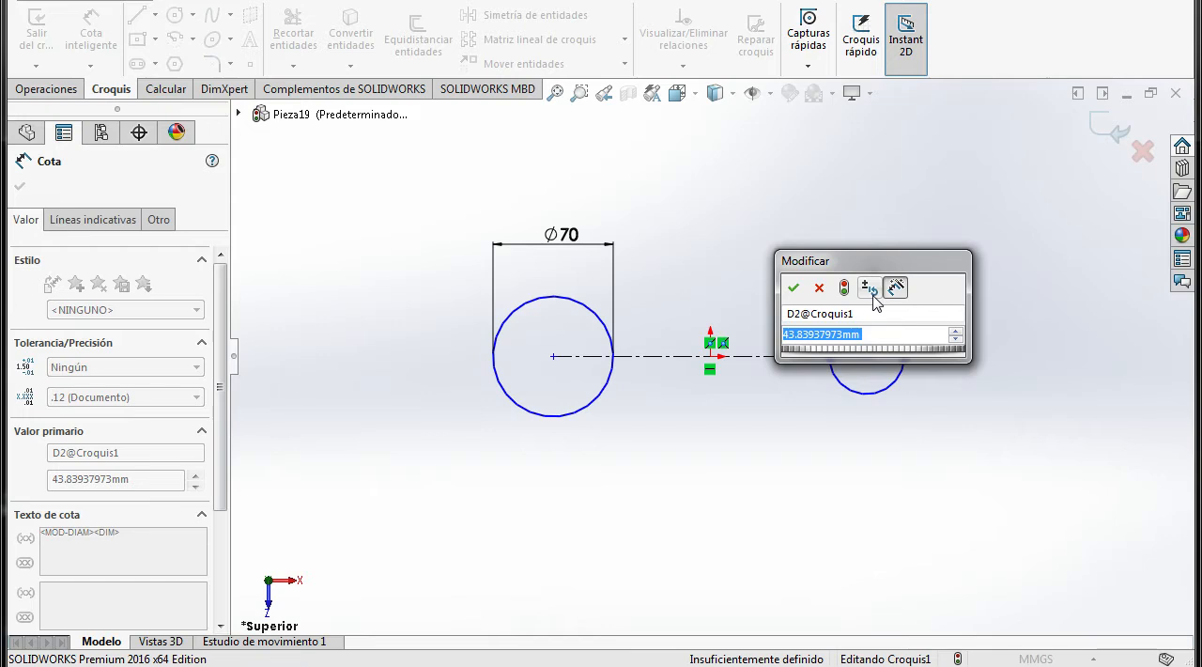
text(20*2)
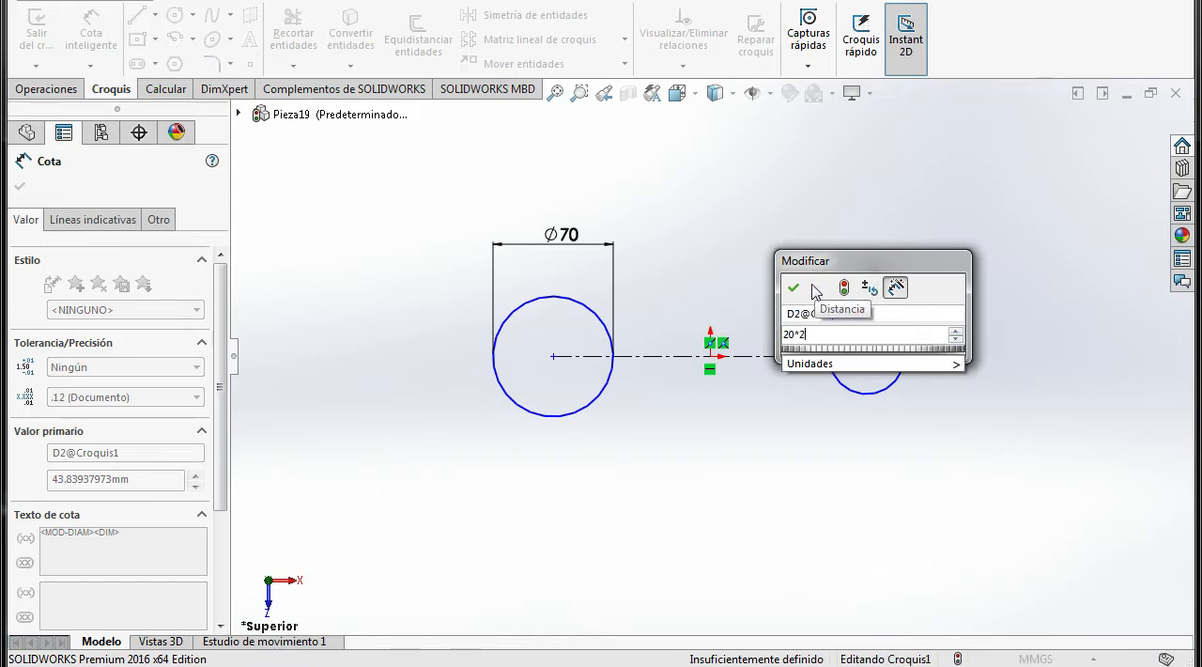
click(795, 288)
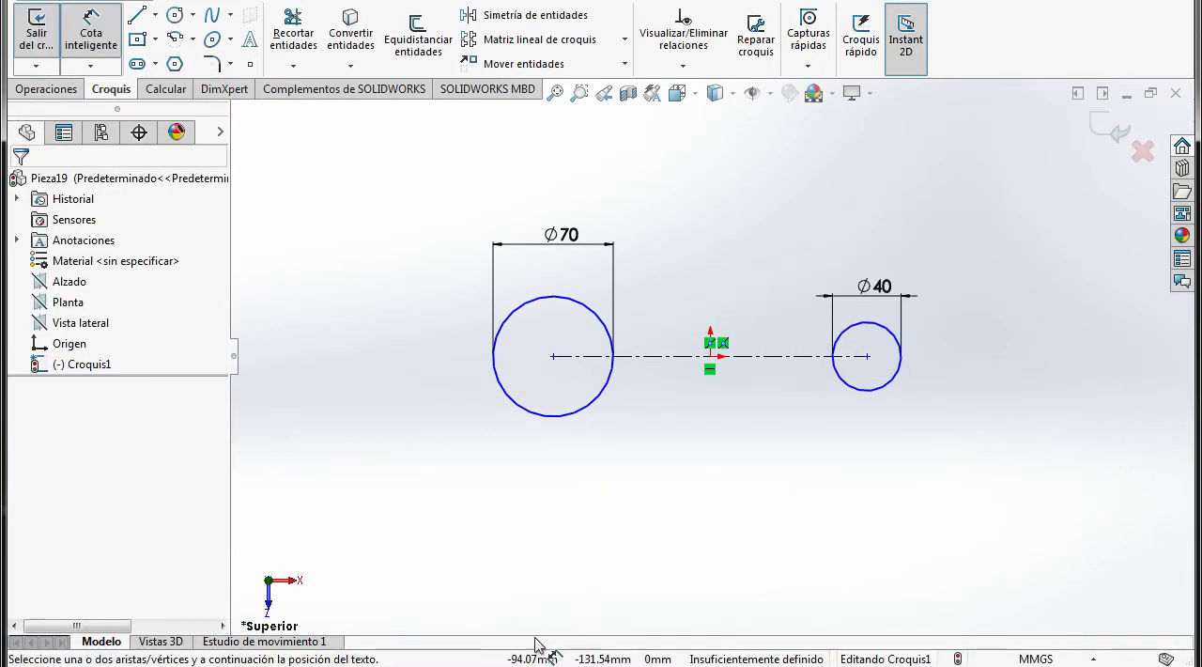
Check the wrench's lengths in the PDF drawing and dimension the distance between the two circle centres as 65+125 mm
click(528, 665)
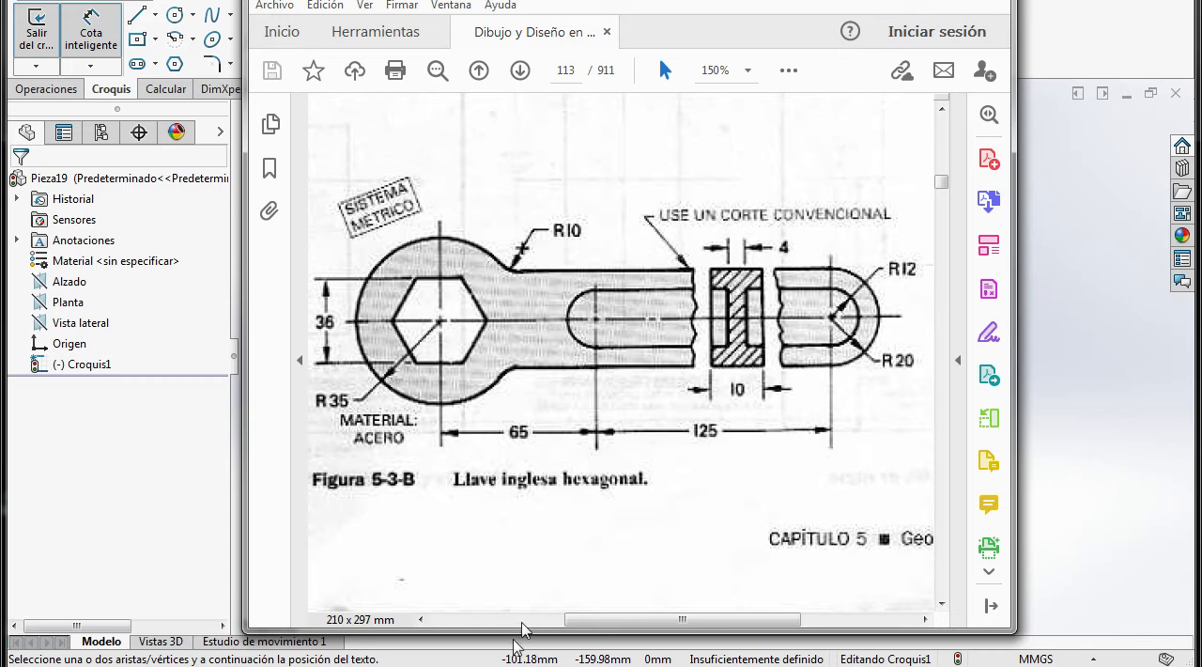
click(517, 665)
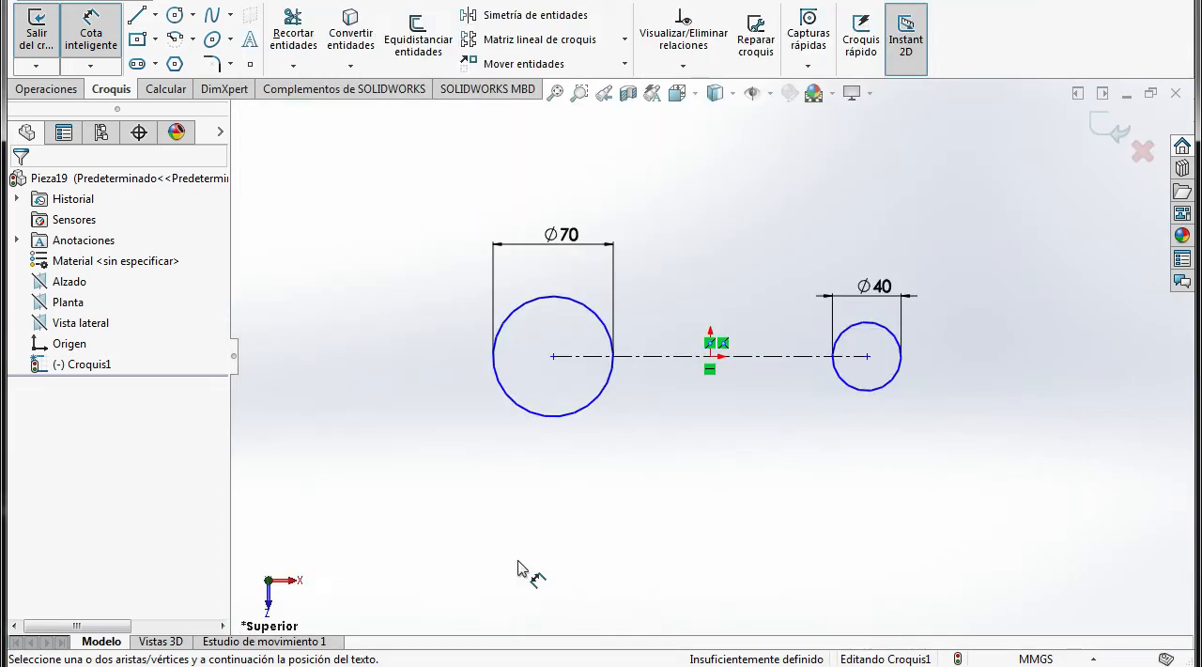
click(555, 358)
click(867, 357)
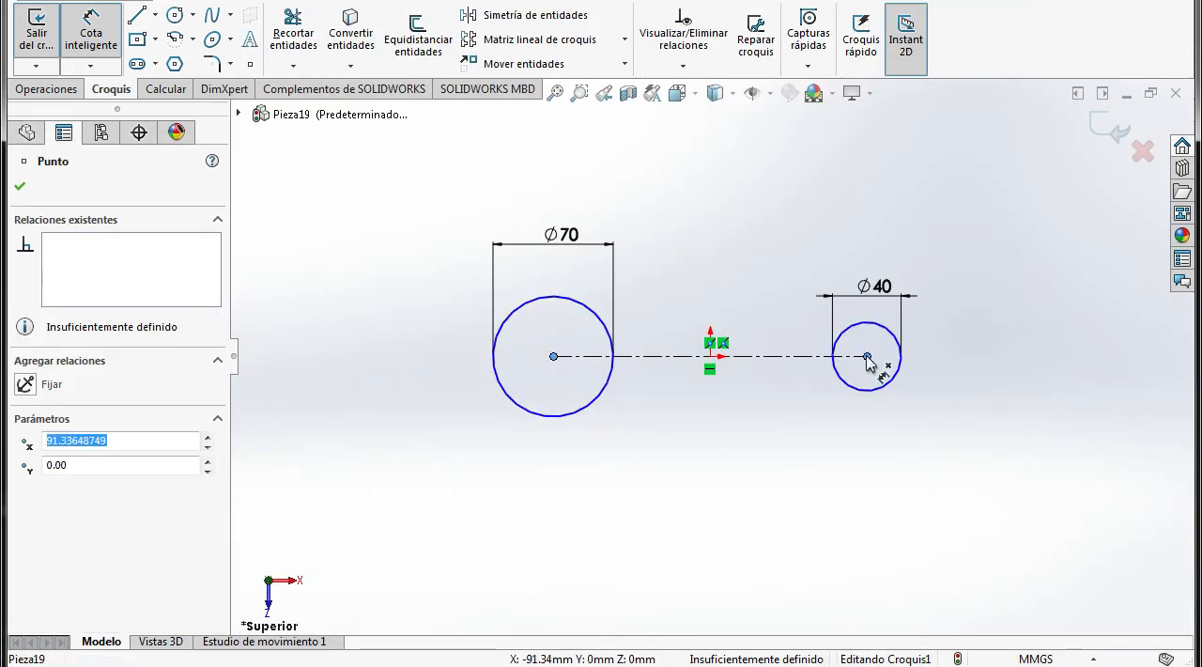
click(727, 439)
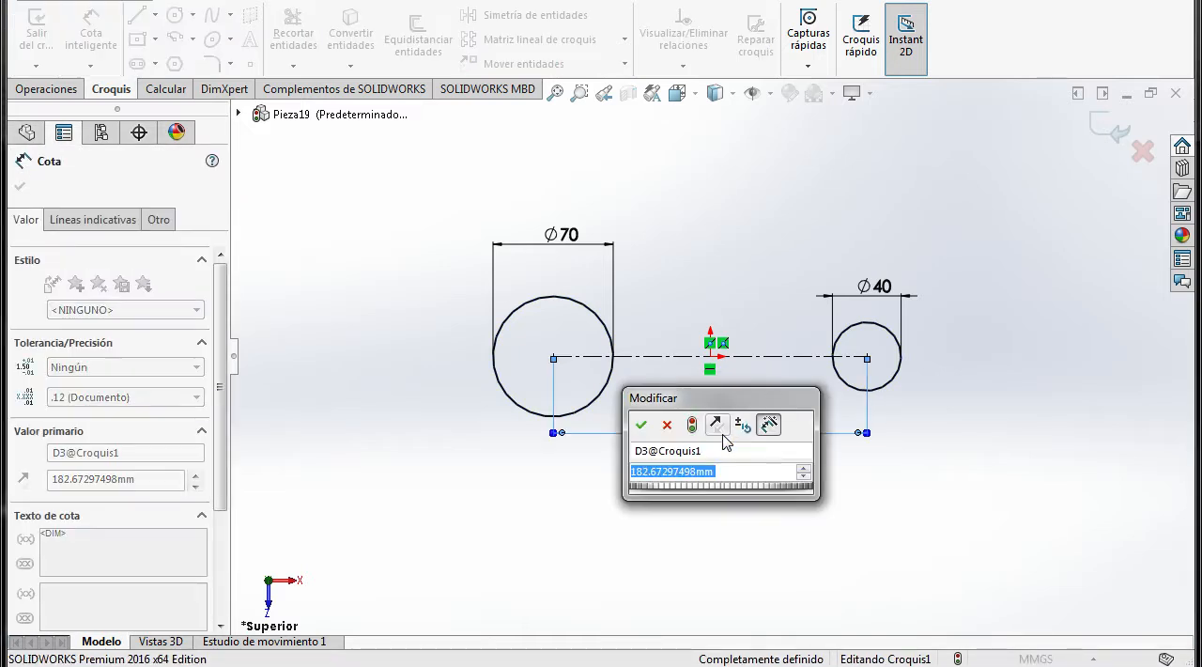
text(65)
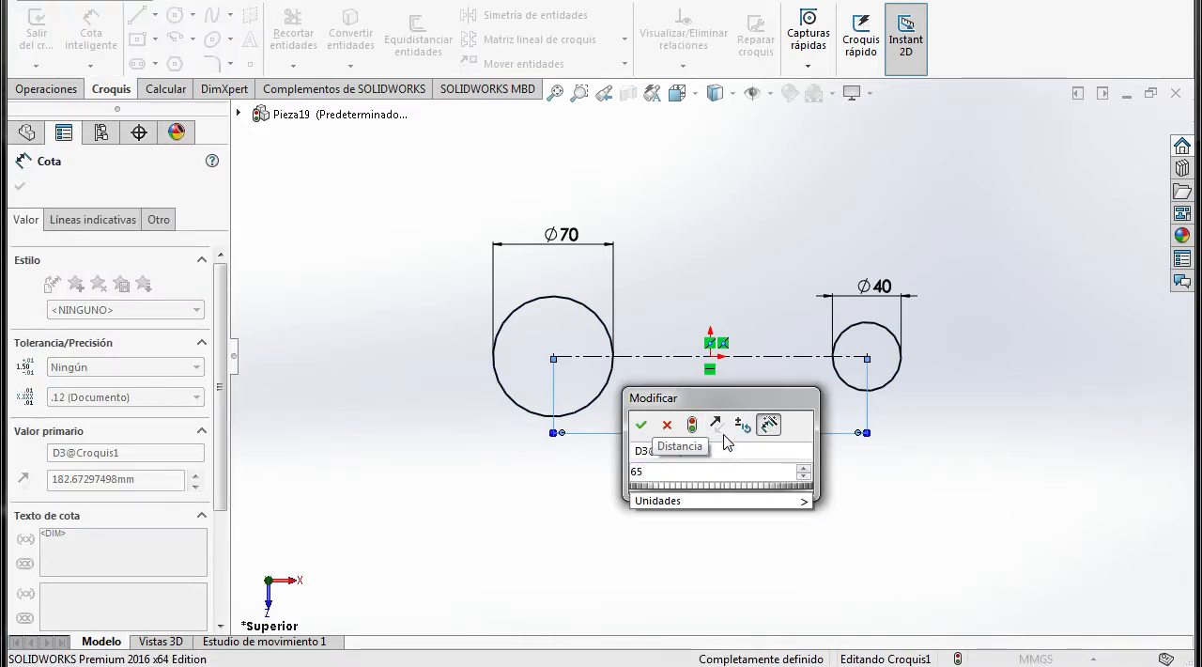
text(+125)
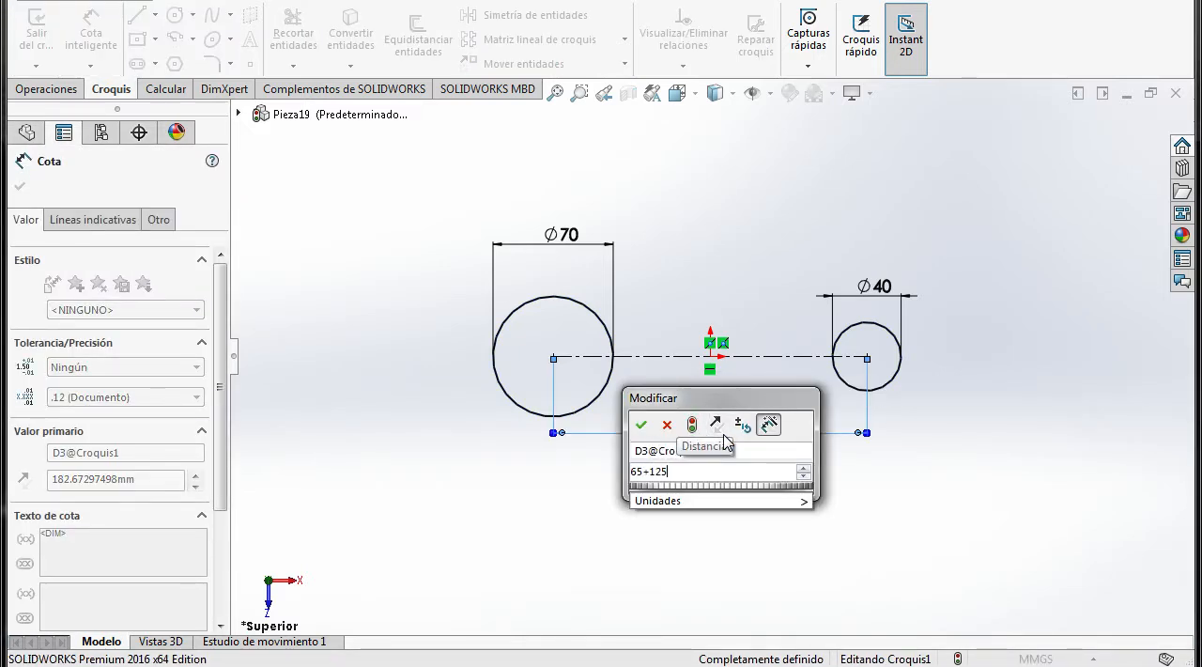
click(641, 424)
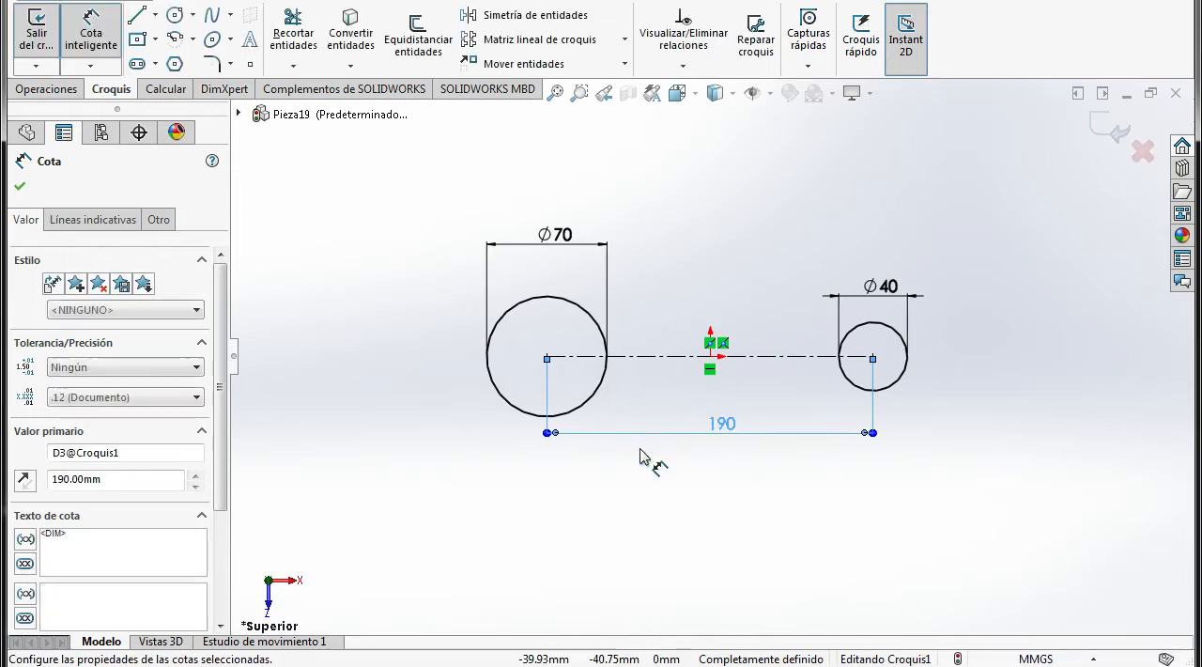
click(657, 506)
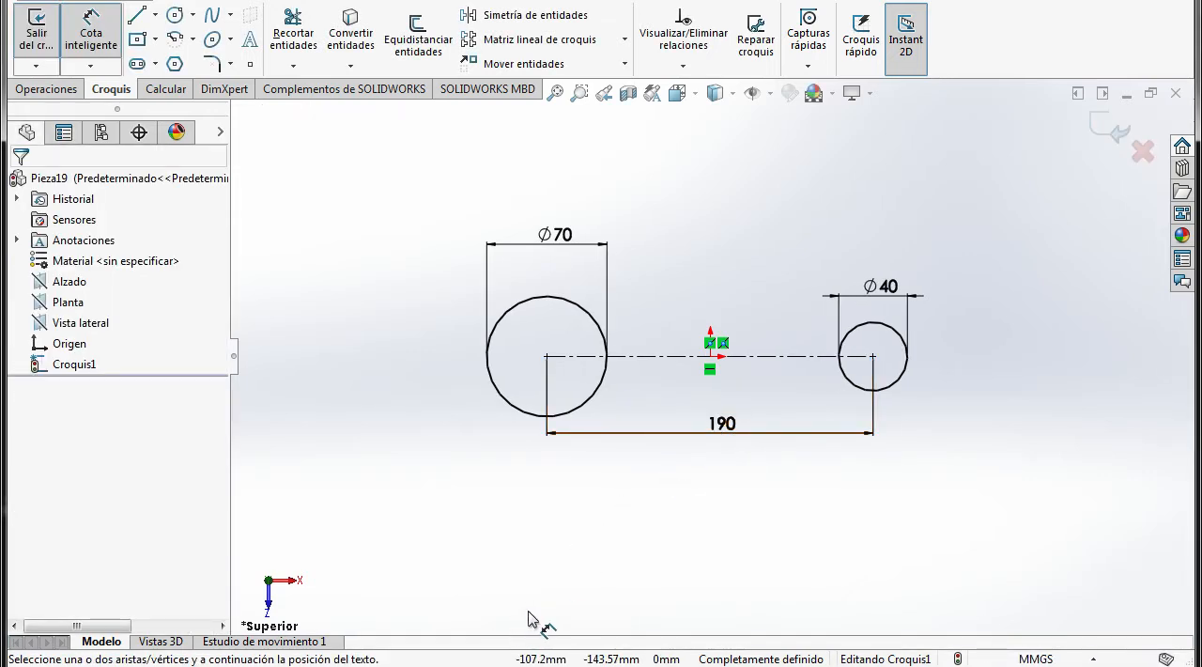
Check the handle in the PDF drawing and draw a horizontal line from the 40 mm circle's top point to the 70 mm circle
click(470, 665)
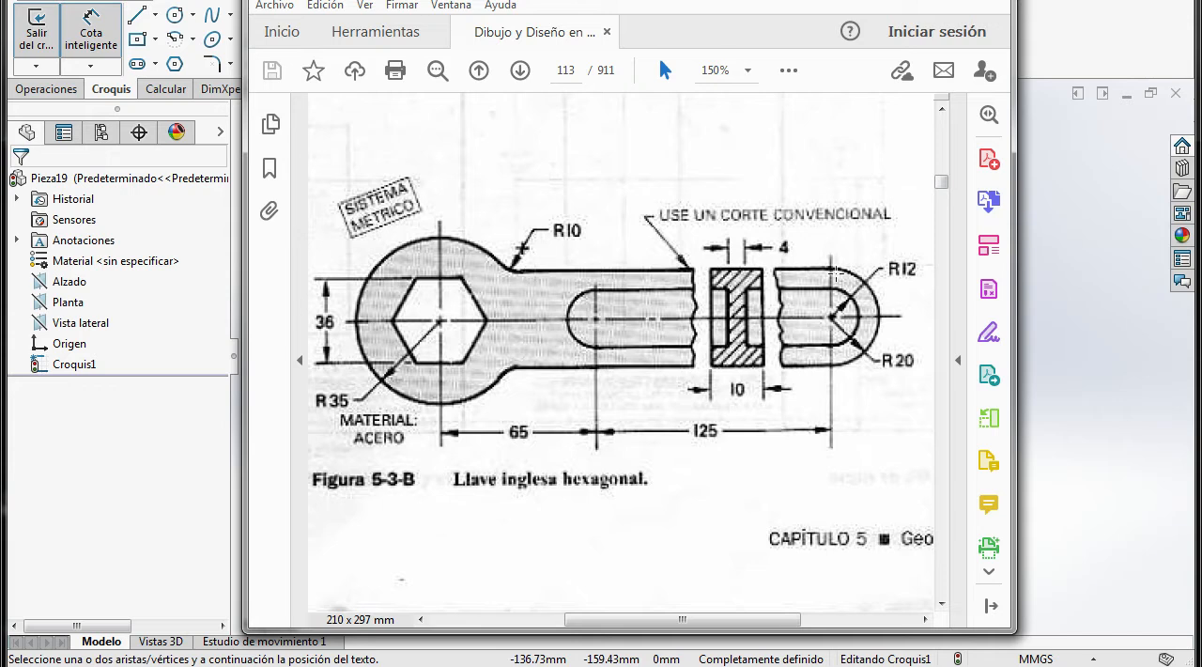
click(485, 665)
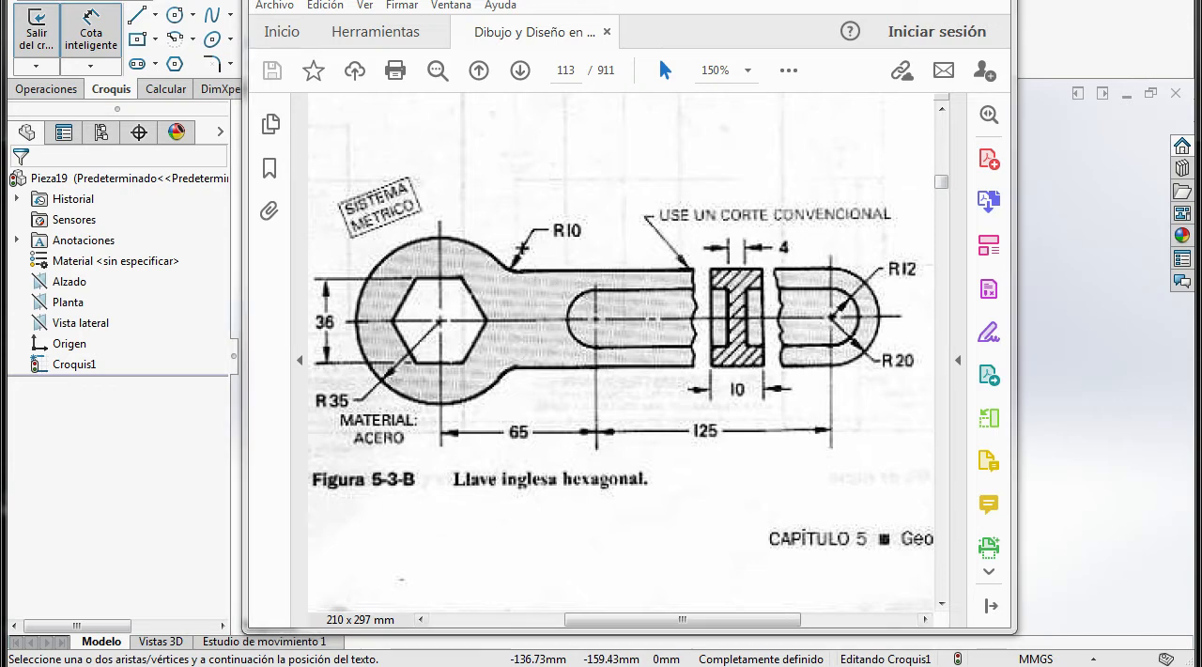
click(139, 17)
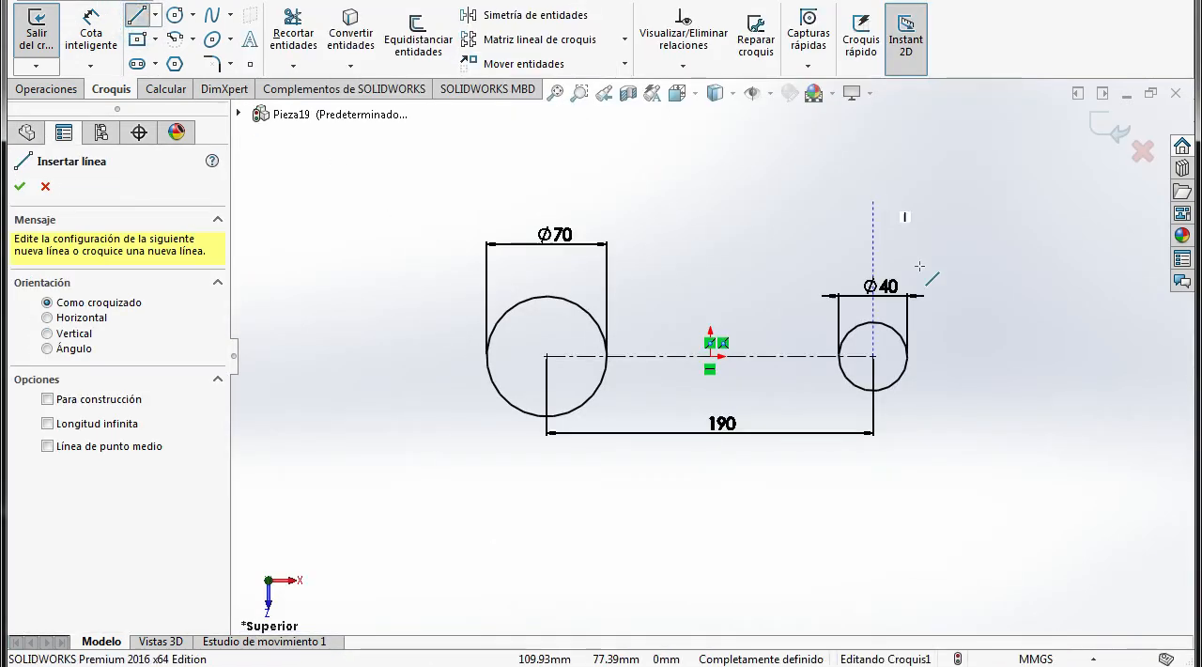
click(874, 323)
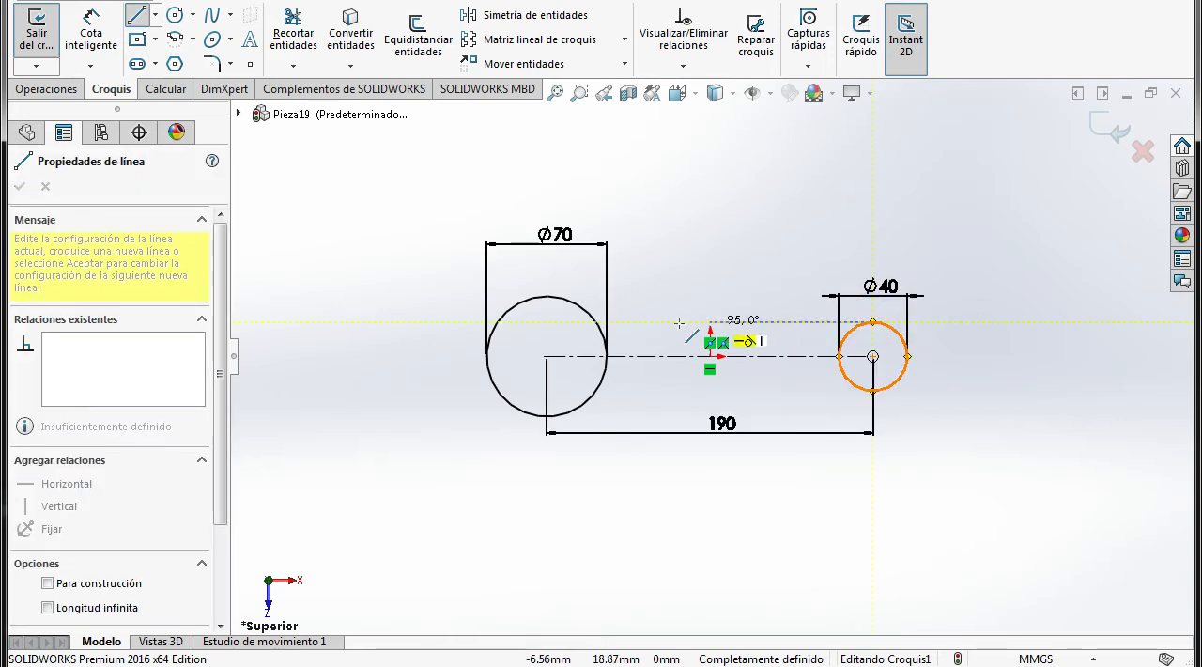
click(595, 323)
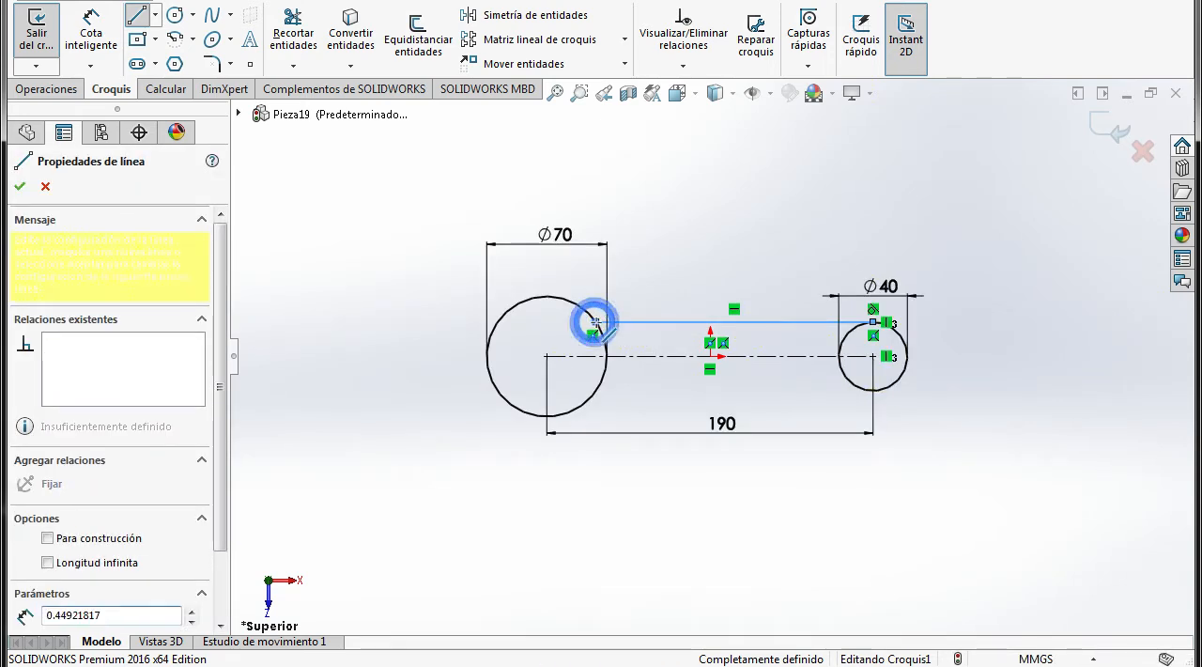
key(Escape)
Draw a horizontal line about 161 mm long from the 40 mm circle's bottom point to the 70 mm circle
click(139, 15)
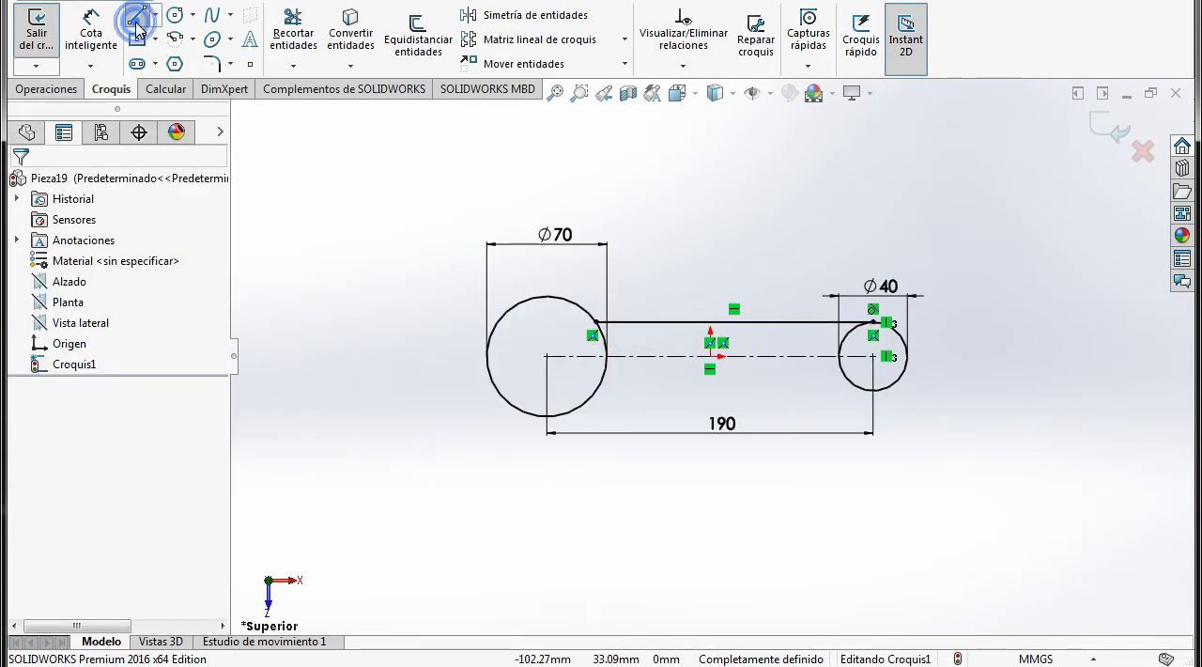
click(874, 389)
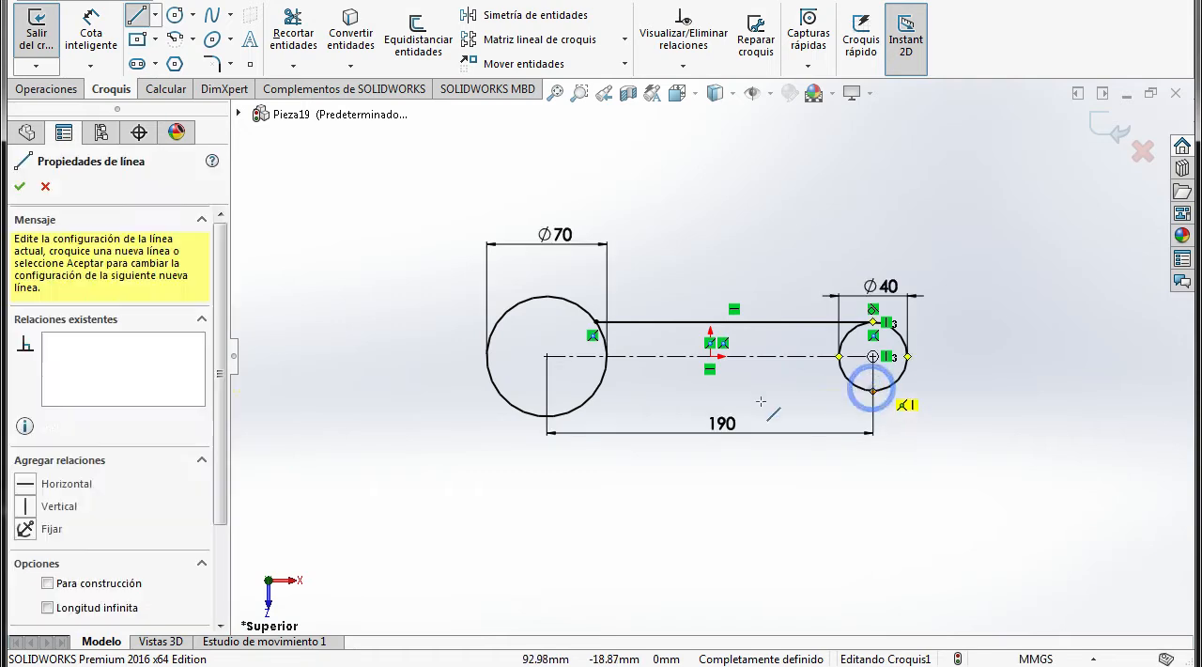
click(595, 389)
key(Escape)
click(822, 510)
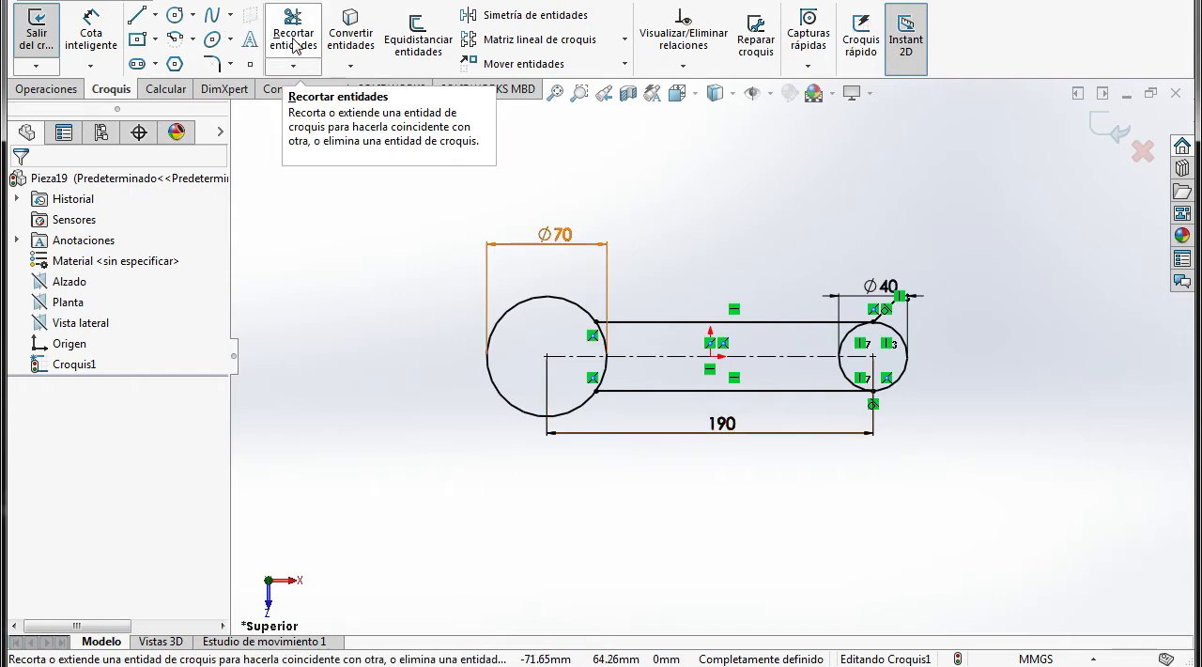
Trim away the arcs of both circles that lie between the two handle lines, leaving one closed outline
click(295, 45)
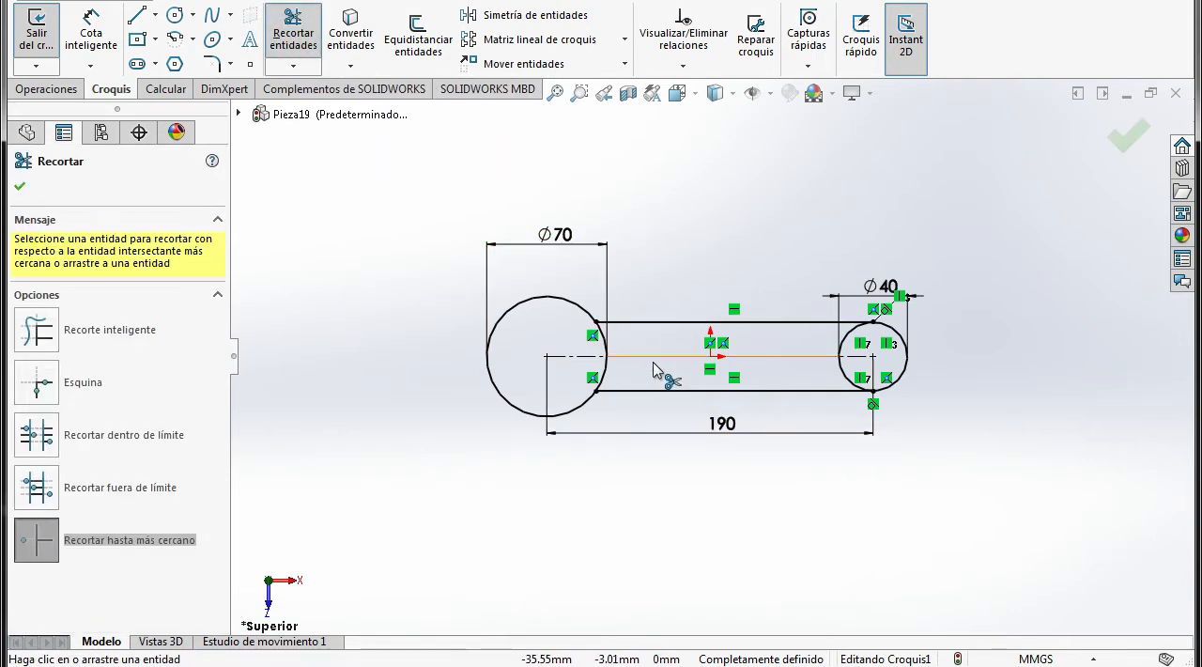
scroll(655, 374, down, 3)
click(567, 380)
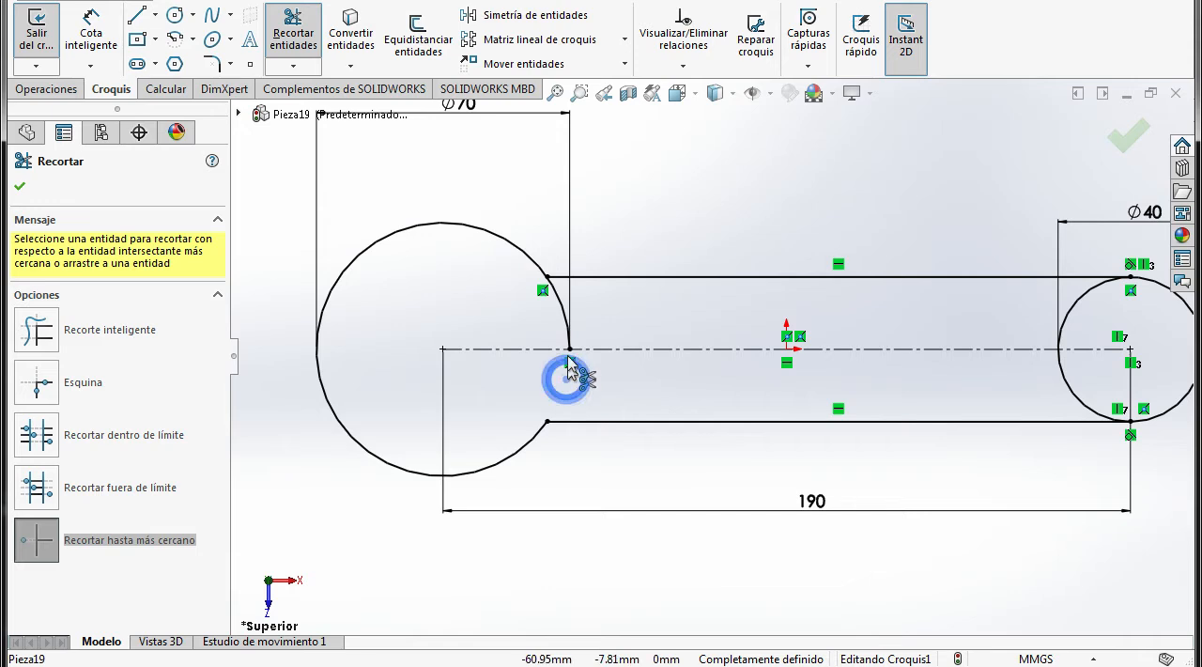
click(1085, 295)
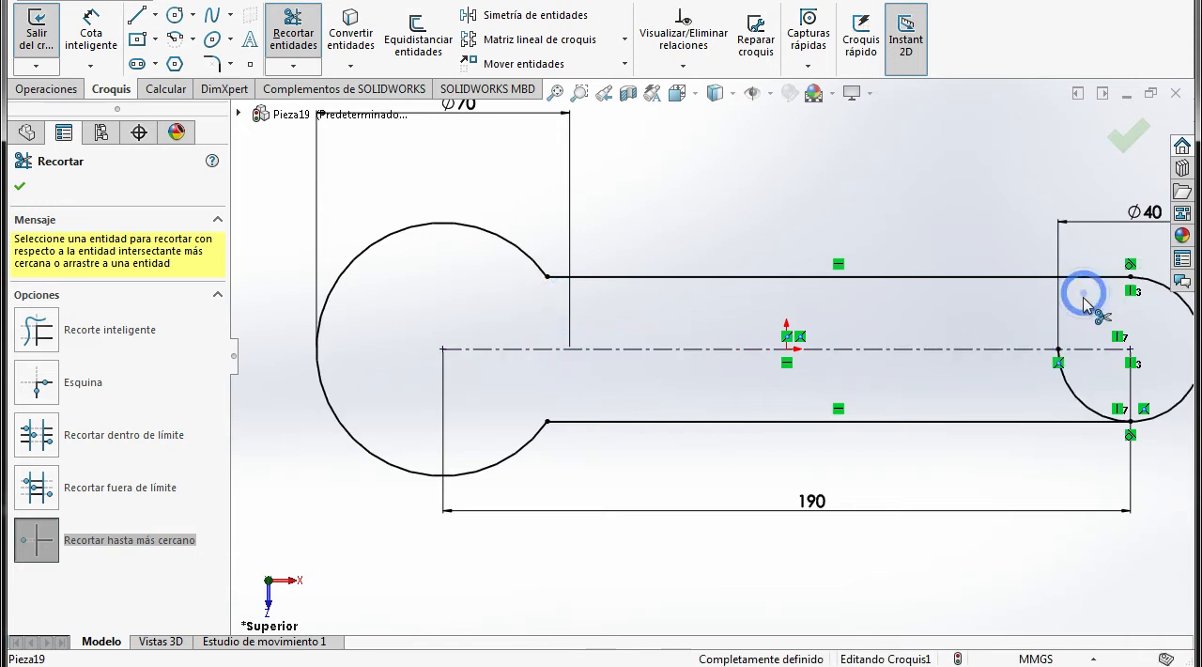
click(1073, 394)
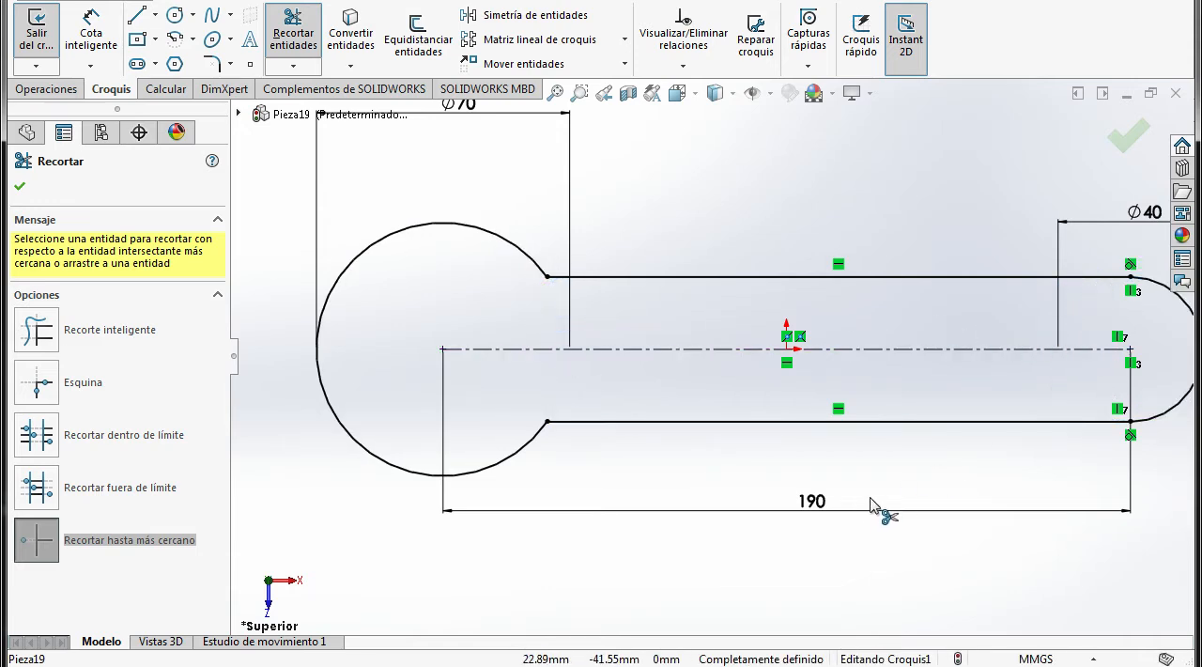
key(Escape)
click(805, 558)
key(f)
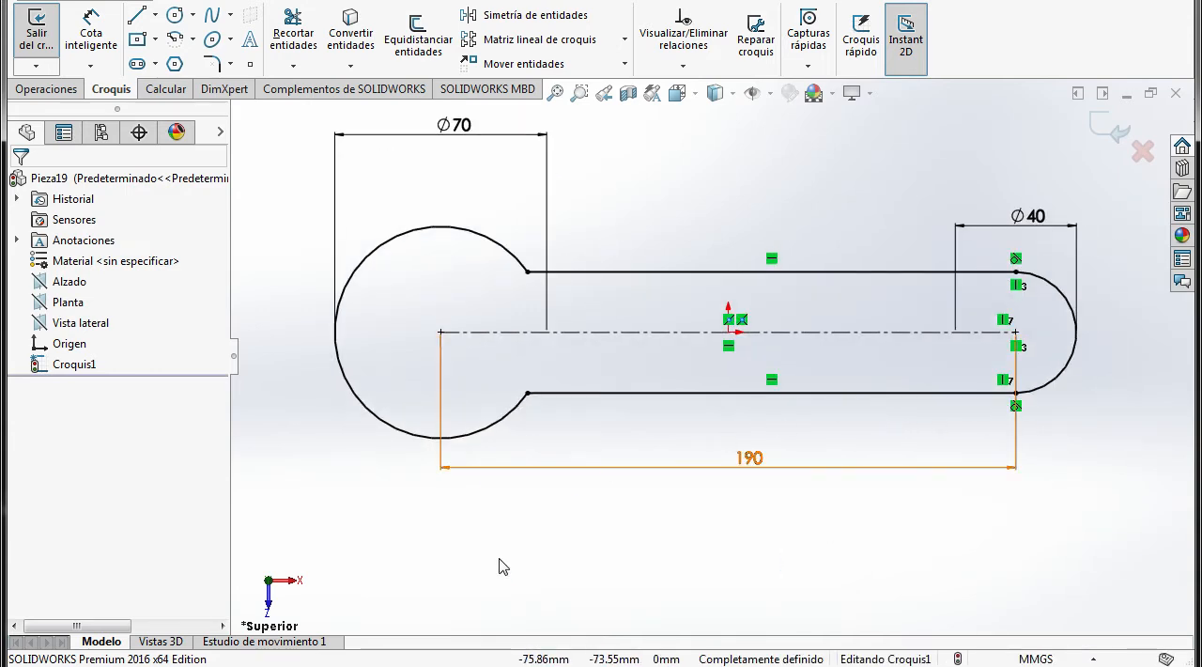
Check the neck radius in the PDF drawing and add 10 mm sketch fillets at both corners between the large arc and handle lines
key(alt+Tab)
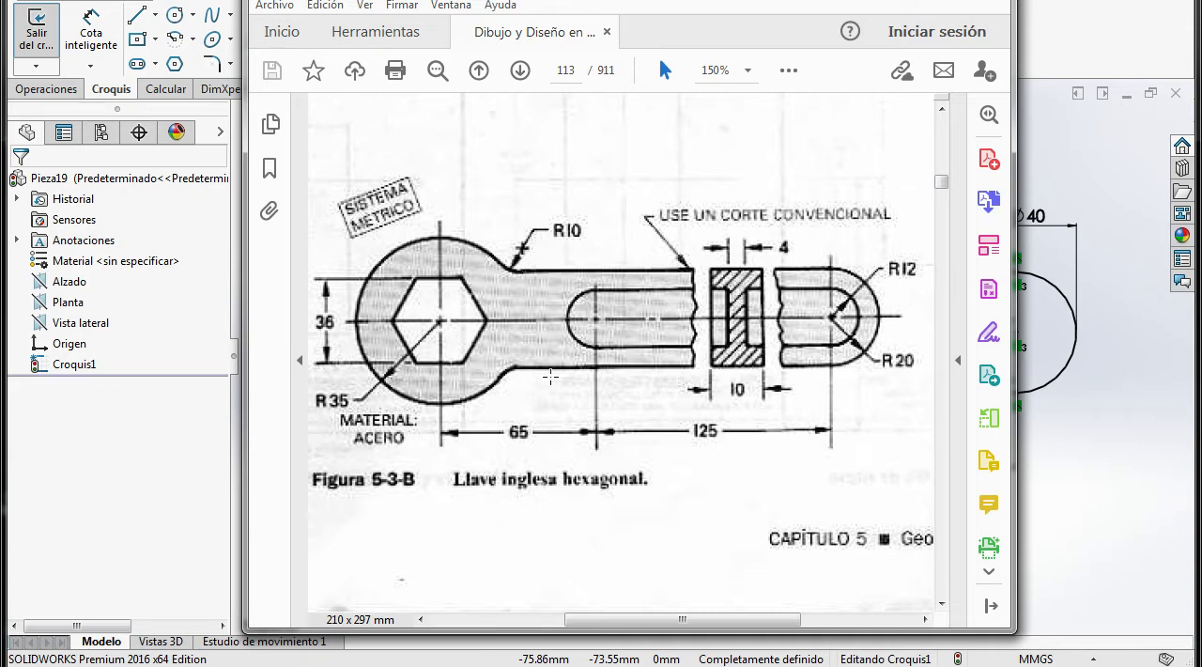
key(alt+Tab)
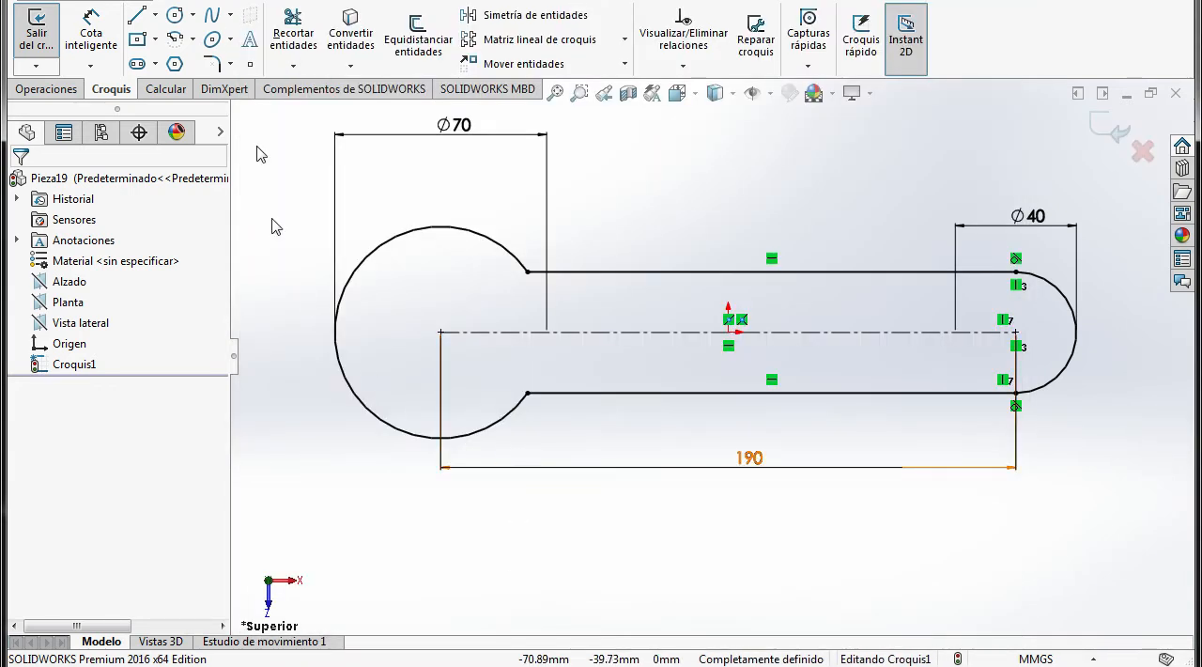
click(212, 68)
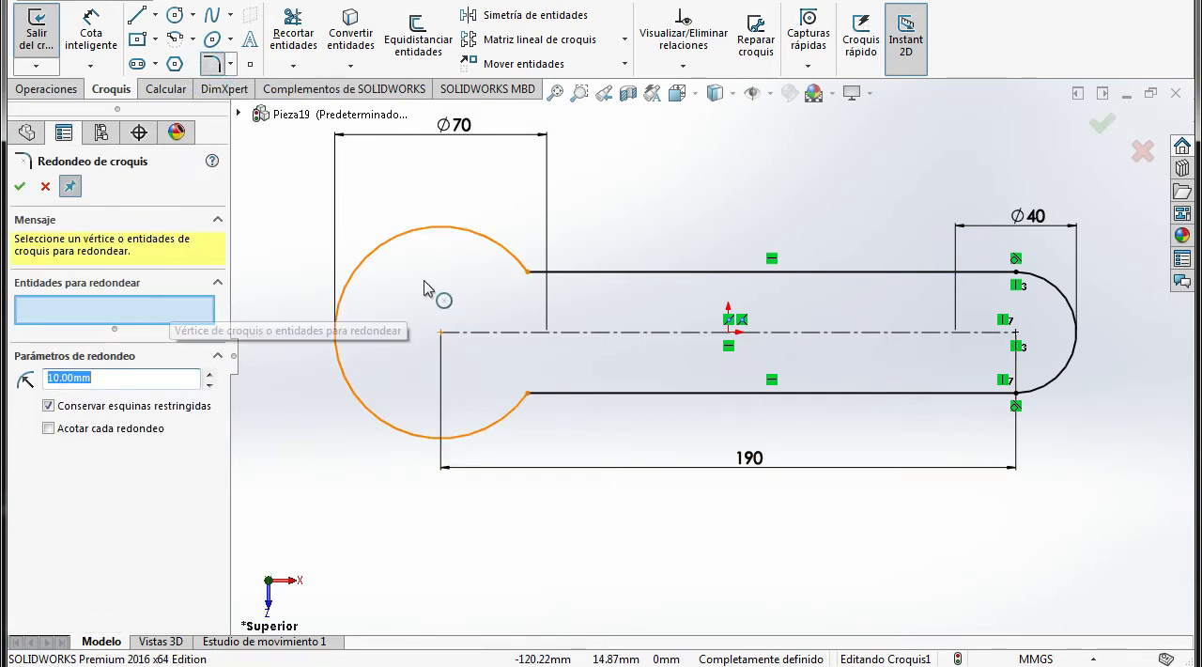
click(527, 273)
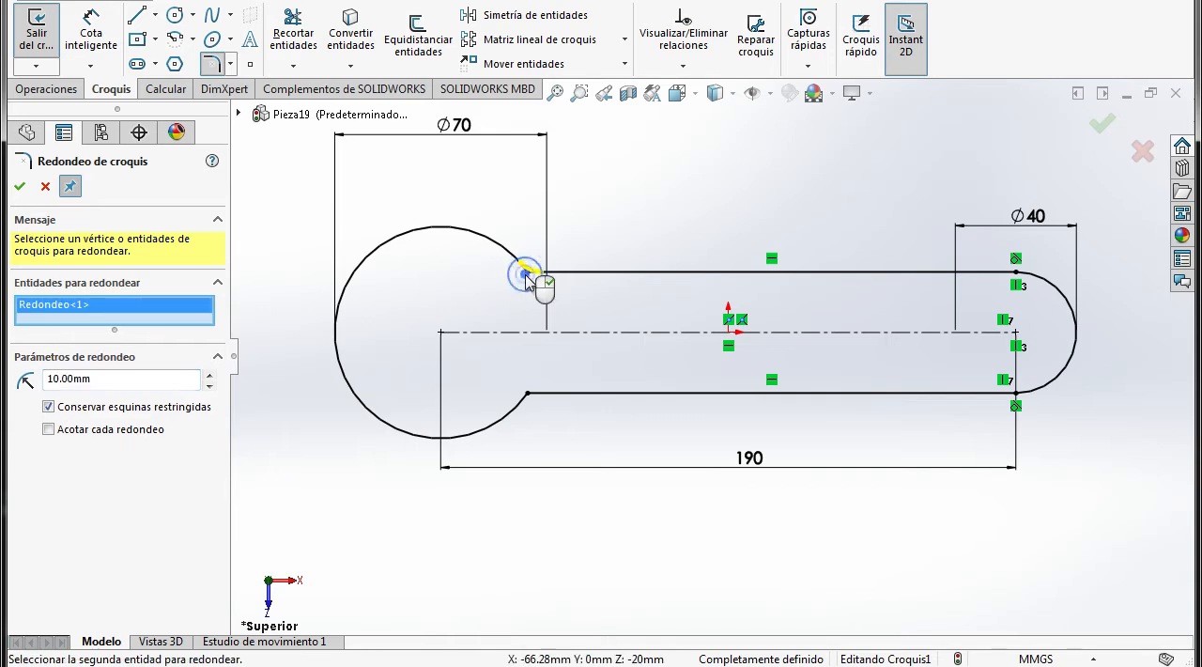
click(528, 394)
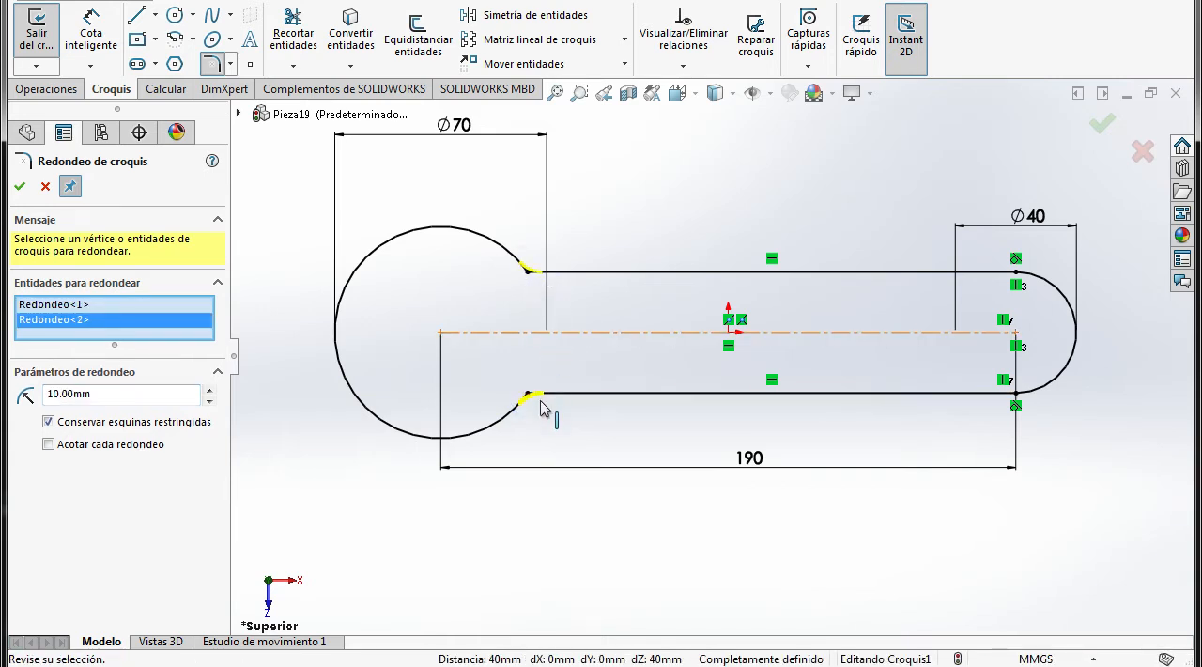
click(18, 186)
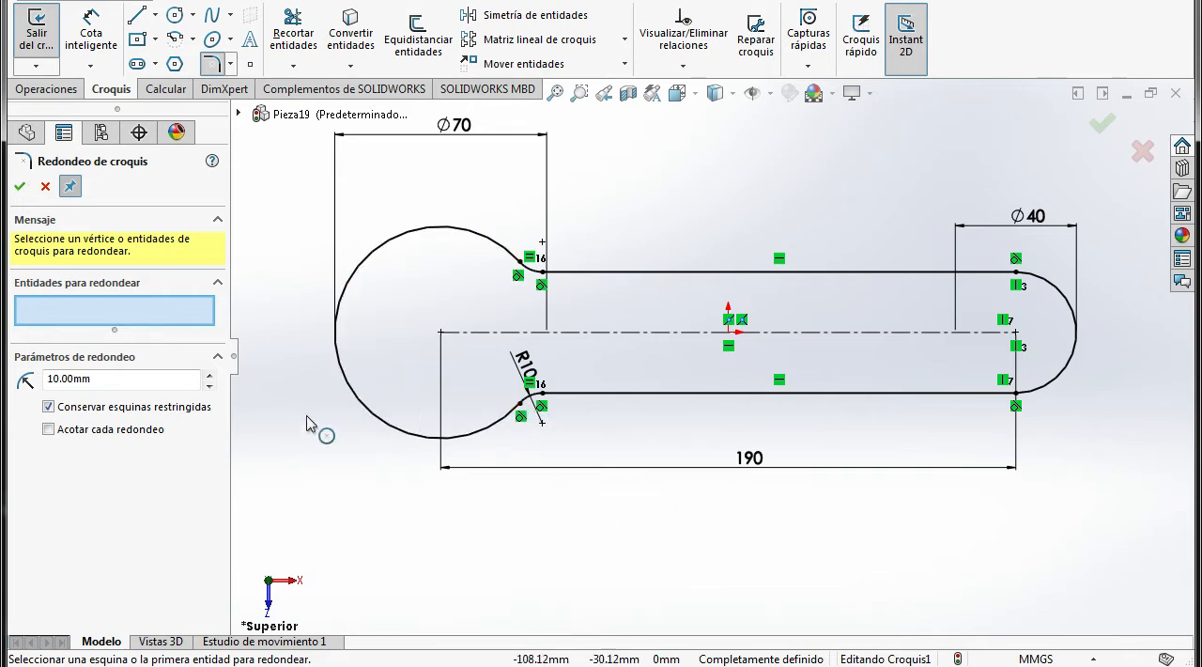
key(Escape)
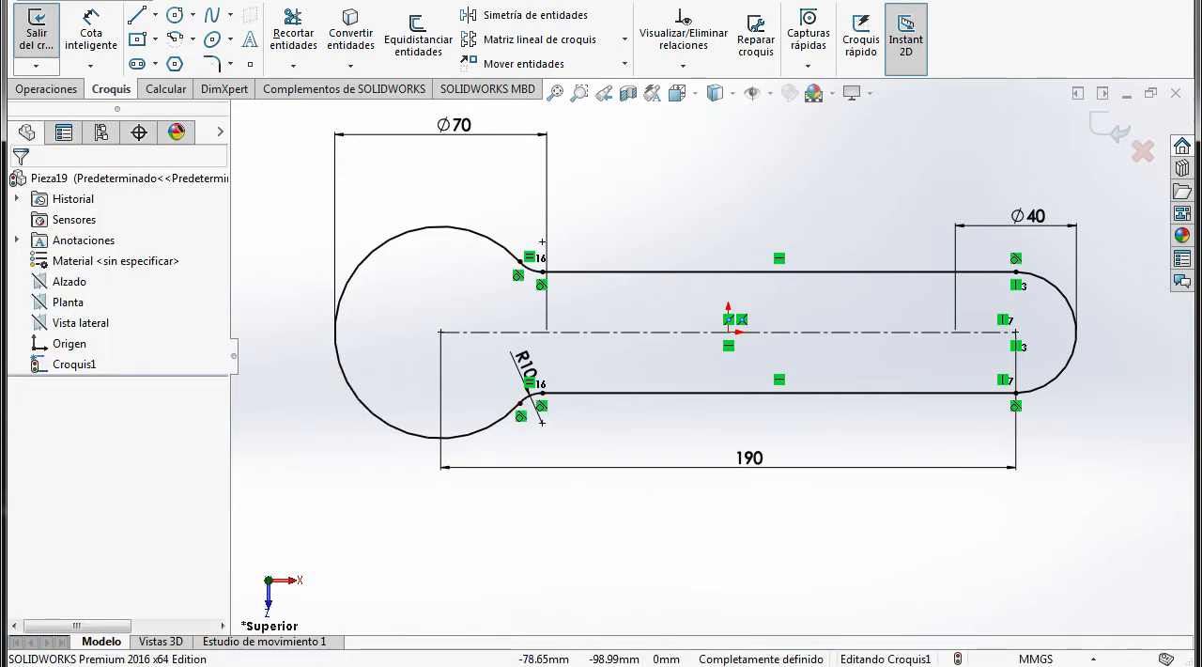
Check the hexagonal opening in the PDF drawing and draw a 6-sided inscribed-circle polygon about 37 mm across flats, centred on the large arc
click(446, 665)
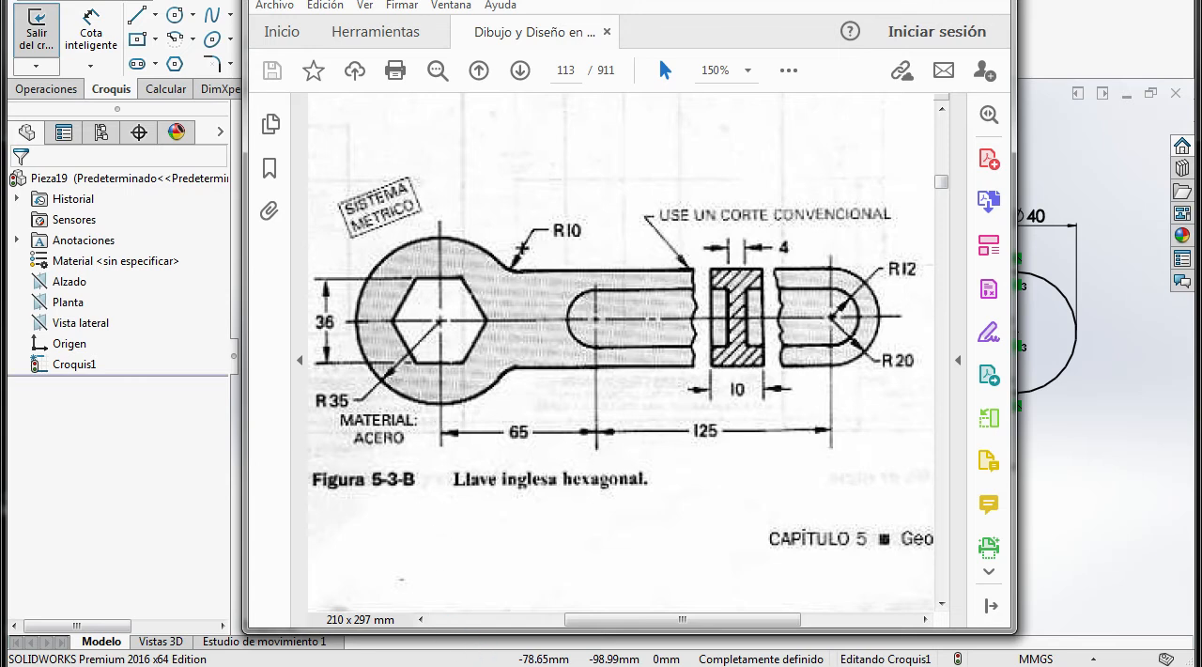
key(alt+Tab)
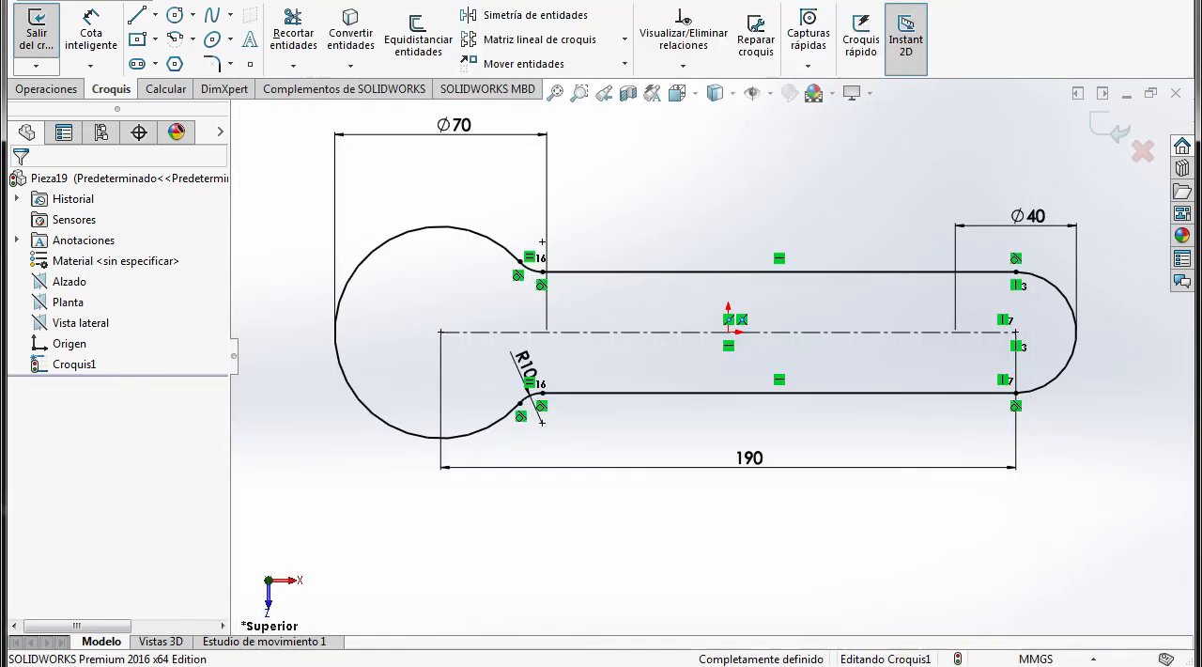
click(174, 63)
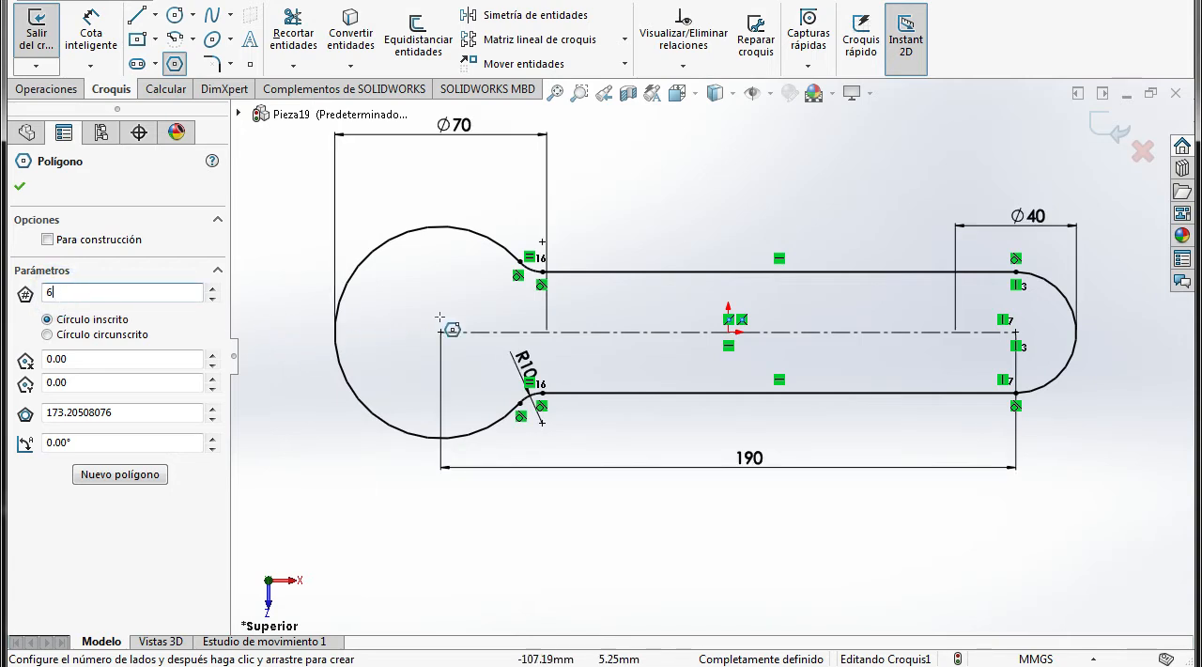
click(441, 331)
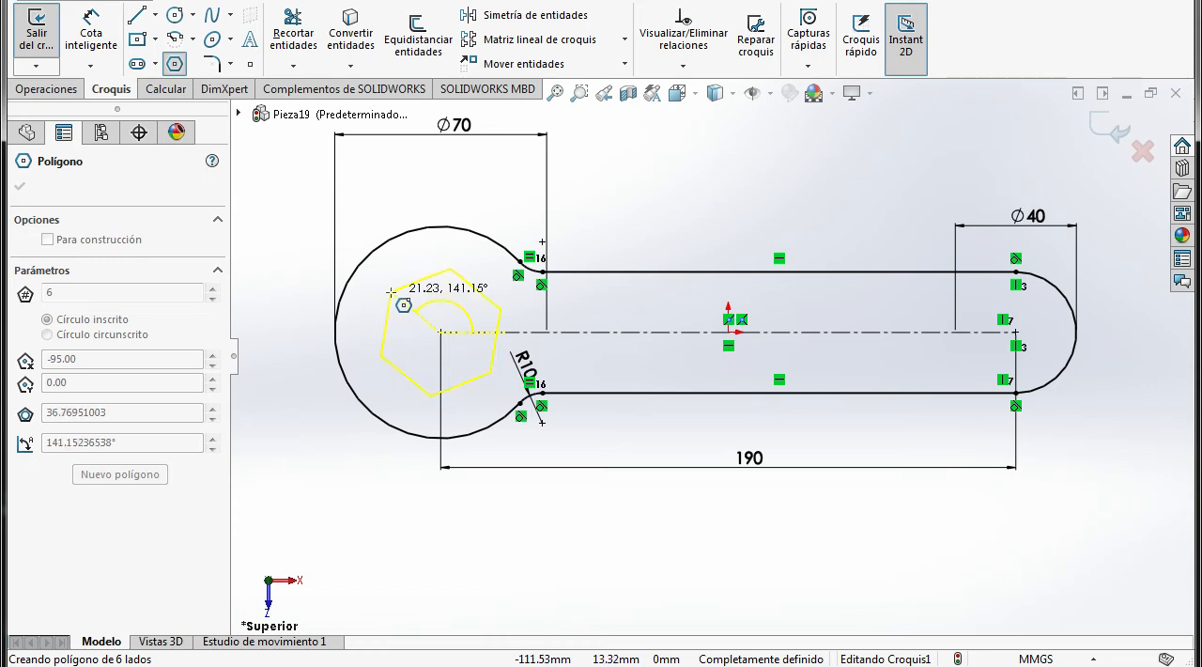
click(390, 292)
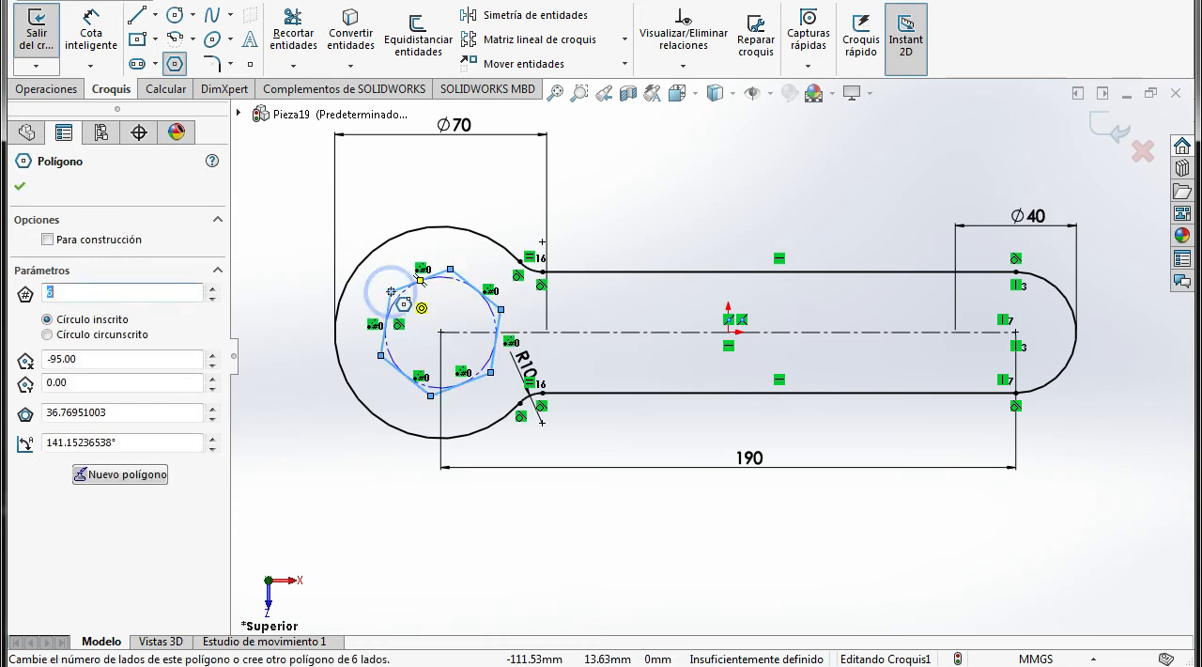
Dimension the distance between the hexagon's upper and lower opposite sides as 35 mm, consulting the PDF drawing
click(79, 36)
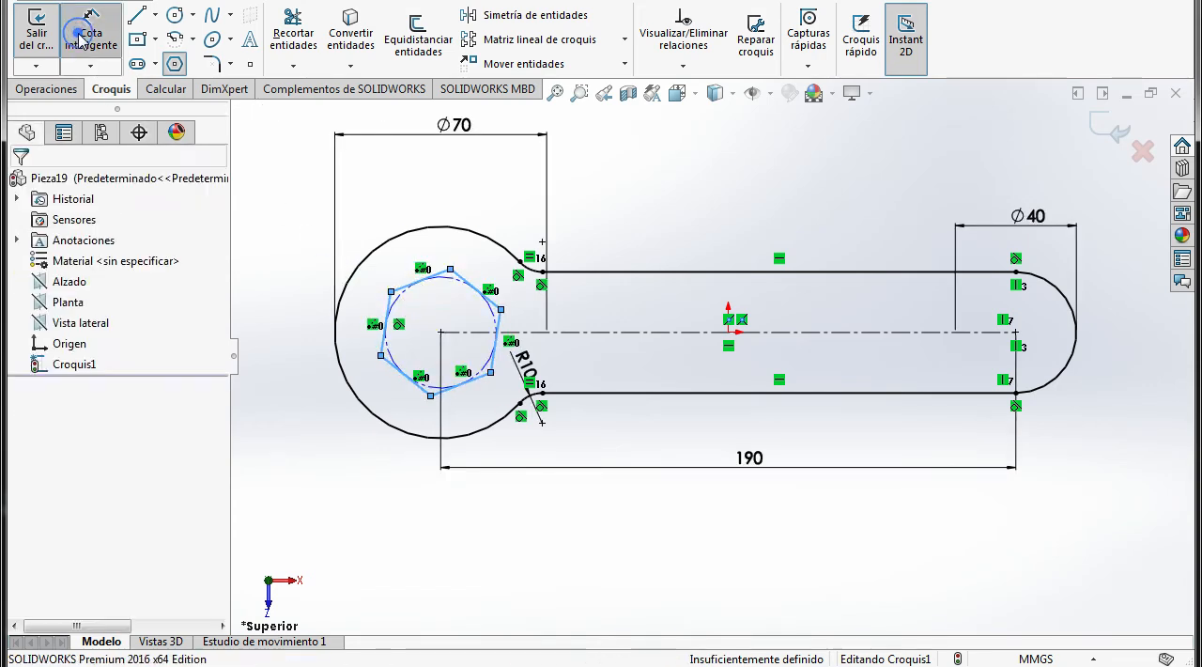
click(459, 394)
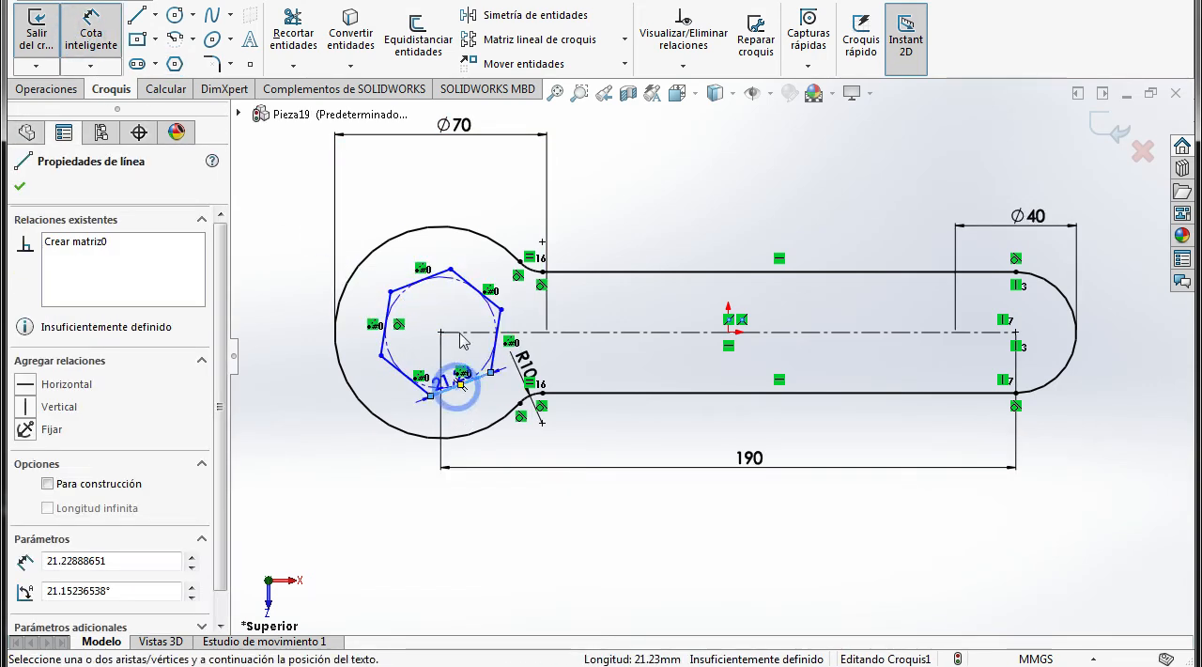
click(414, 282)
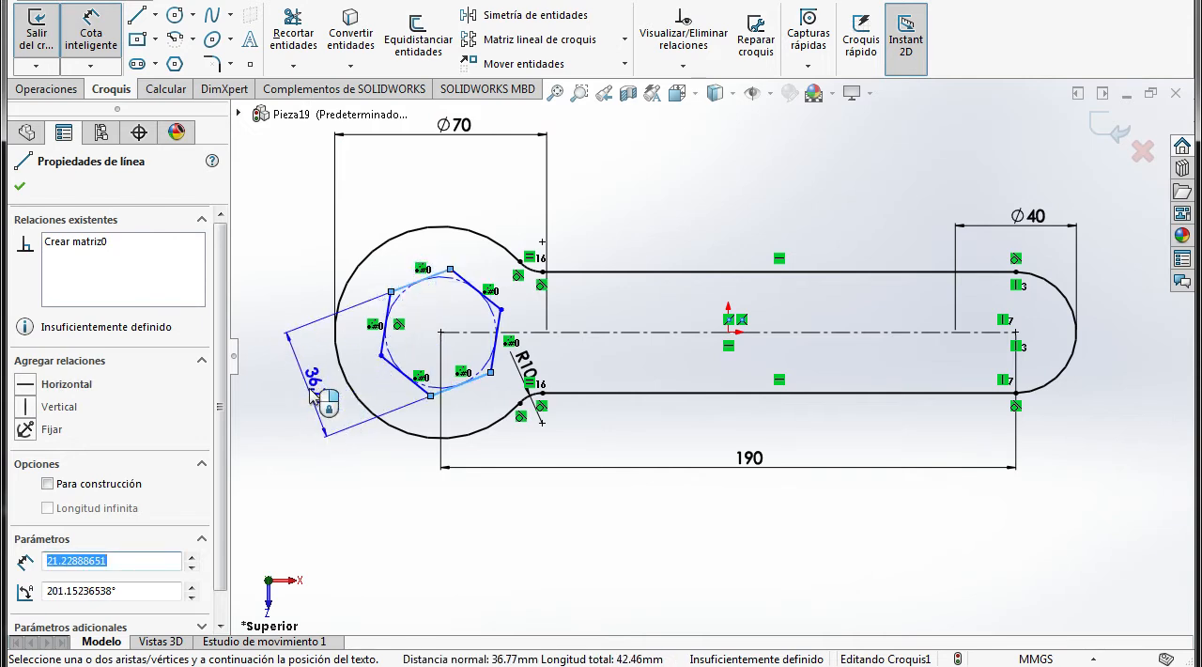
click(309, 403)
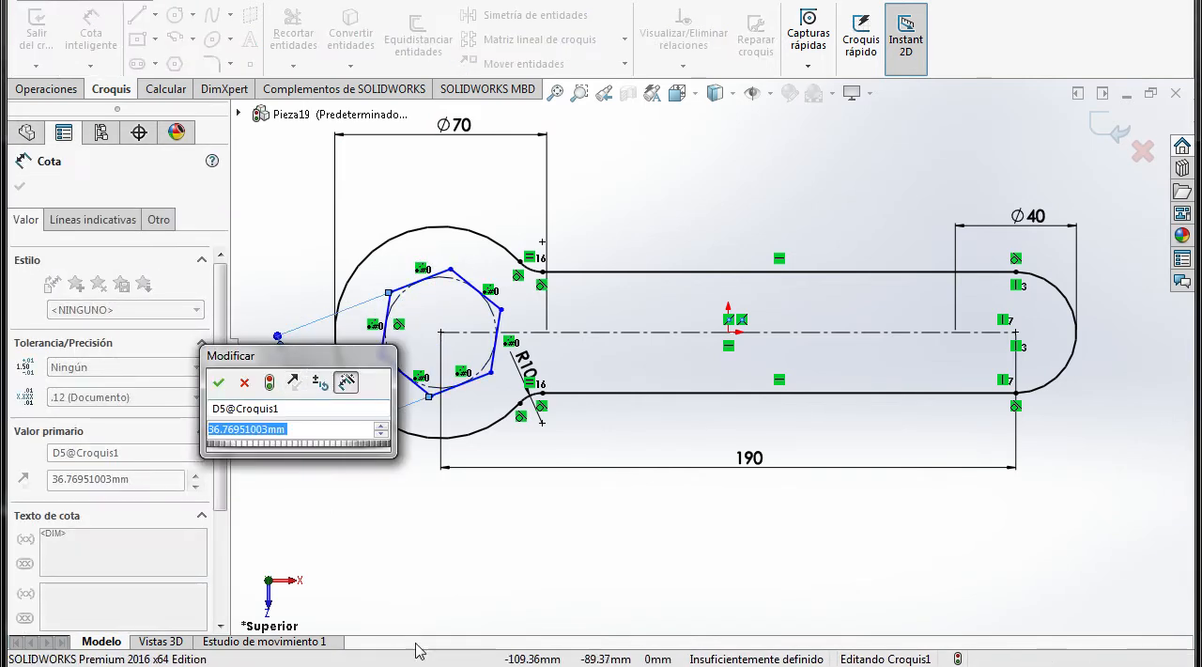
click(404, 666)
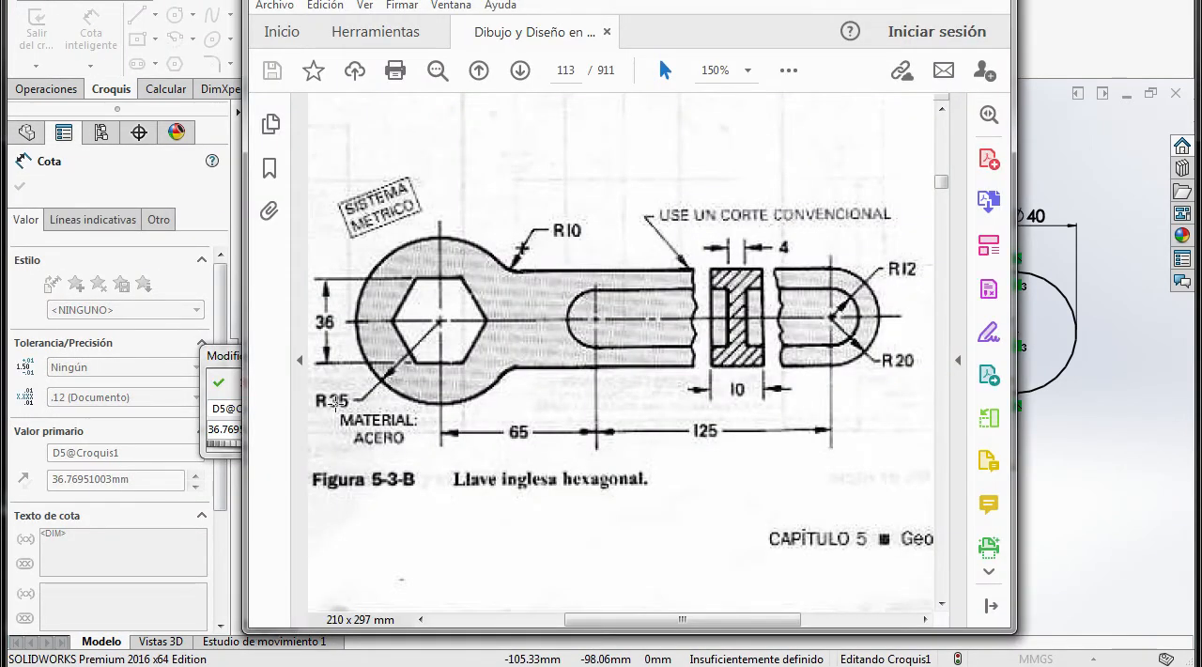
click(463, 663)
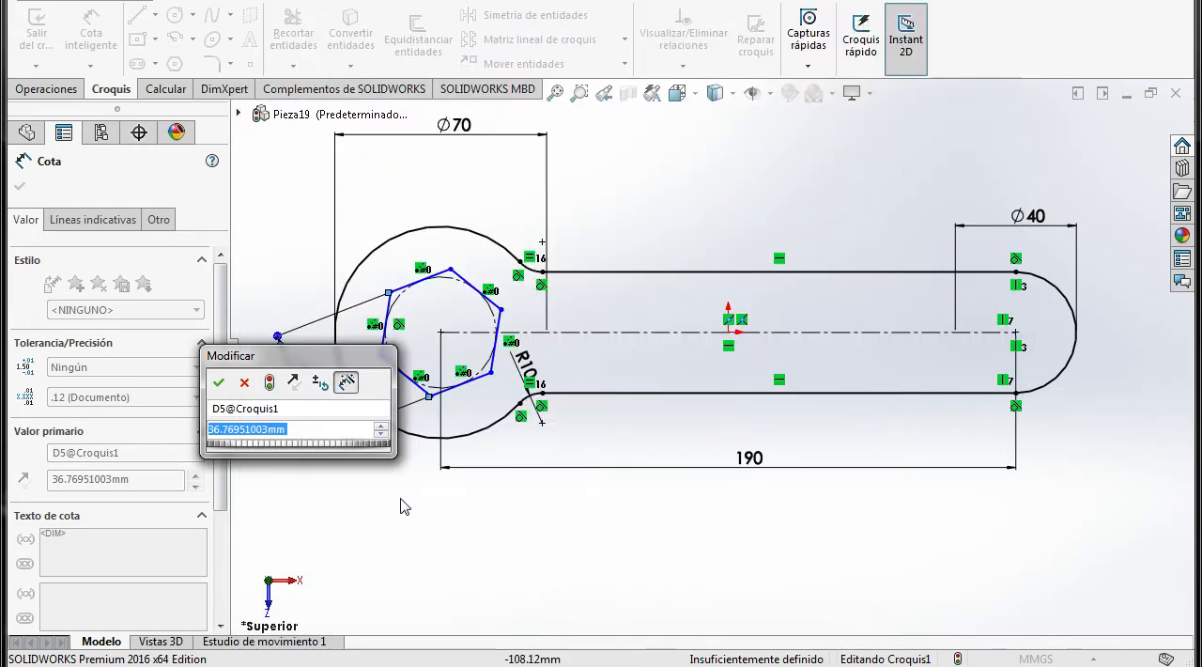
text(35)
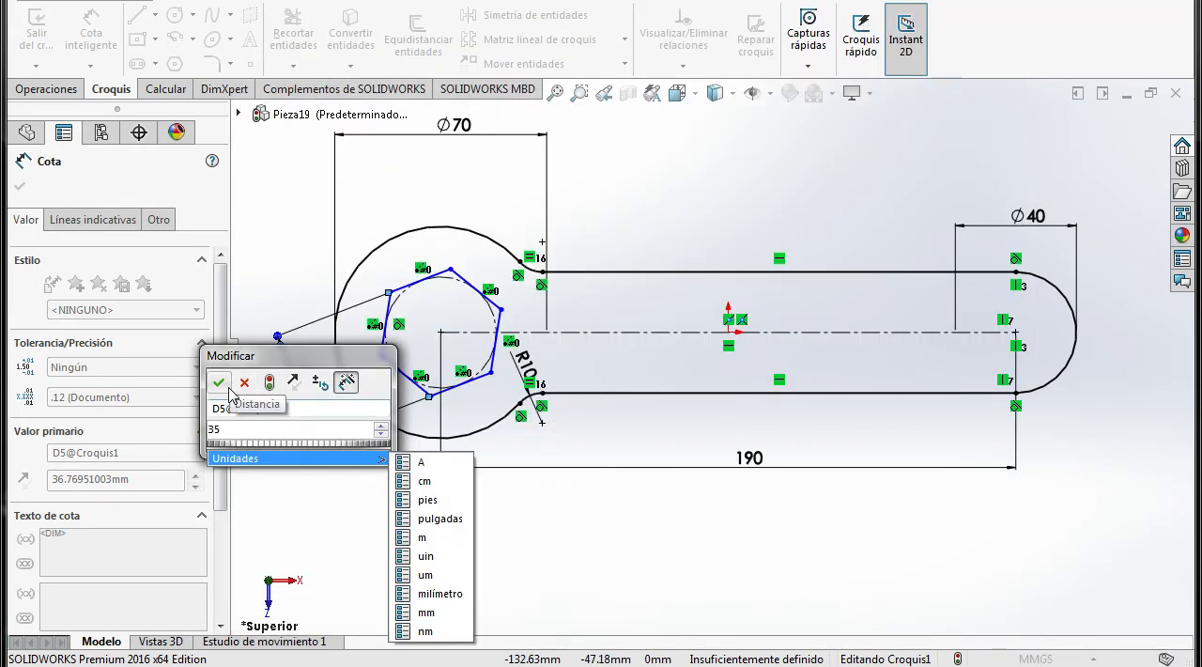
click(218, 382)
click(394, 549)
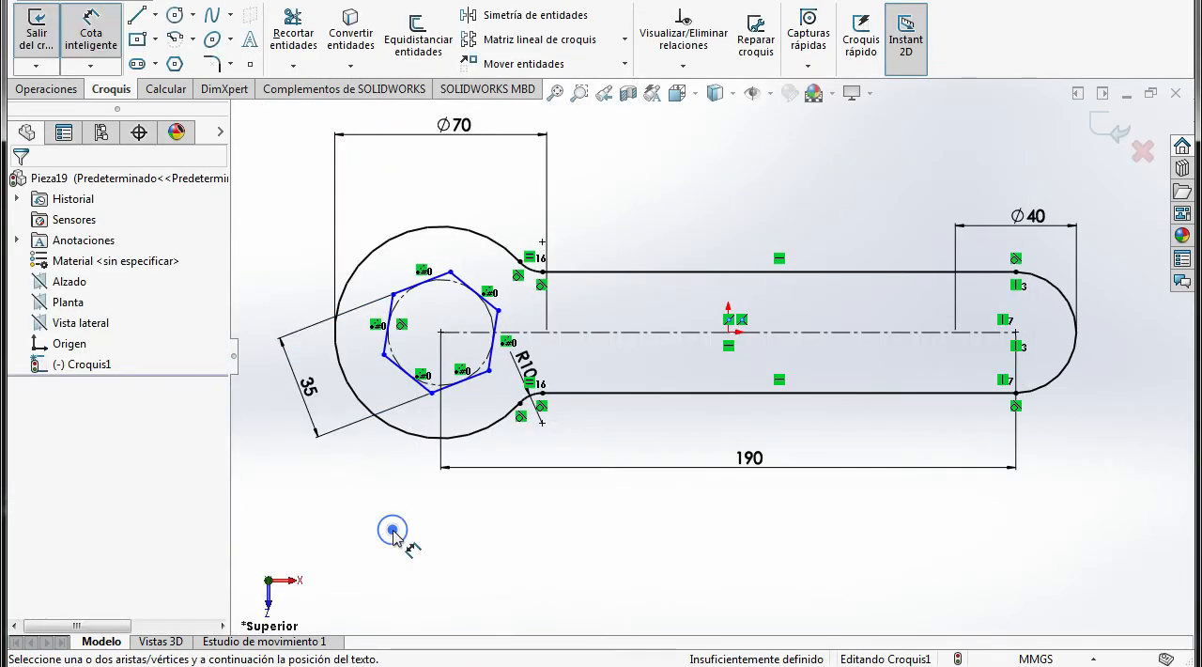
key(Escape)
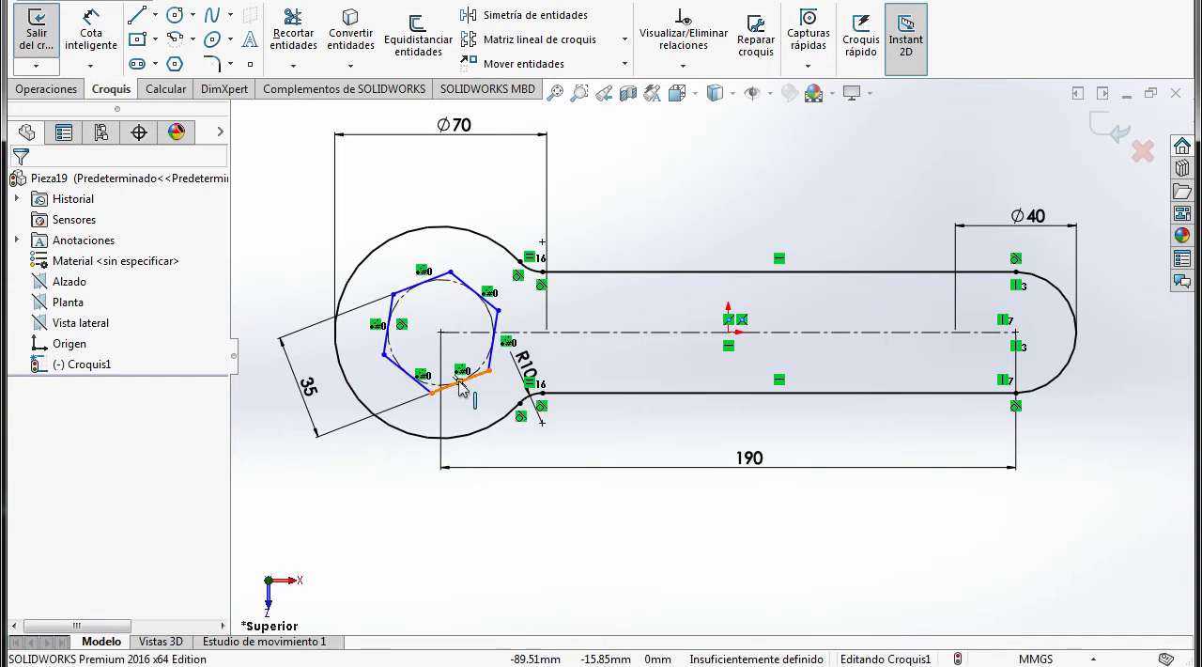
Check the hexagon's orientation in the PDF drawing and make its upper side parallel to the handle's horizontal centreline
click(433, 665)
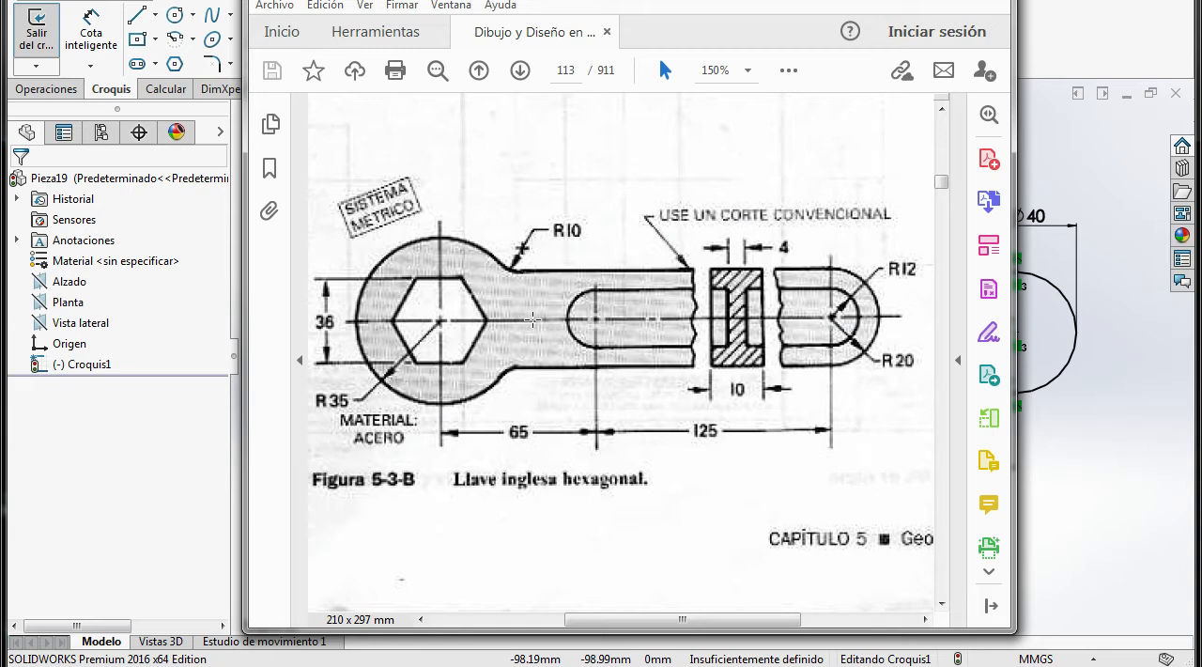
click(433, 665)
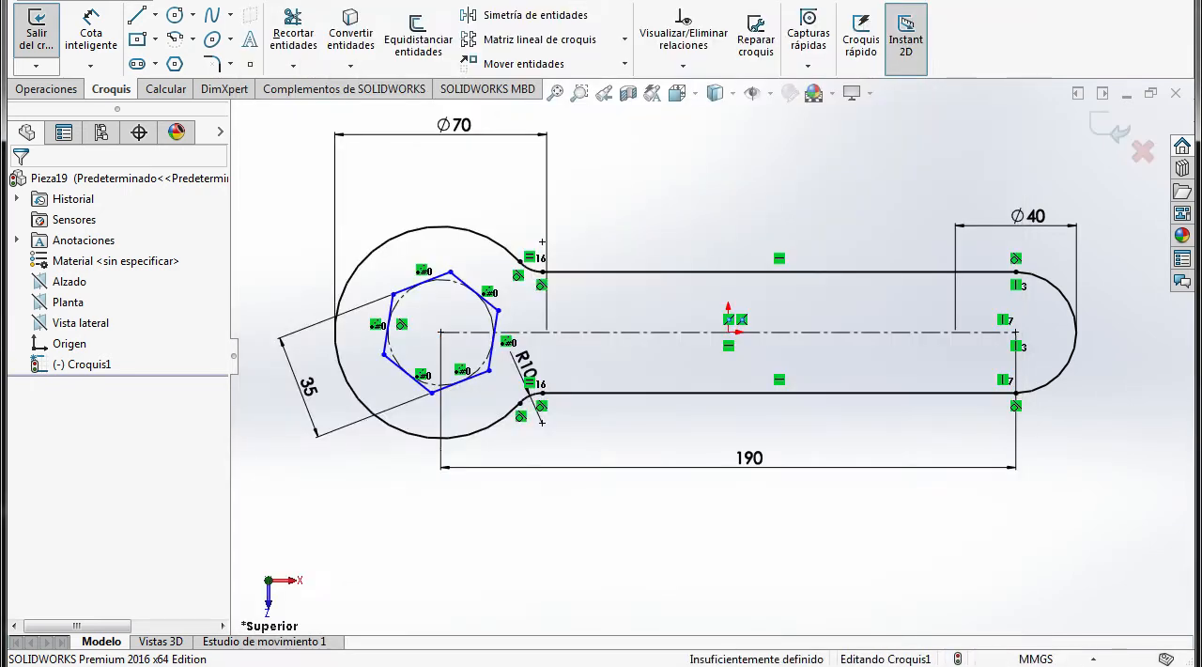
click(692, 69)
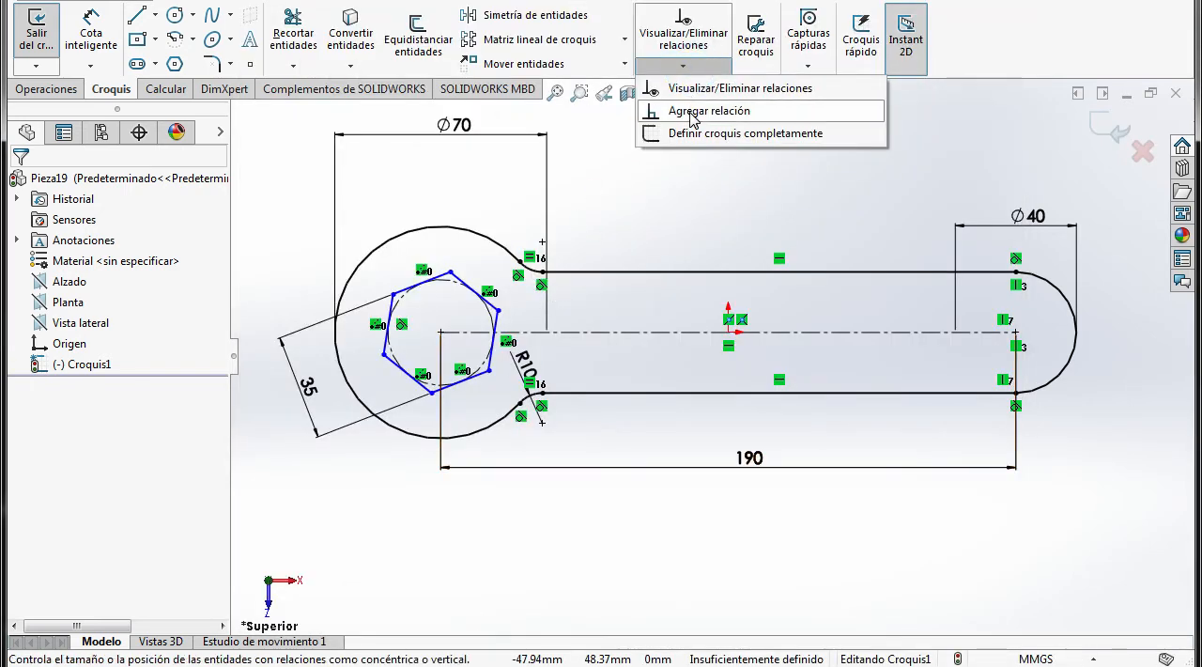
click(684, 111)
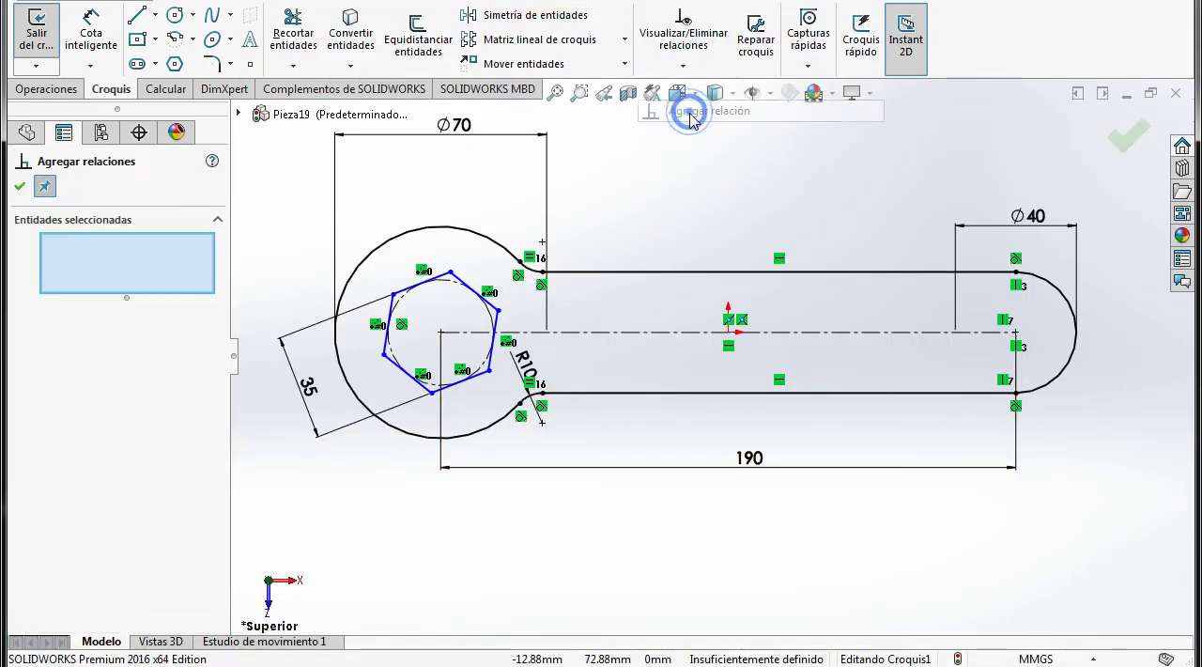
click(436, 278)
click(610, 332)
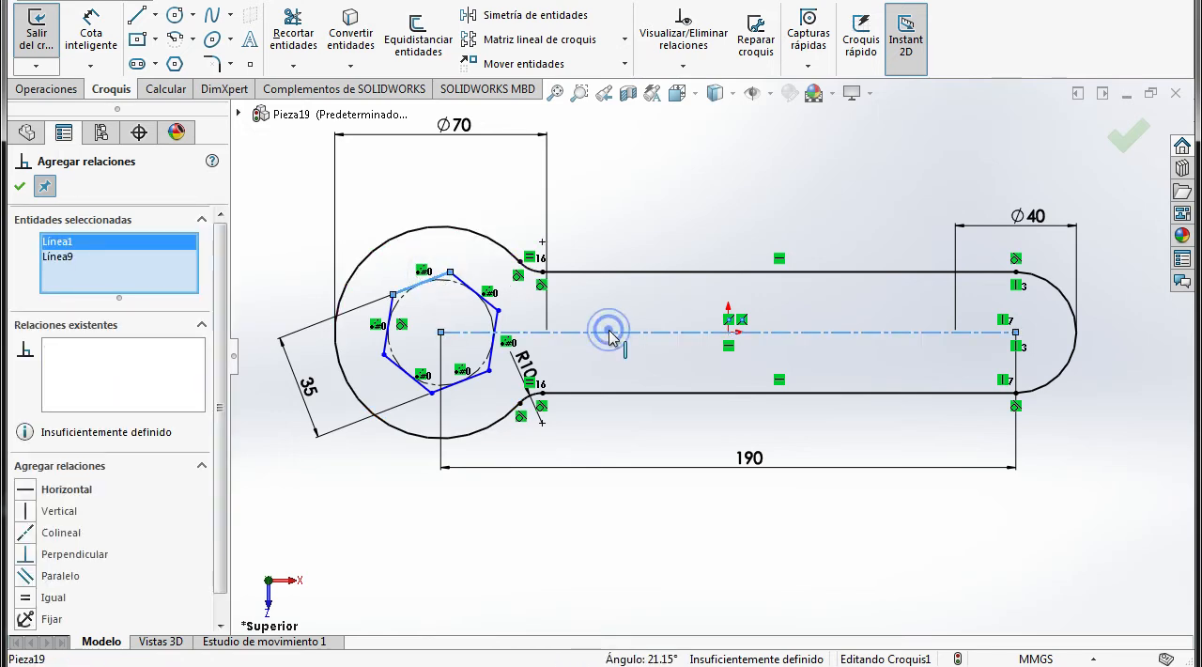
click(30, 581)
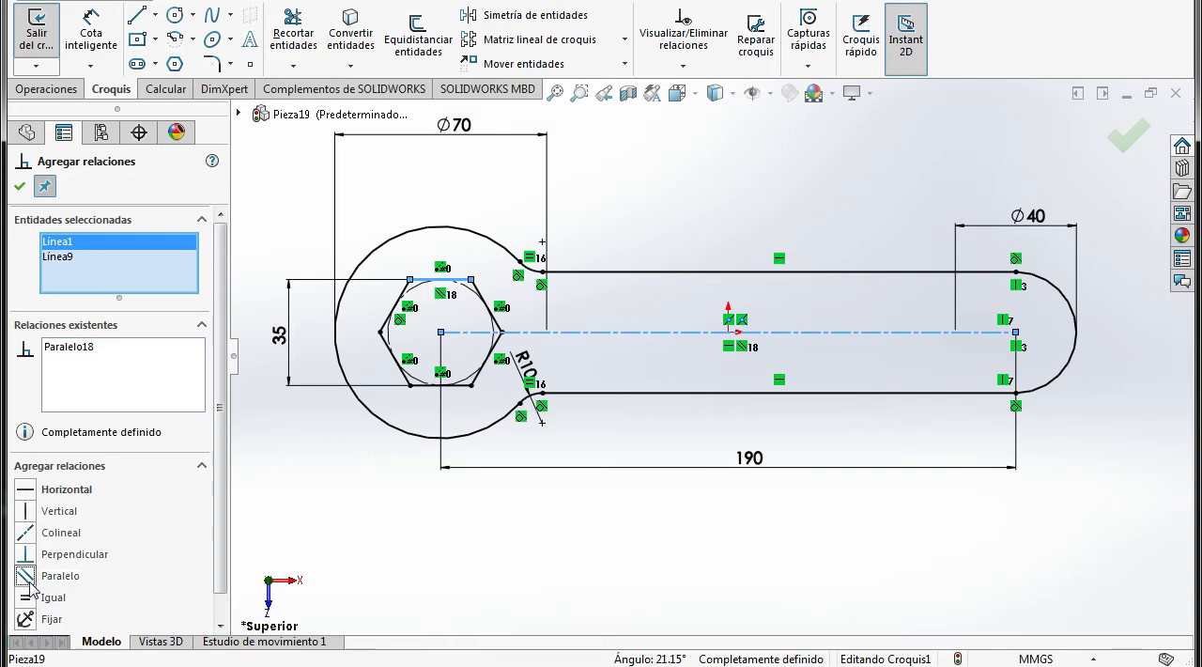
click(19, 186)
click(604, 520)
key(f)
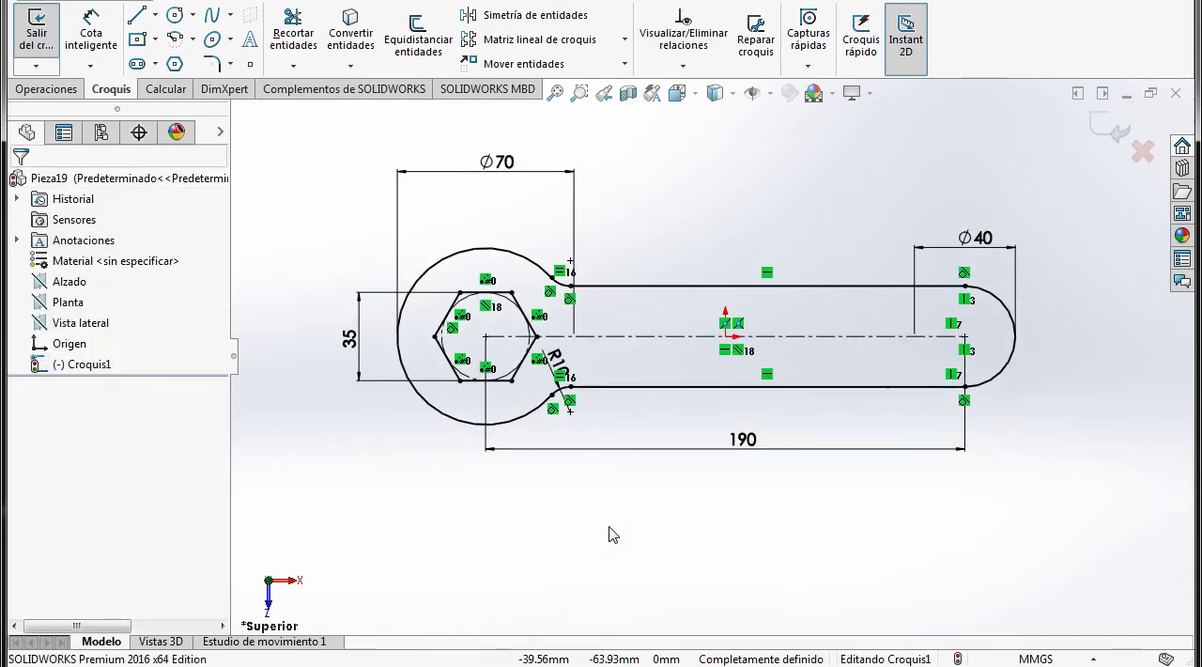
Check the thickness in the PDF drawing and extrude the wrench sketch 10 mm as a boss, using the mid-plane end condition
click(450, 665)
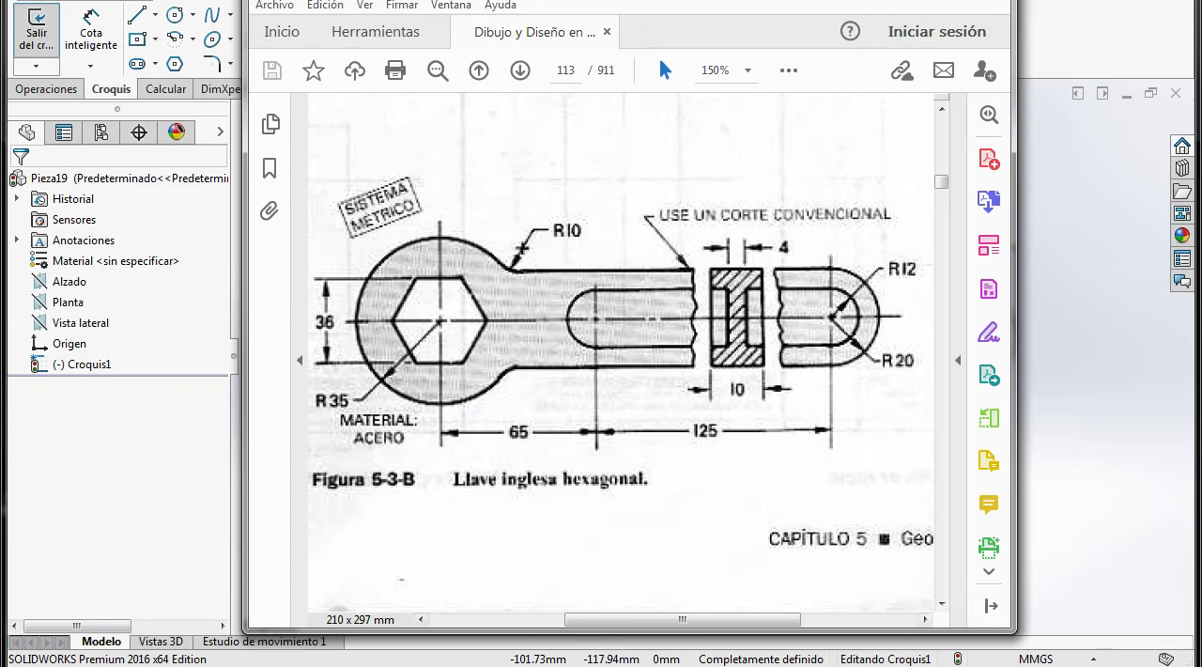
click(451, 665)
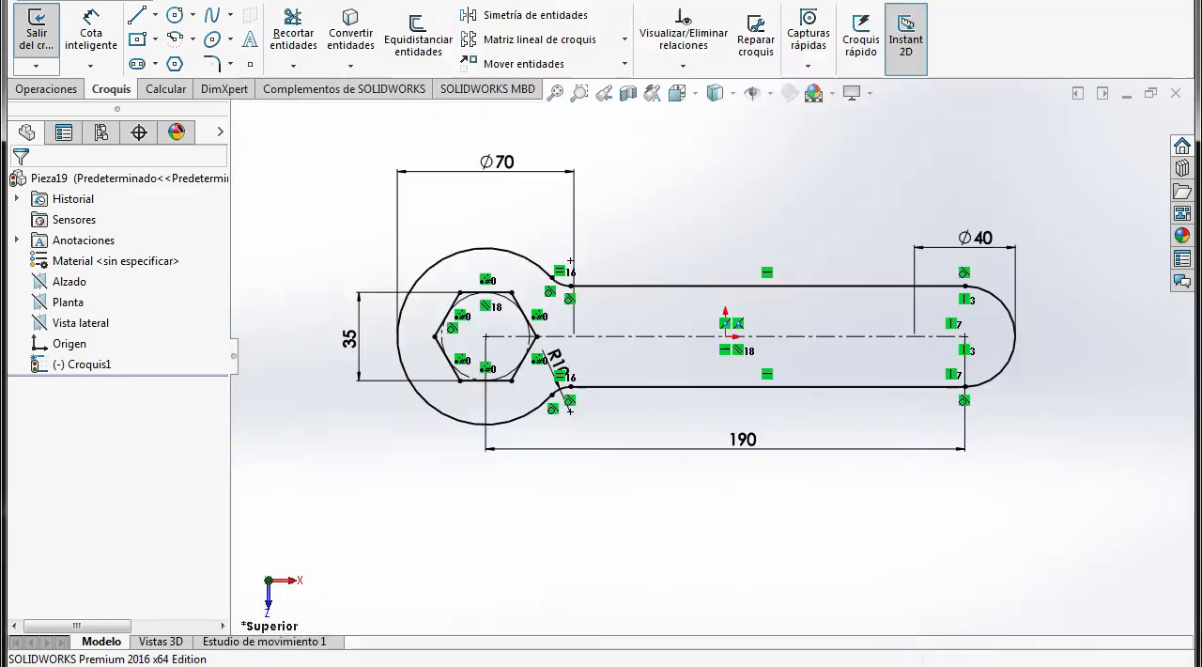
click(46, 89)
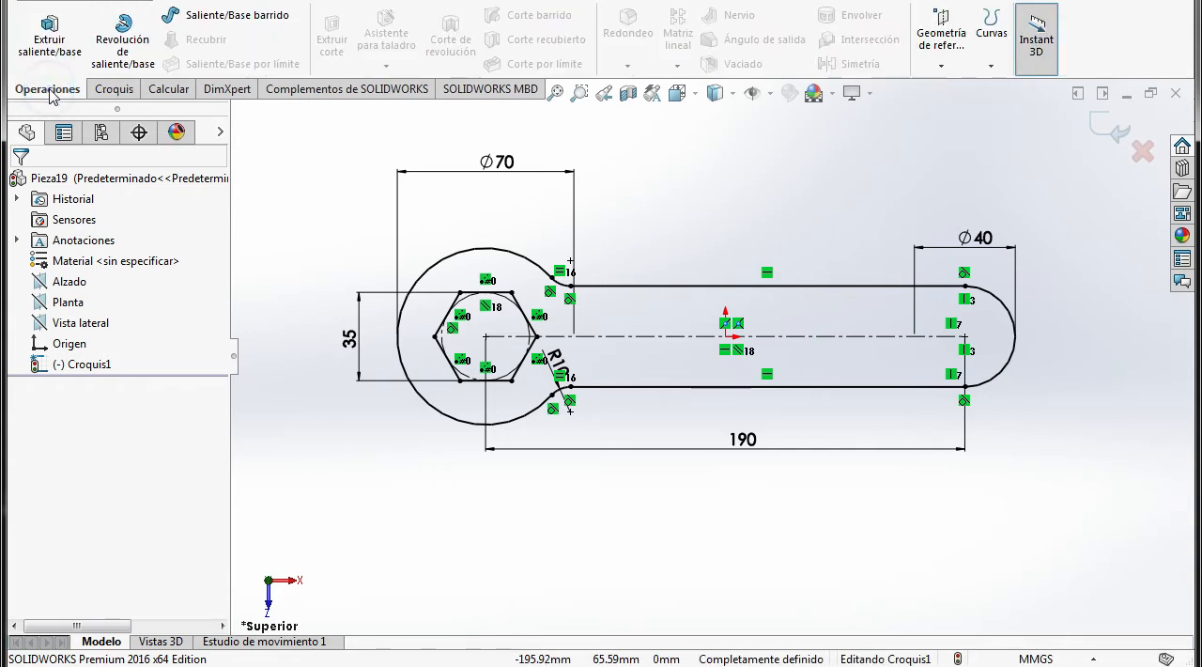
click(49, 37)
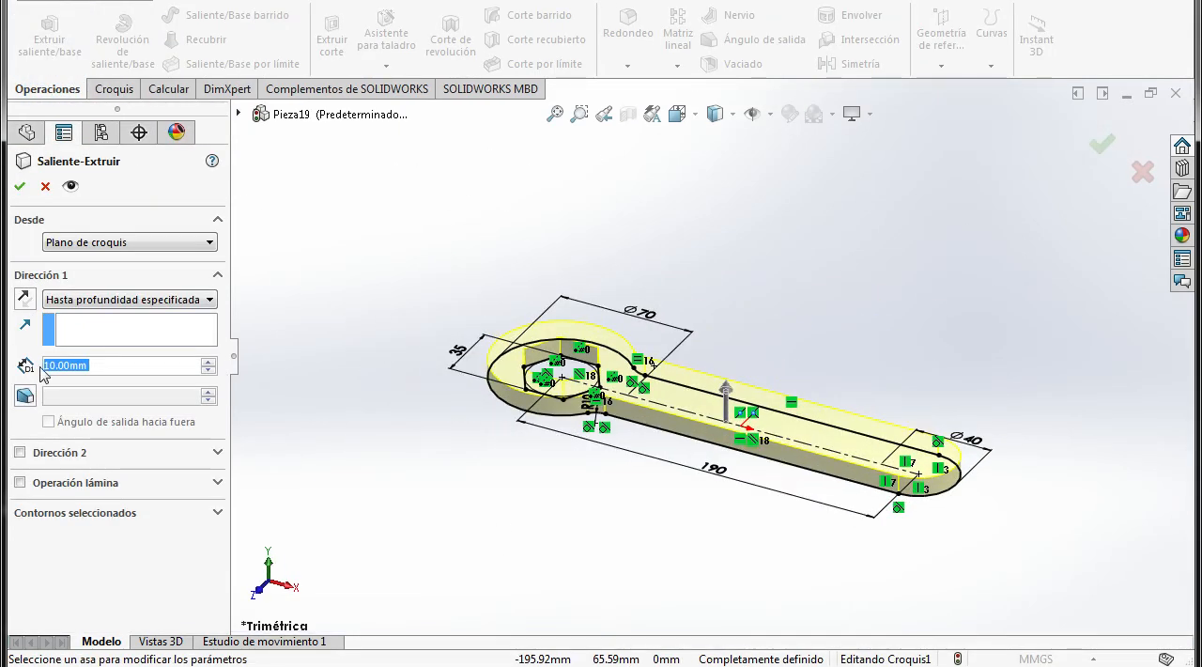
click(211, 301)
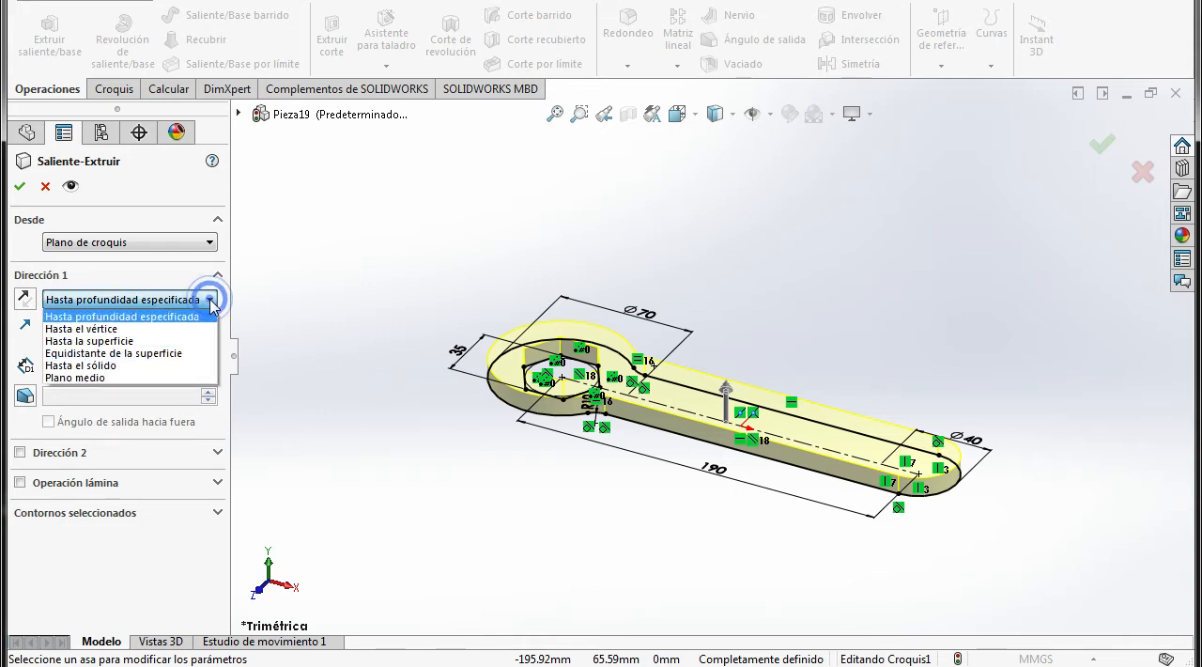
click(90, 377)
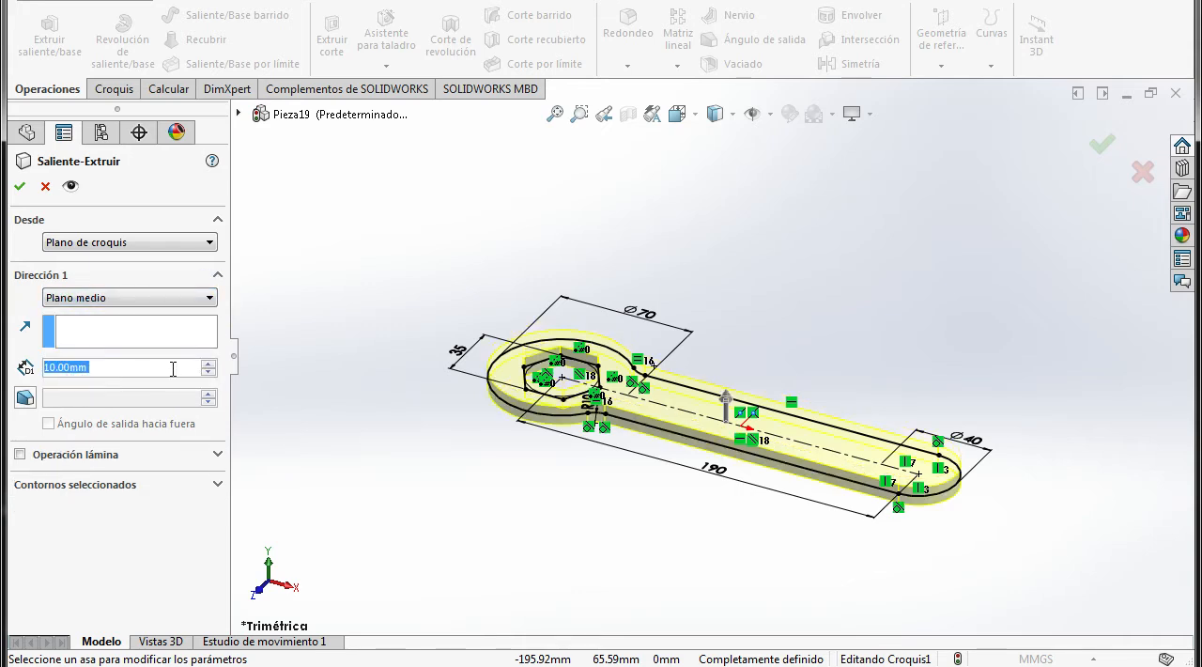
click(677, 114)
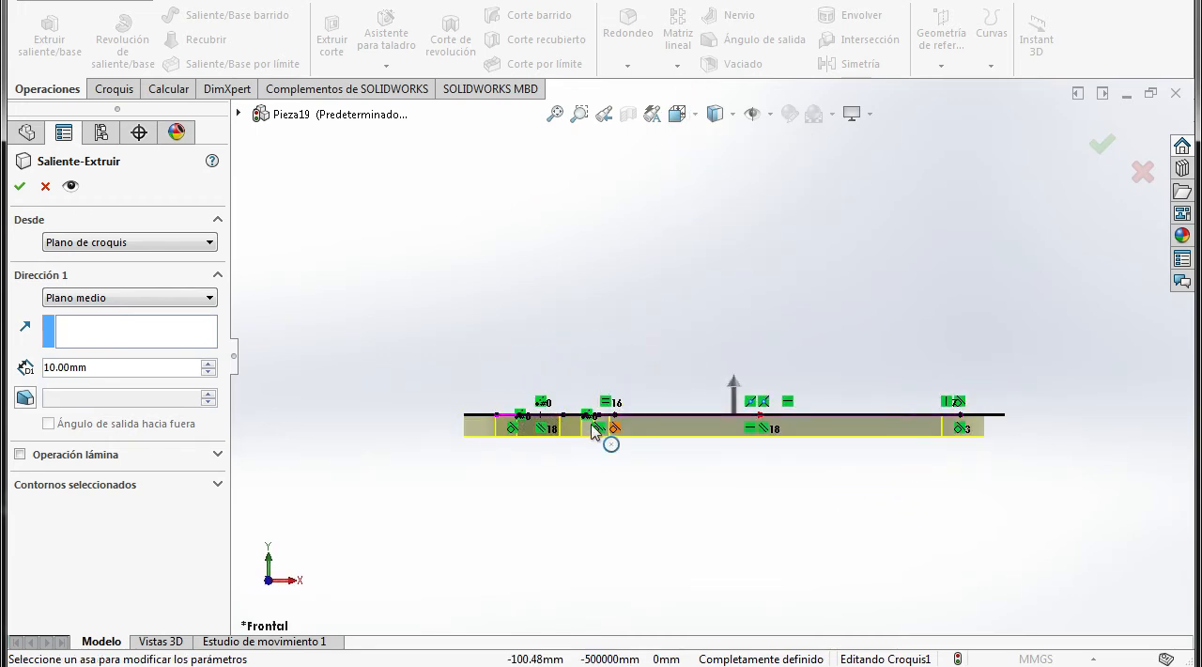
scroll(680, 430, down, 4)
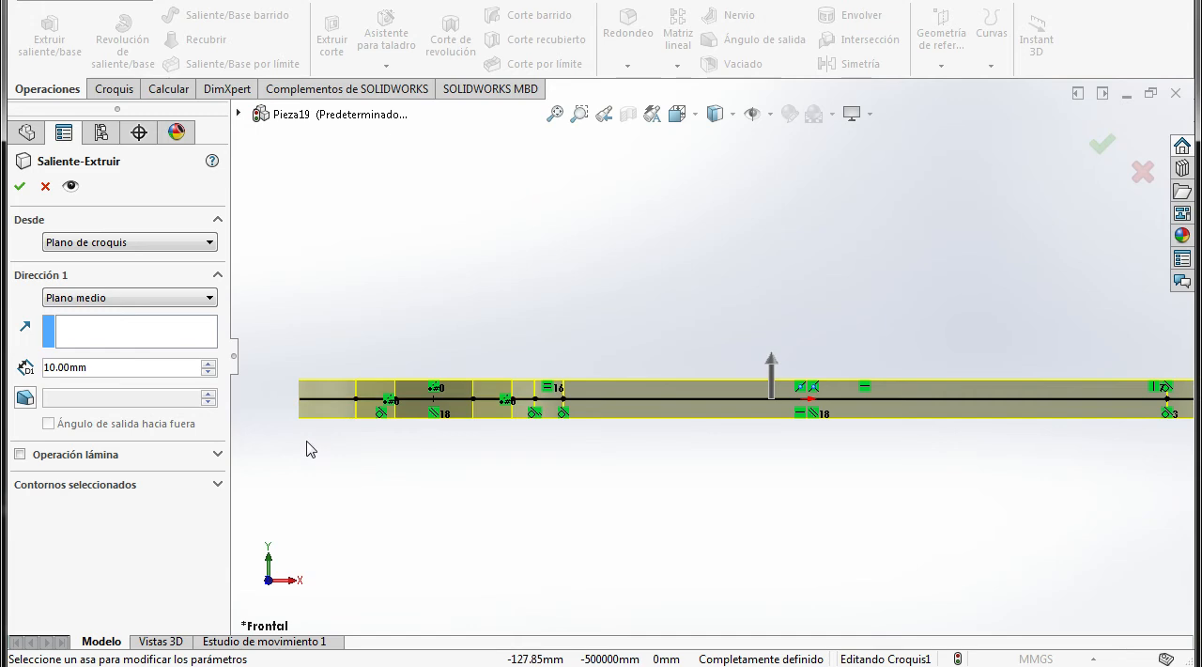
click(19, 186)
Orient the view normal to the wrench's top face, check the handle recess in the PDF drawing, and start a sketch on that face
key(f)
middle_drag(720, 480, 773, 395)
click(850, 364)
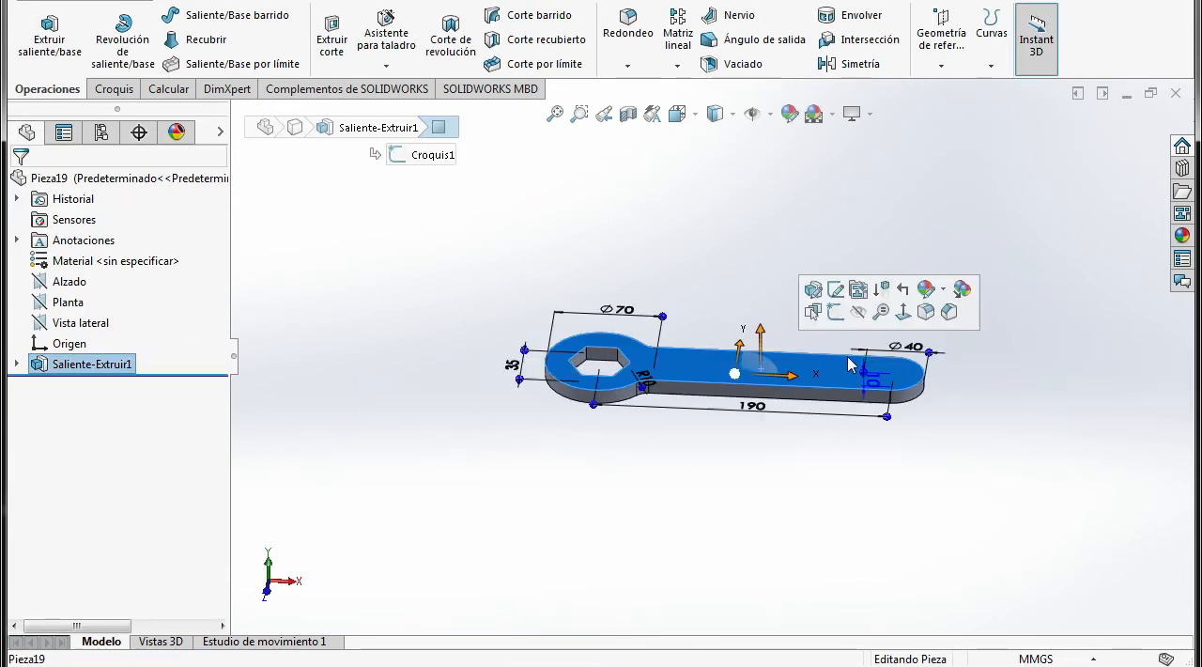
click(903, 311)
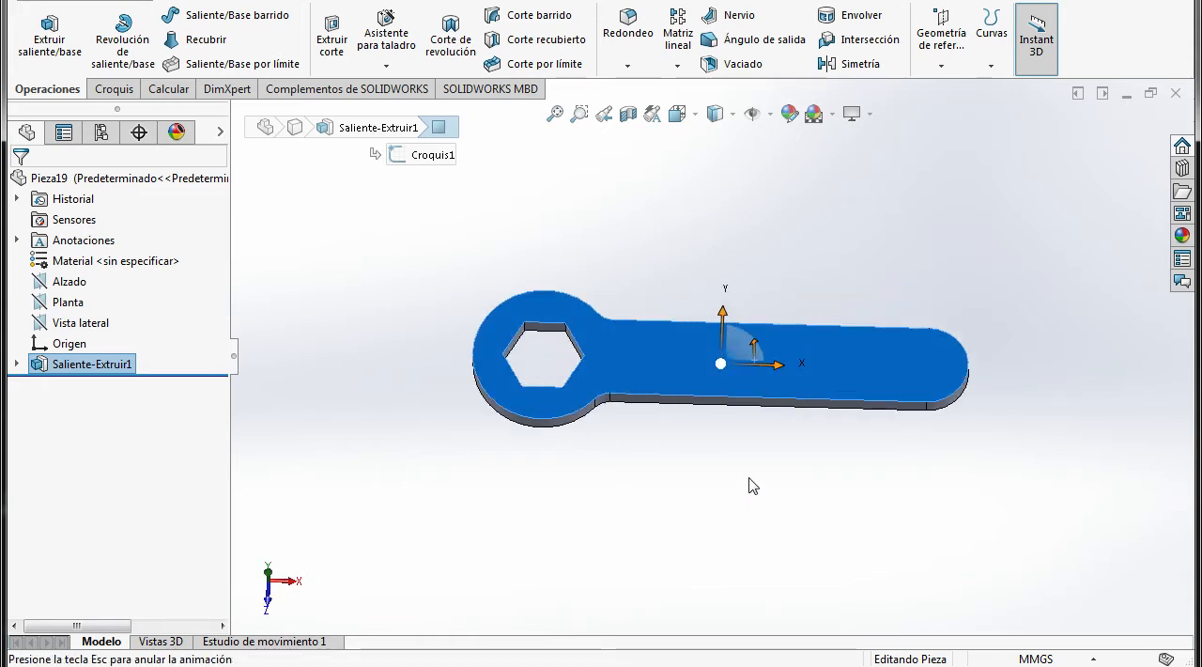
click(692, 488)
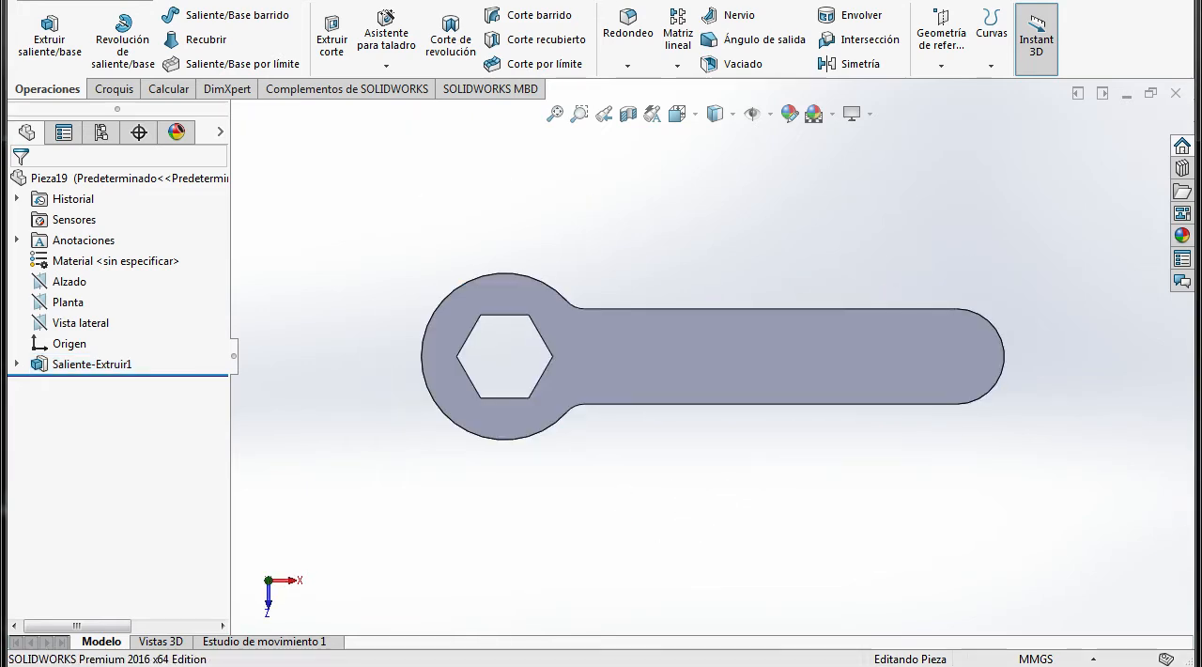
click(470, 665)
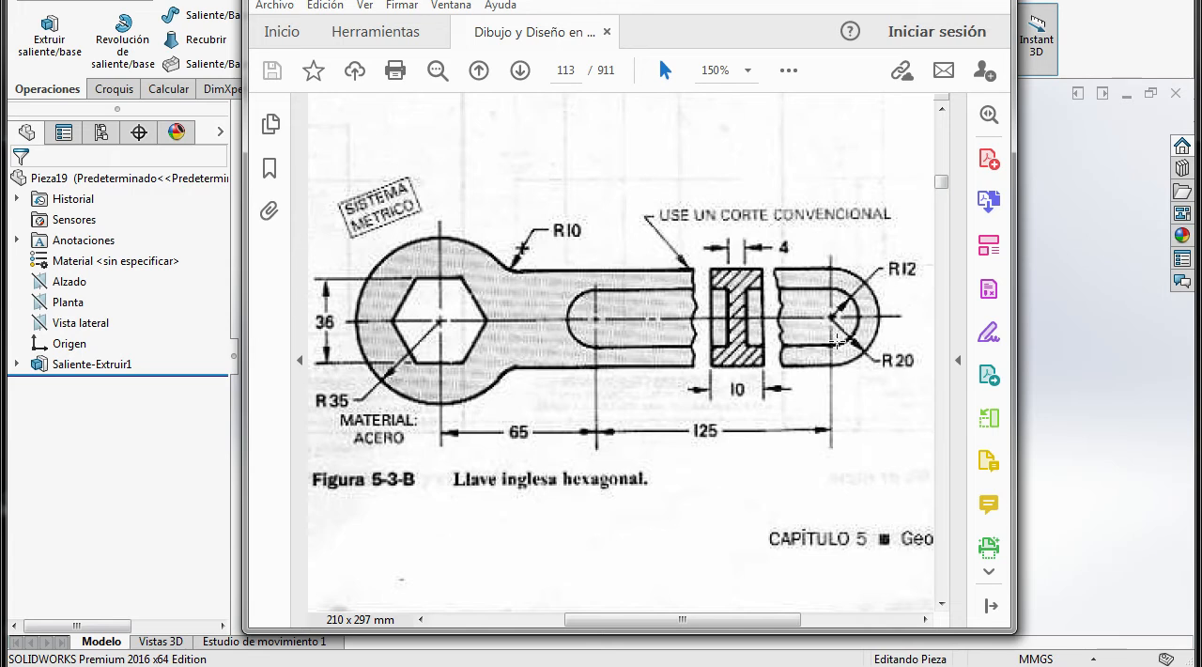
click(485, 655)
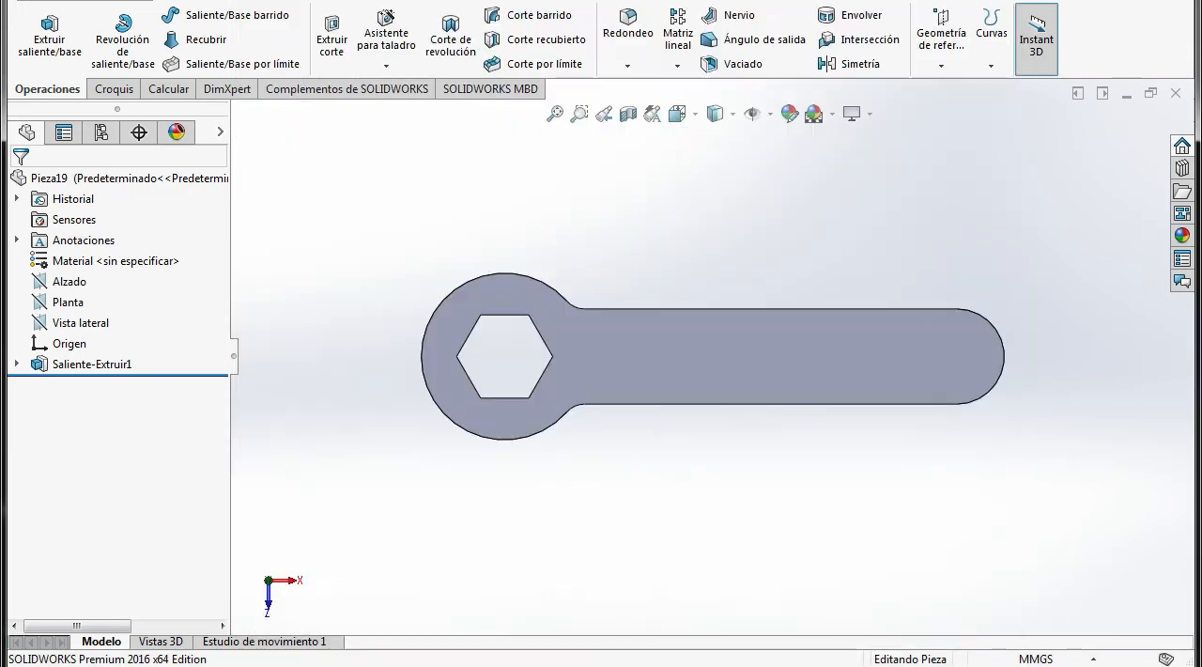
click(667, 362)
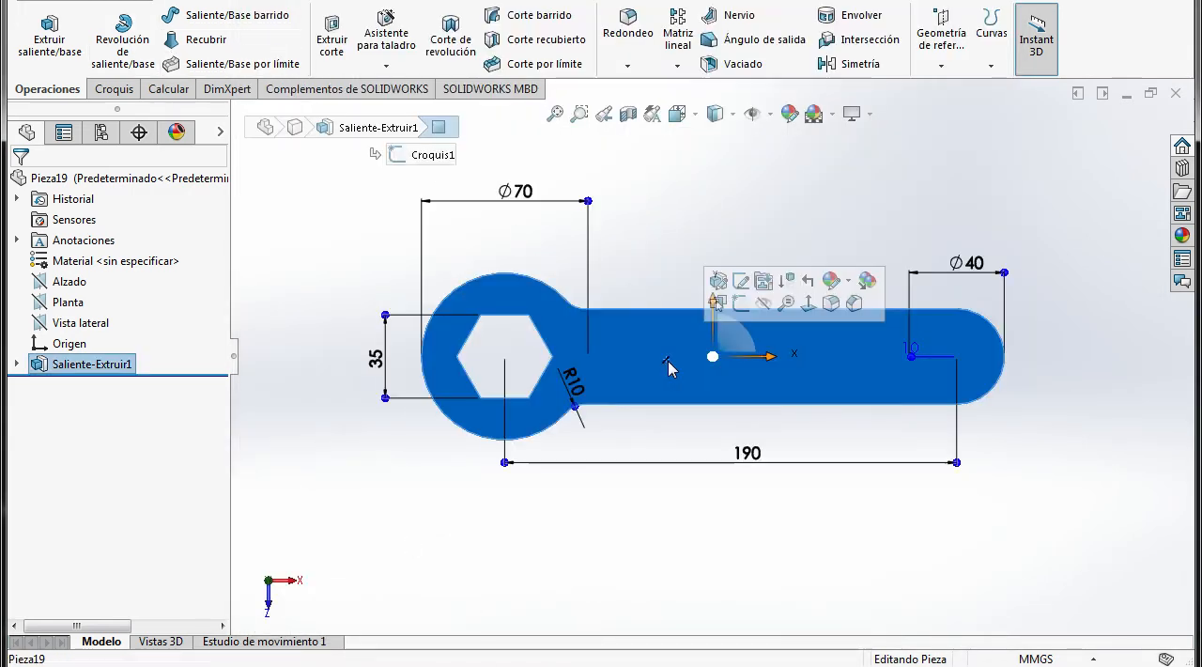
click(741, 303)
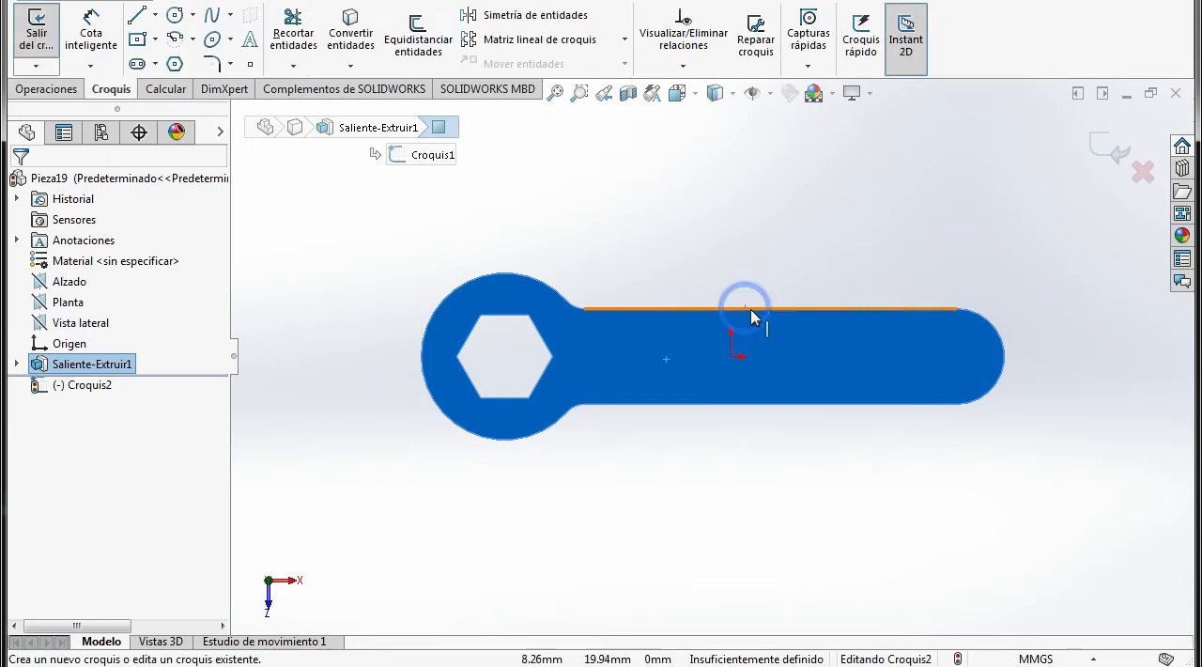
Draw a vertical construction line across the wrench head, from the upper to the lower quadrant of its outer arc
click(155, 15)
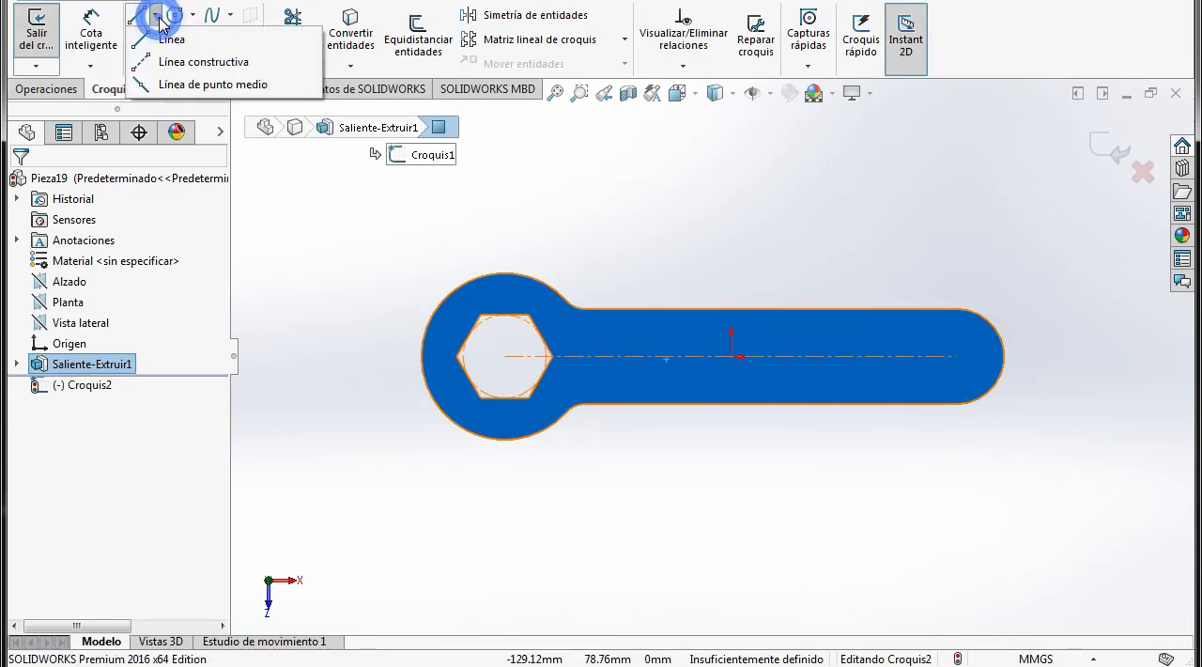
click(174, 62)
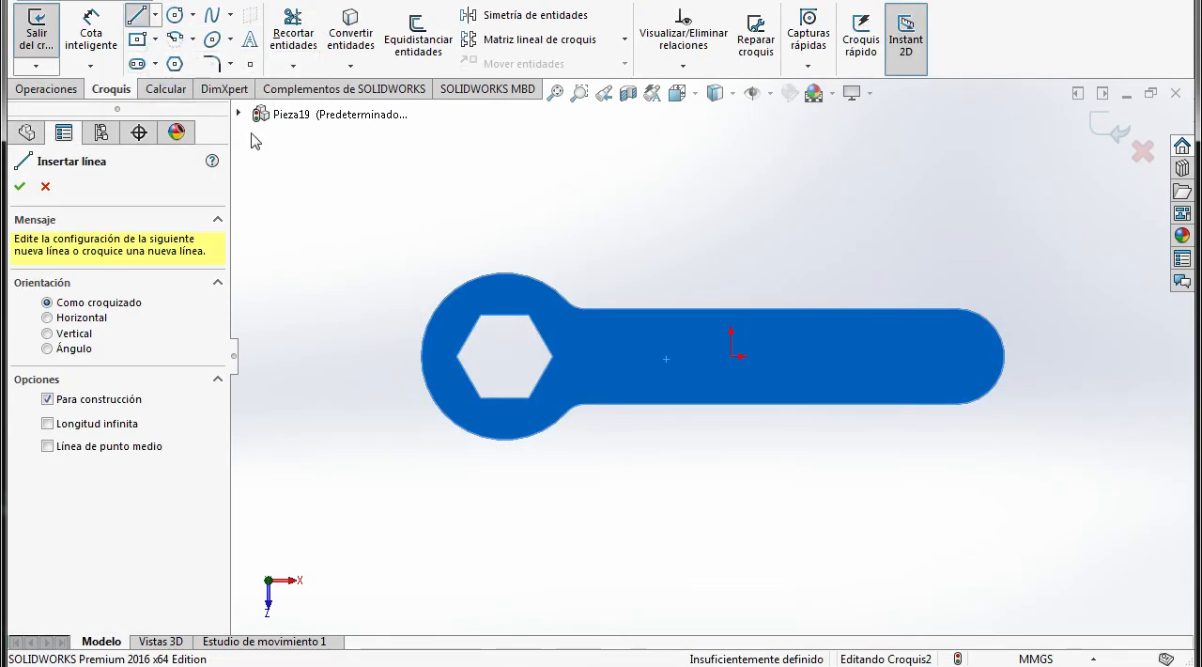
click(505, 273)
click(505, 439)
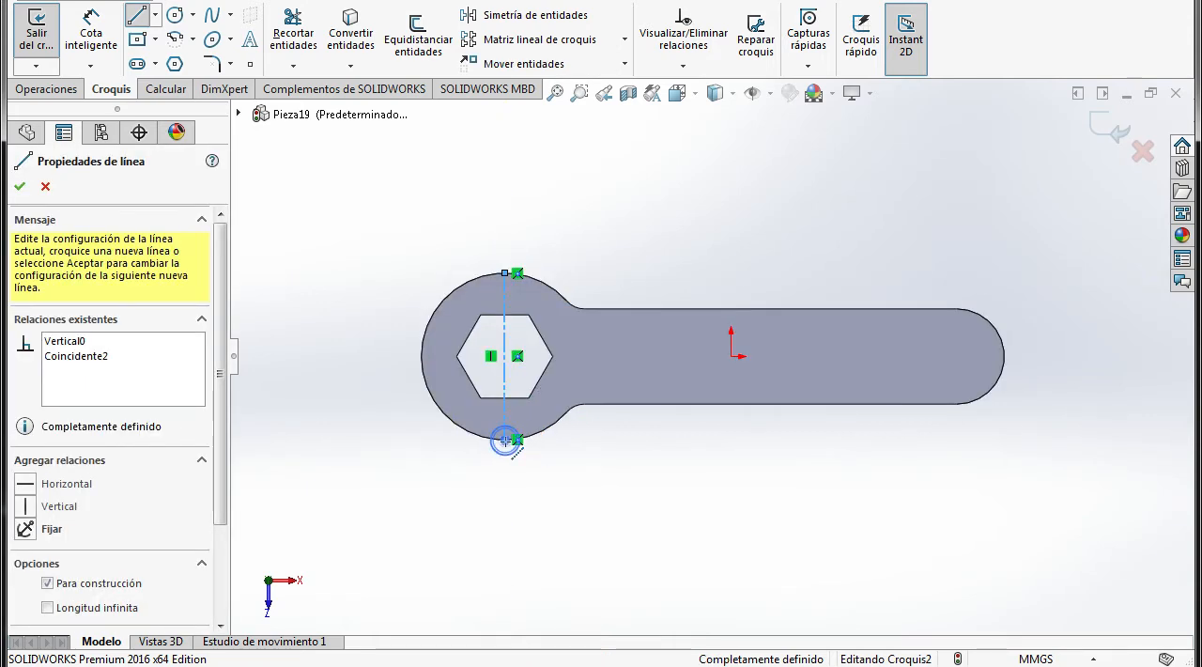
key(Escape)
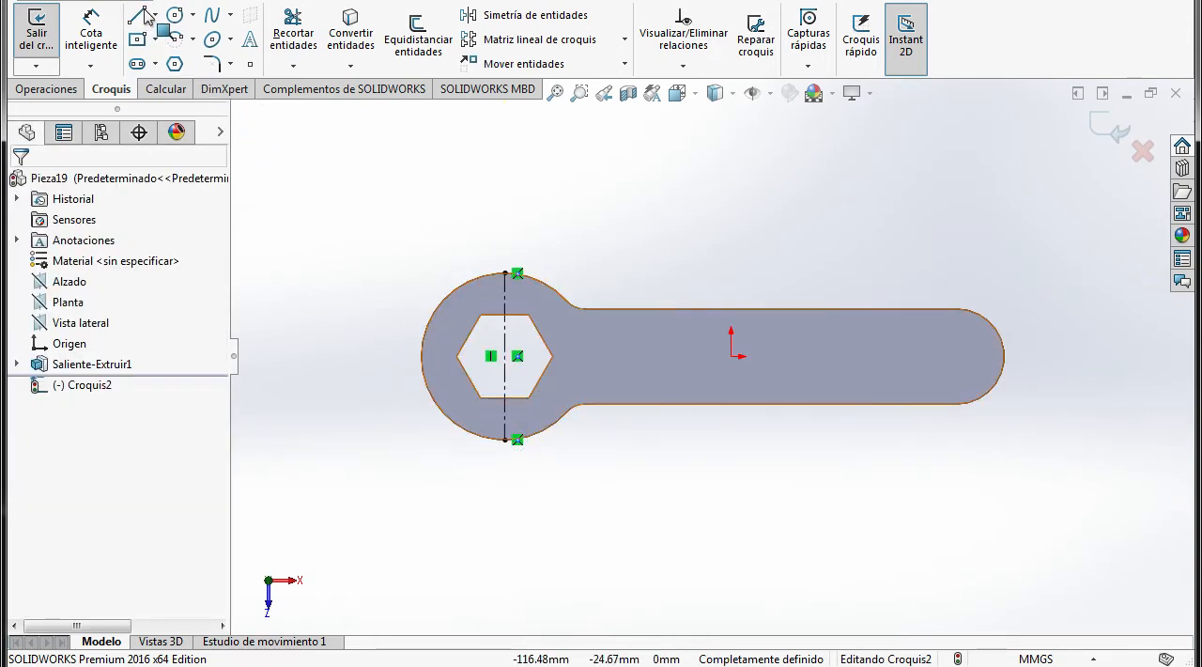
Draw a horizontal construction line from the centre of the hexagonal opening to the rounded end of the handle
click(156, 16)
click(192, 59)
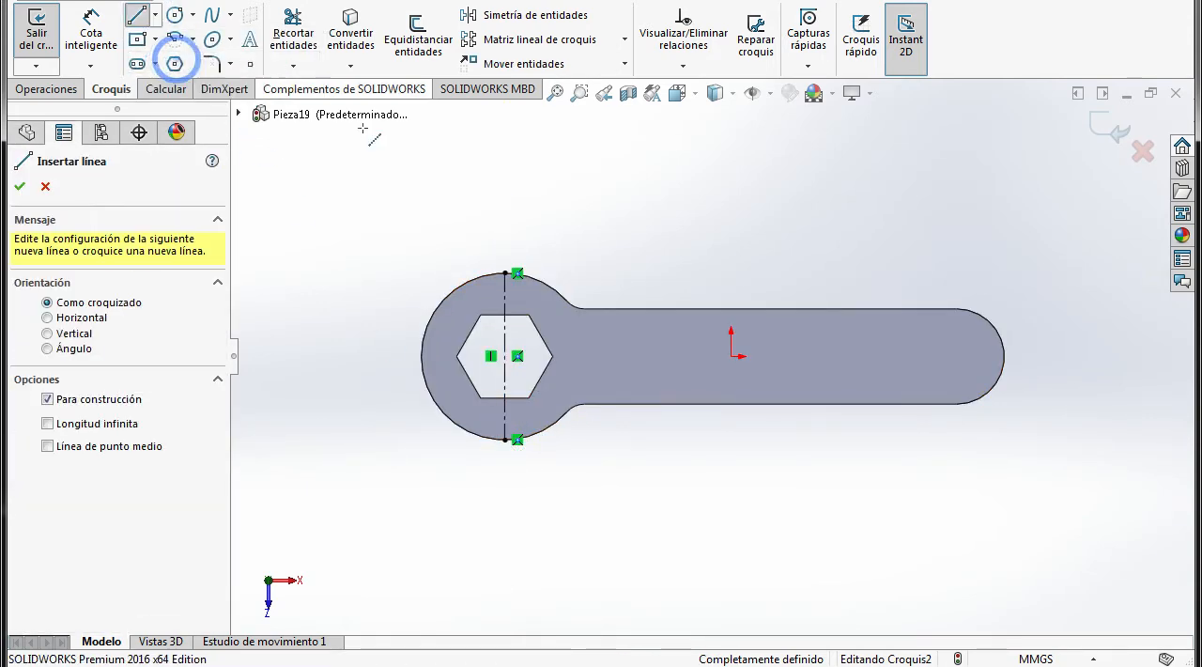
click(518, 356)
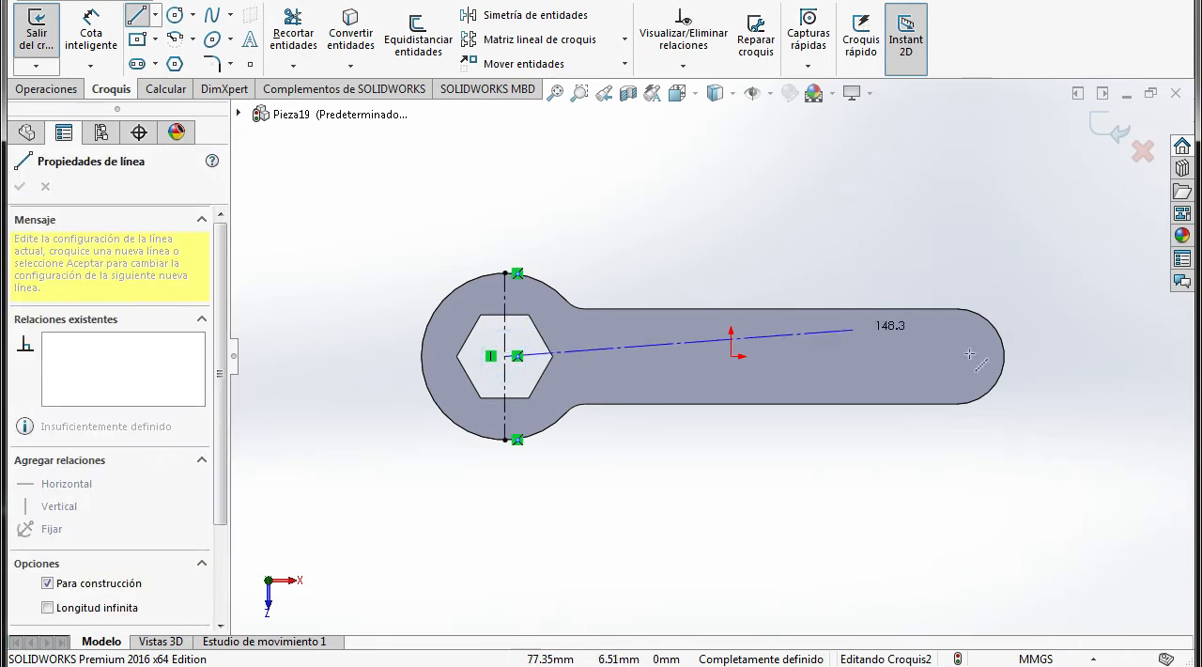
click(1005, 357)
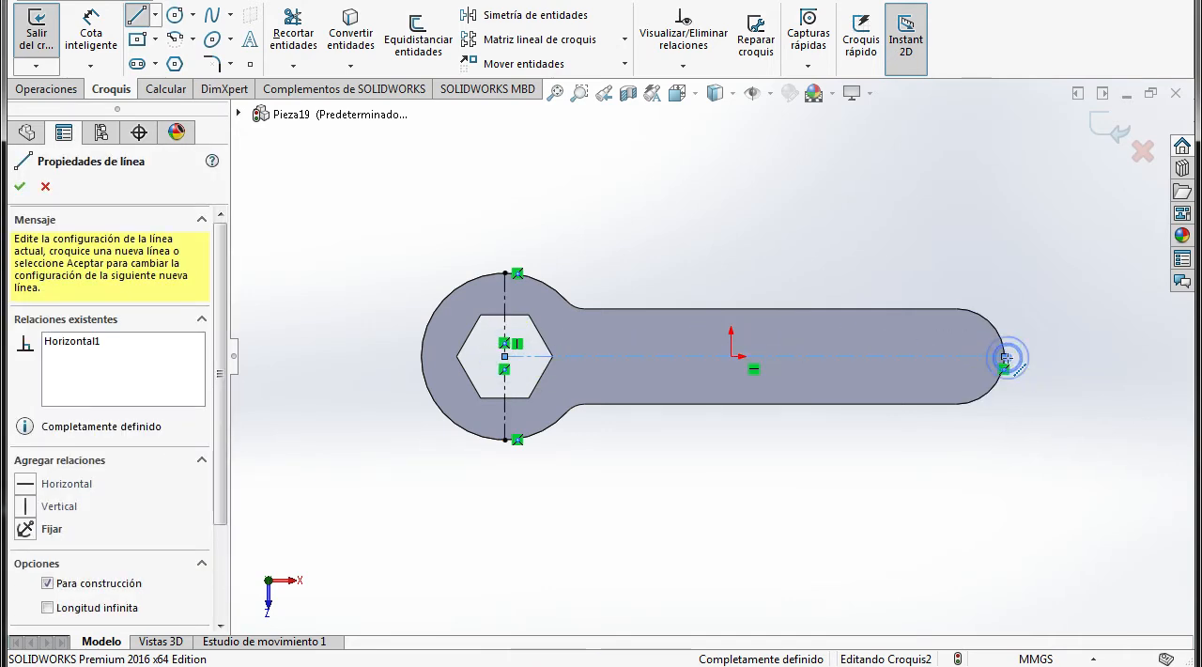
key(Escape)
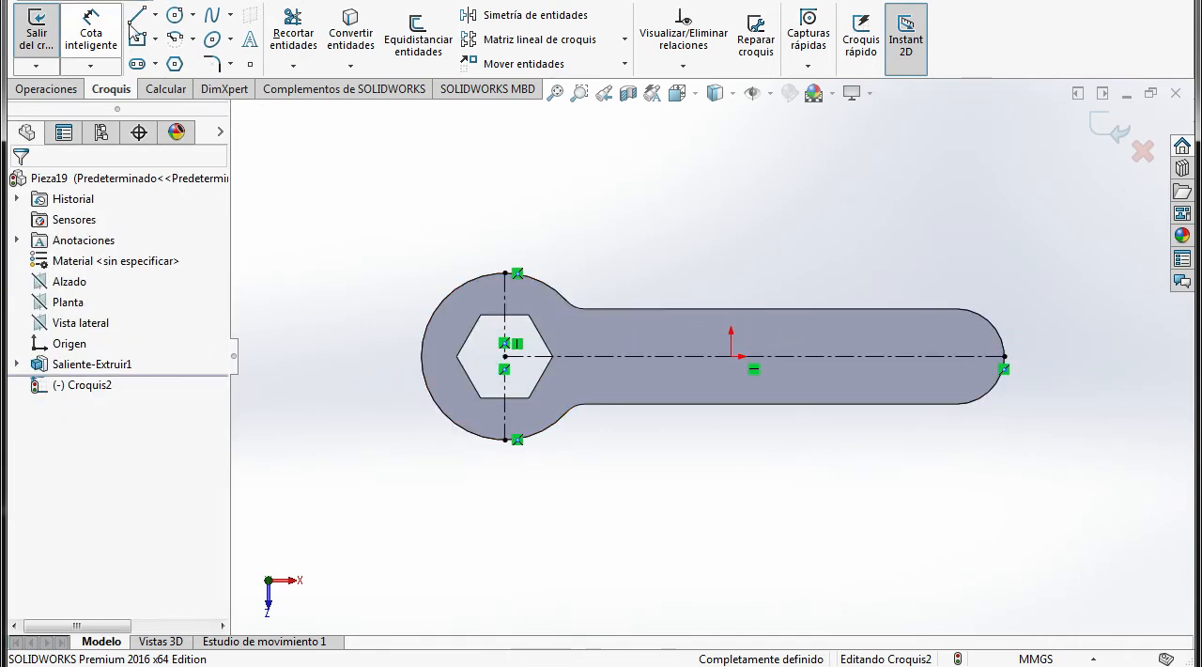
Draw a centre rectangle about 23 mm high along the handle, centred on the horizontal construction line
click(137, 38)
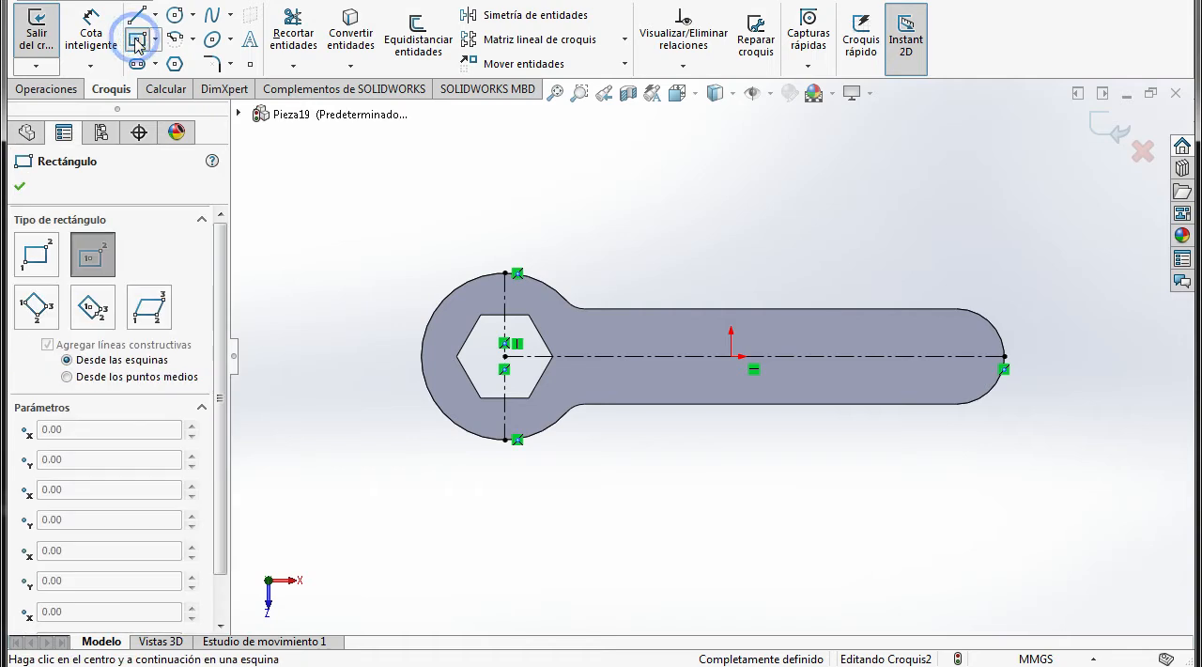
click(779, 356)
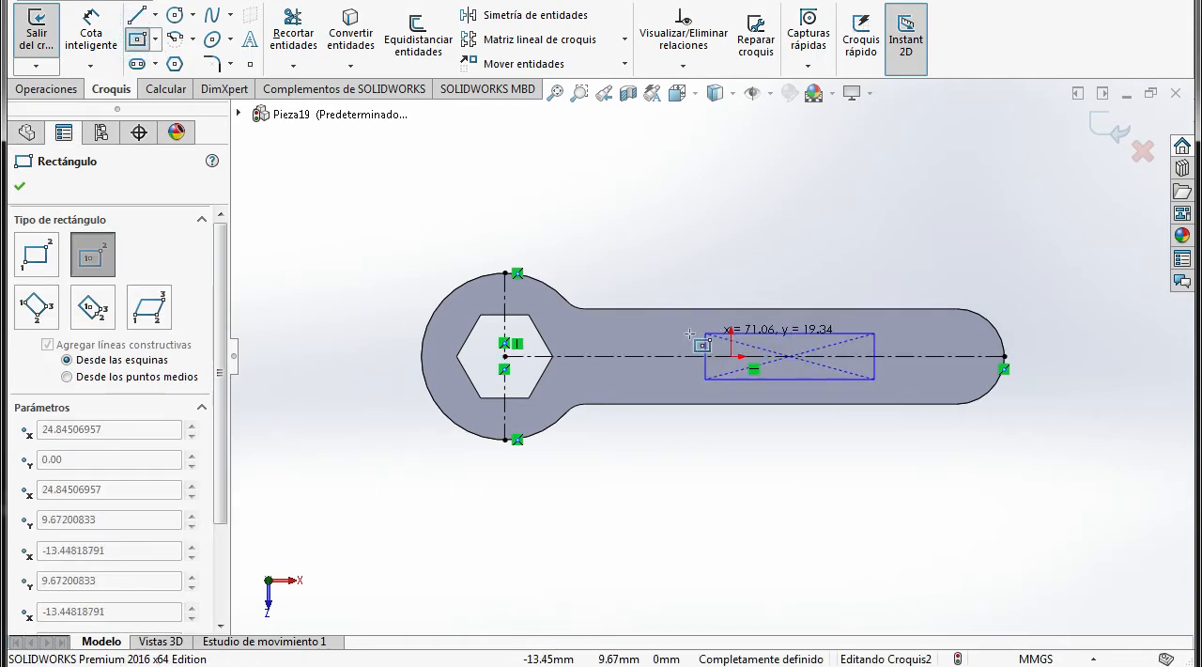
click(631, 328)
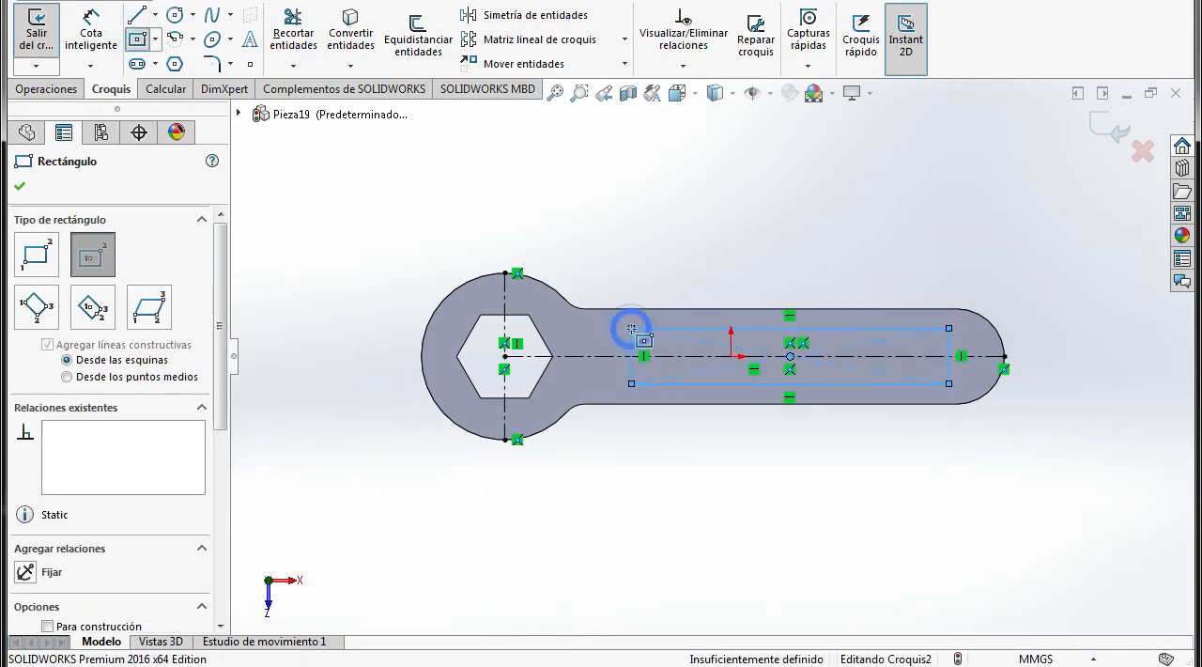
Dimension the distance from the vertical construction line to the rectangle's side nearest the wrench head as 65 mm
click(86, 38)
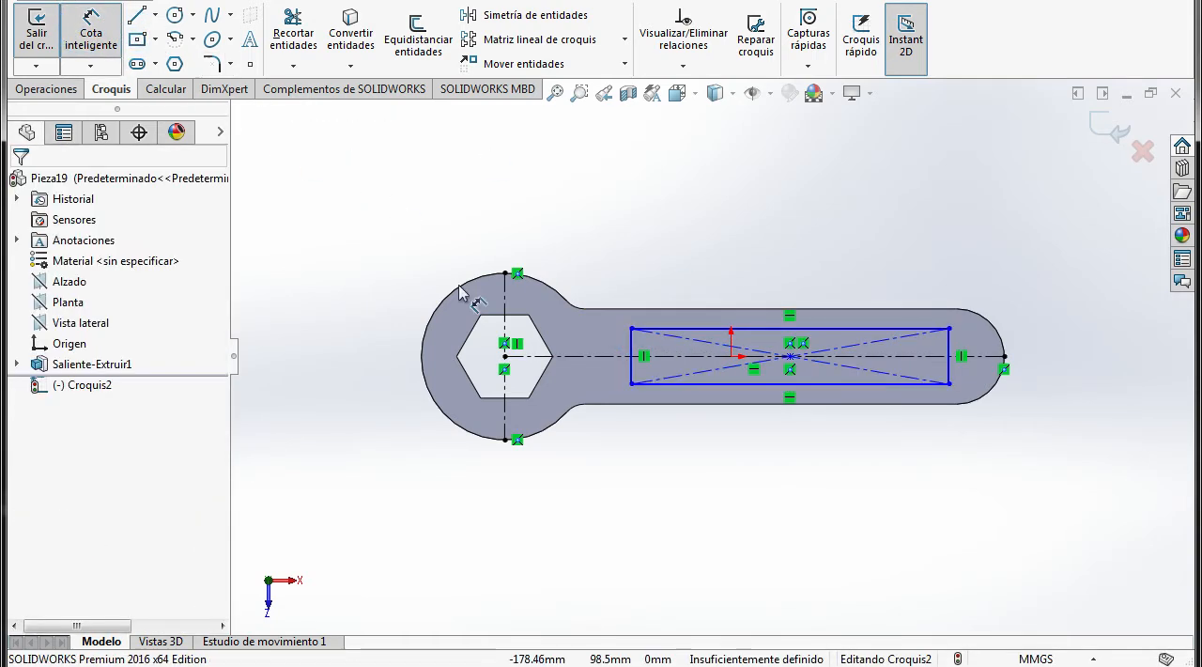
click(630, 369)
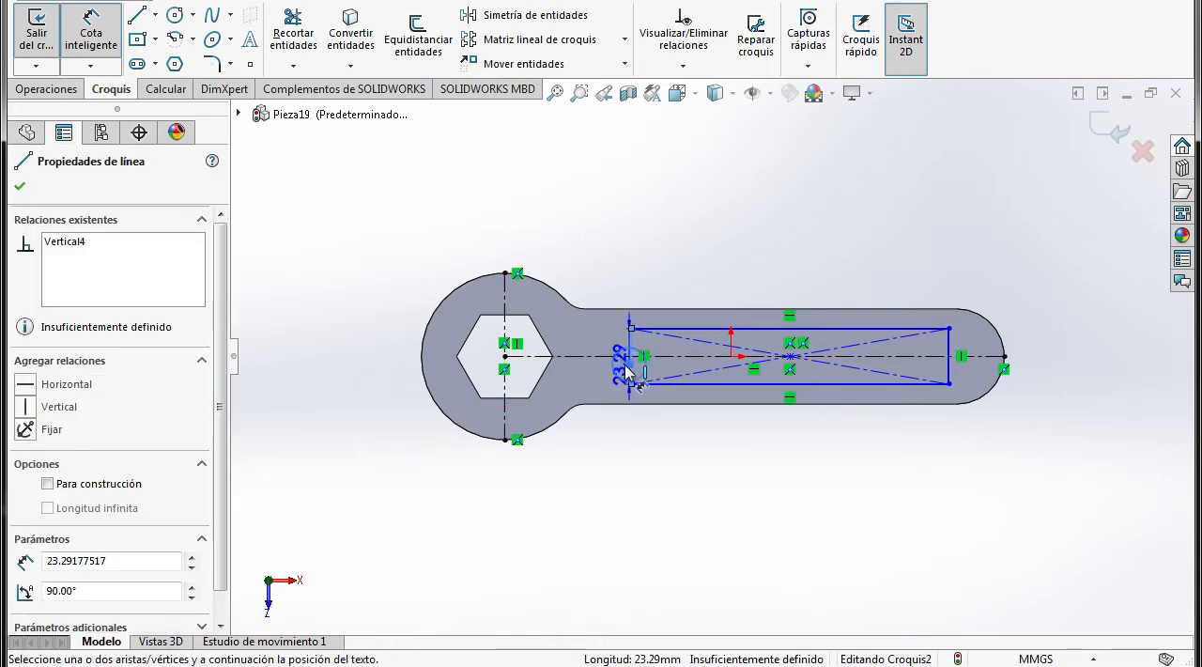
click(507, 404)
click(583, 484)
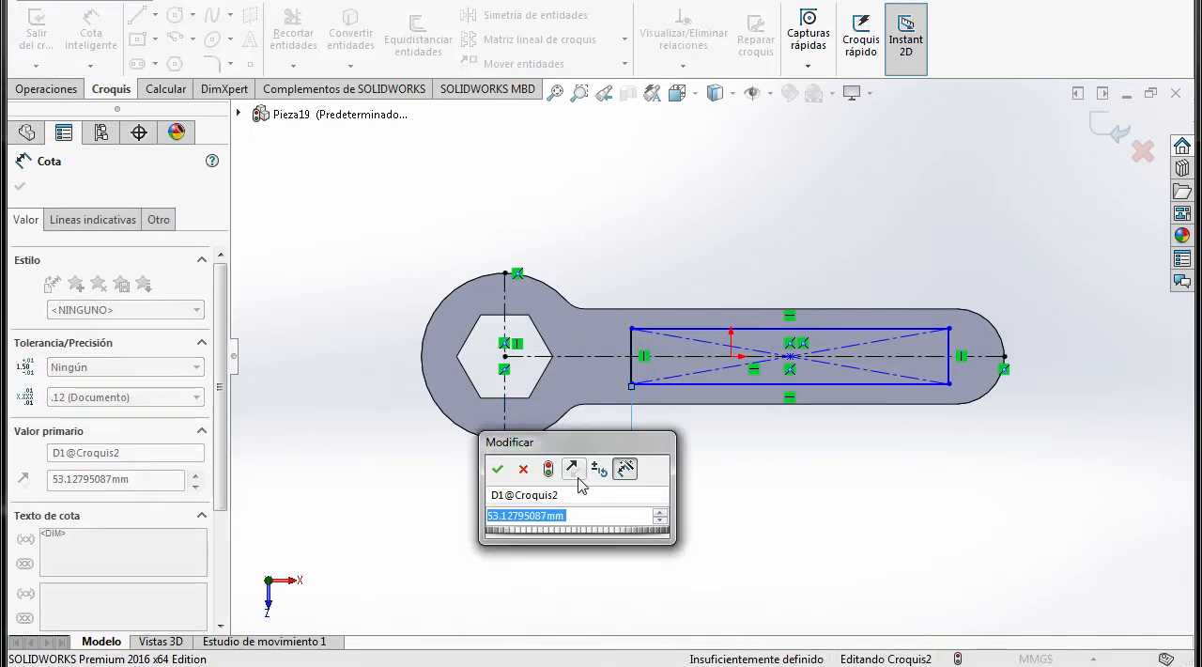
text(65)
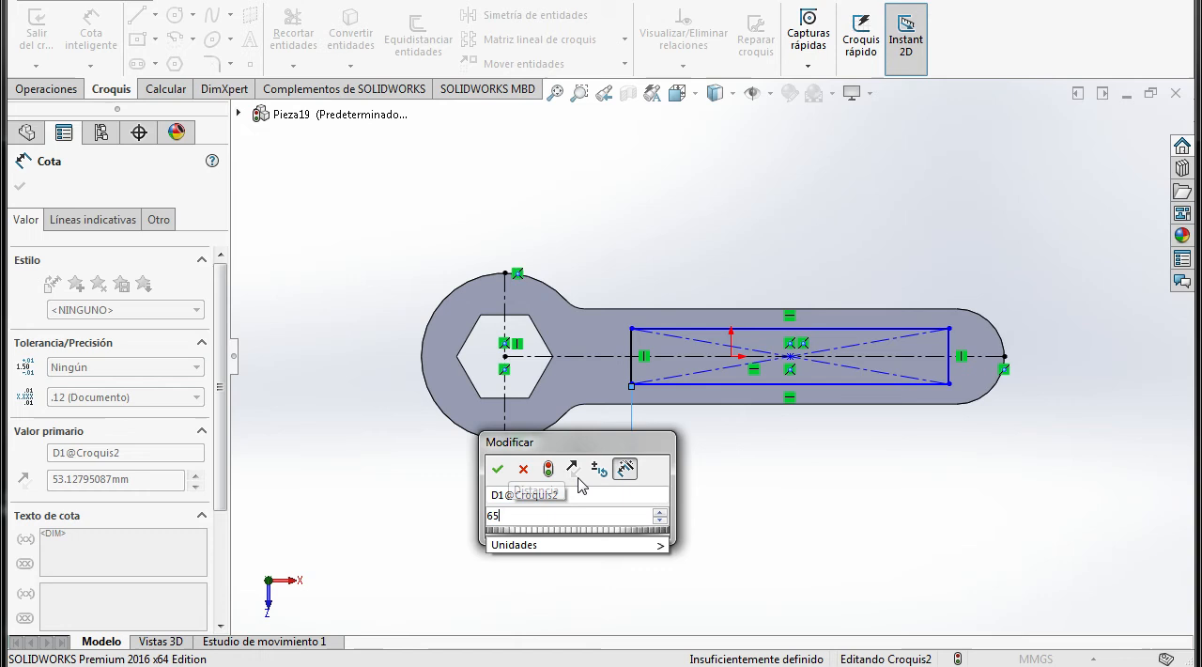
click(499, 470)
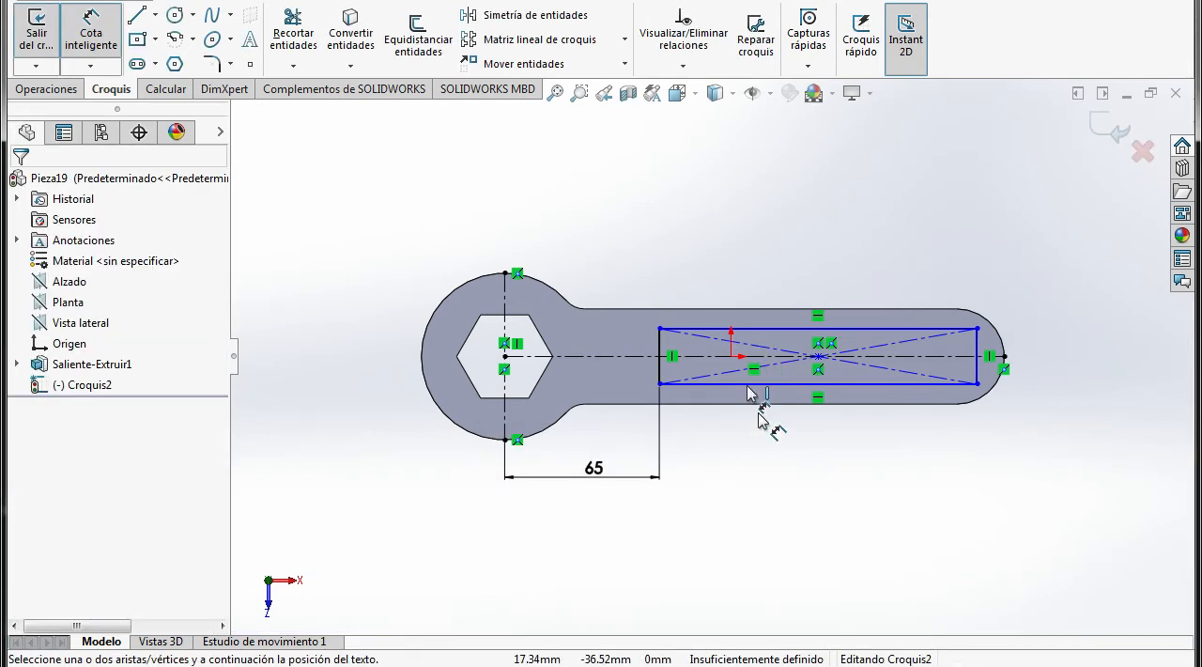
Dimension the rectangle's length between its two vertical sides as 125 mm
click(663, 353)
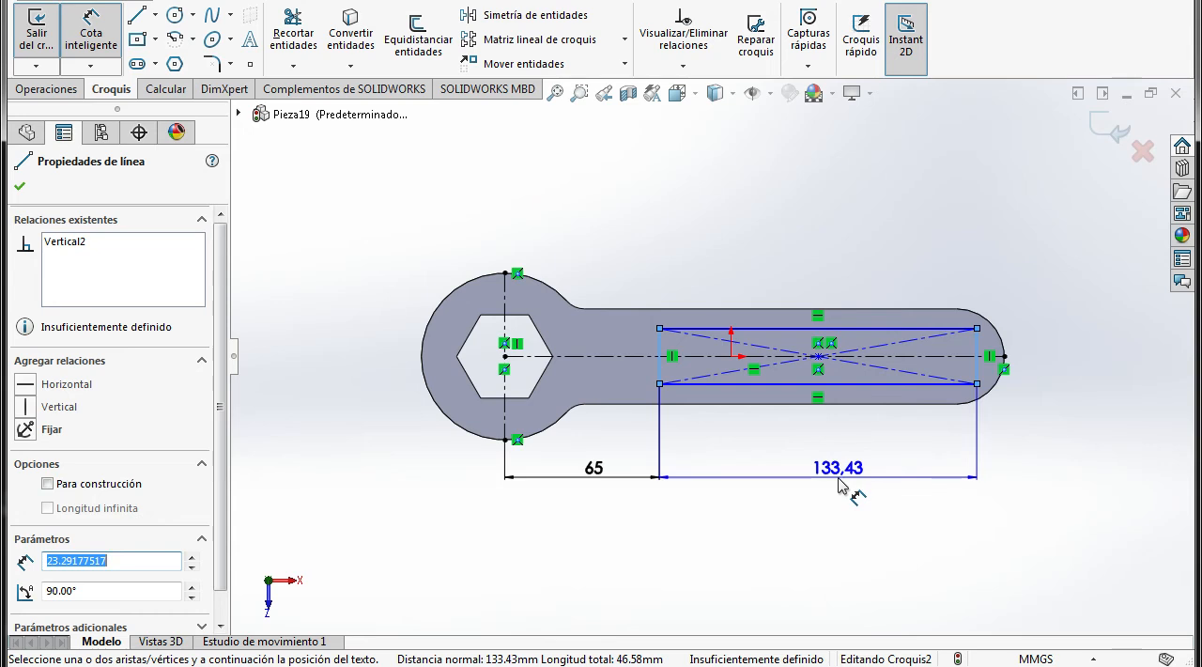
click(847, 483)
text(125)
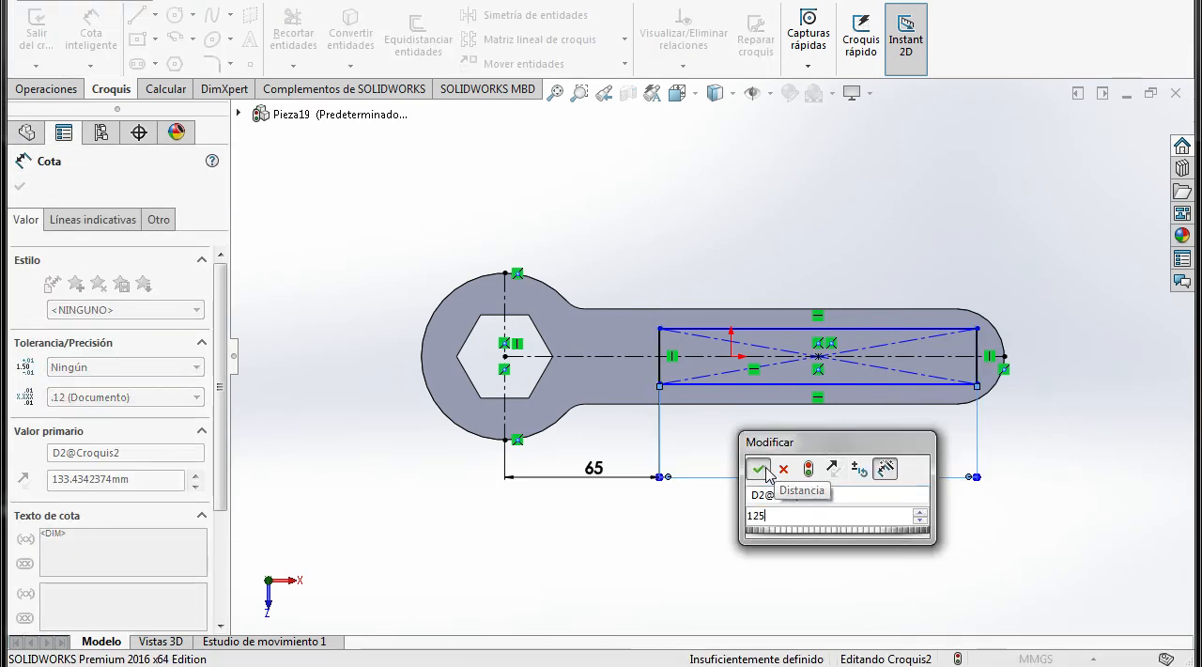
click(758, 468)
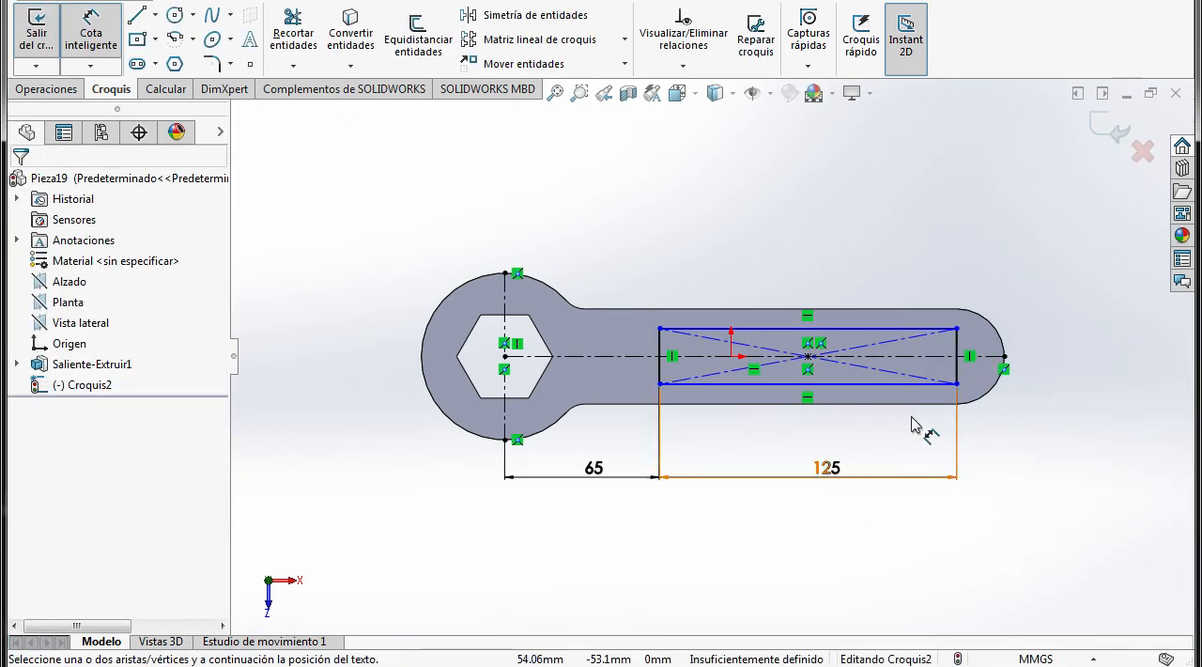
Dimension the rectangle's height between its two long horizontal sides as 12*2 (24 mm)
click(881, 384)
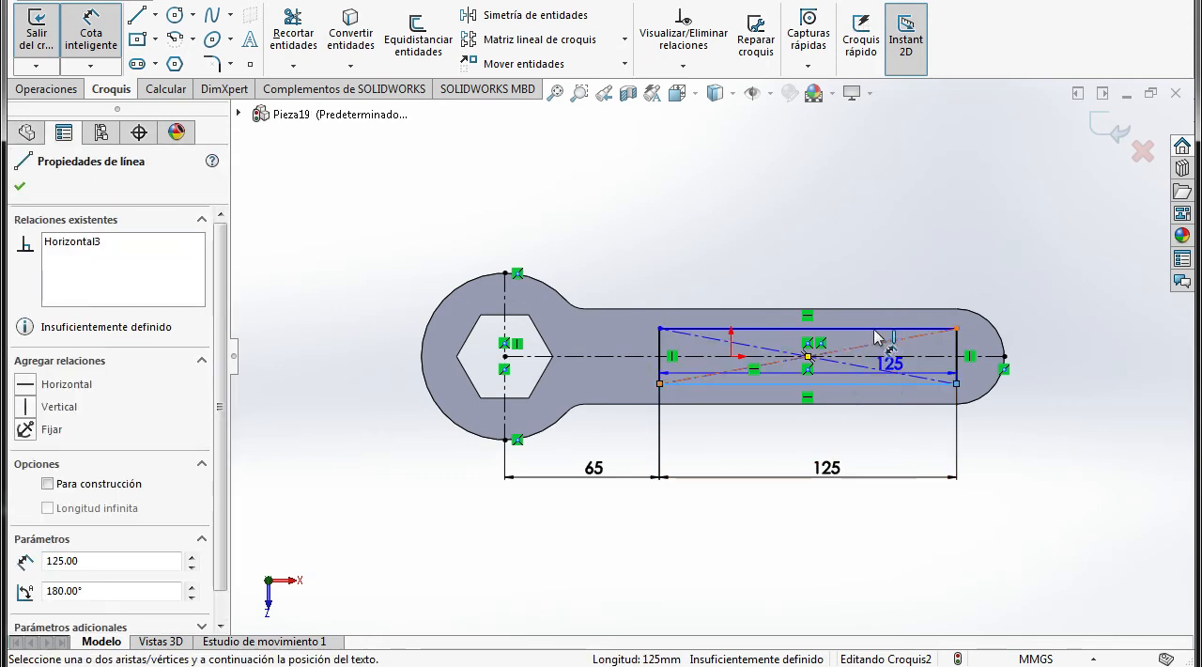
click(1015, 362)
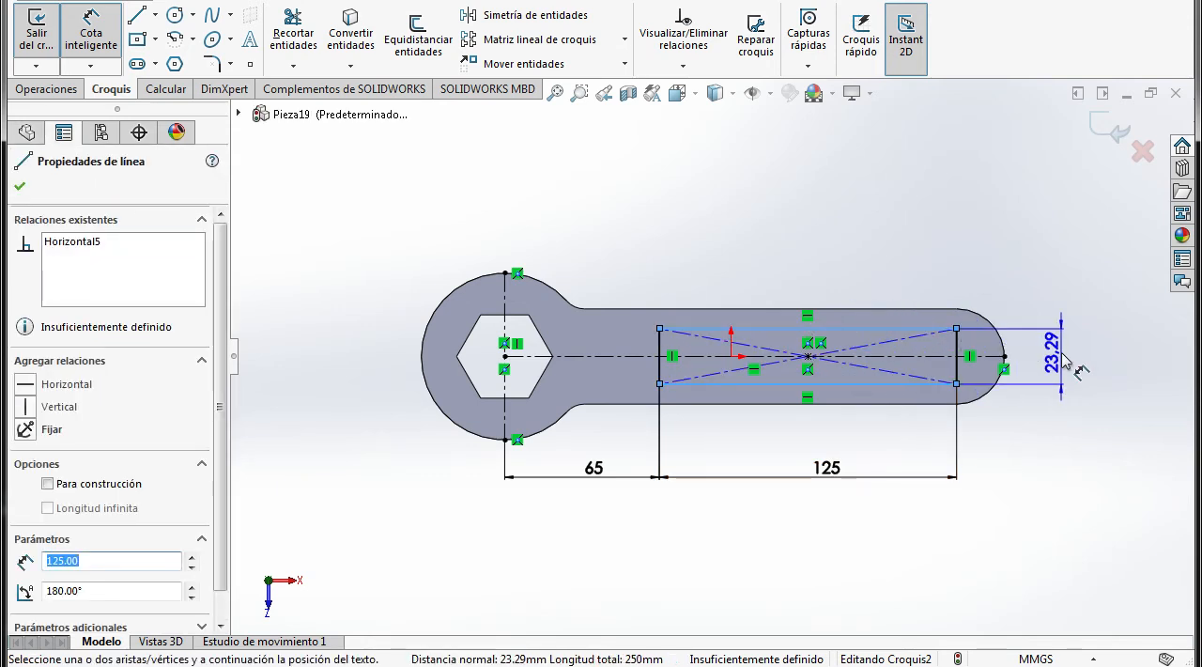
click(1082, 354)
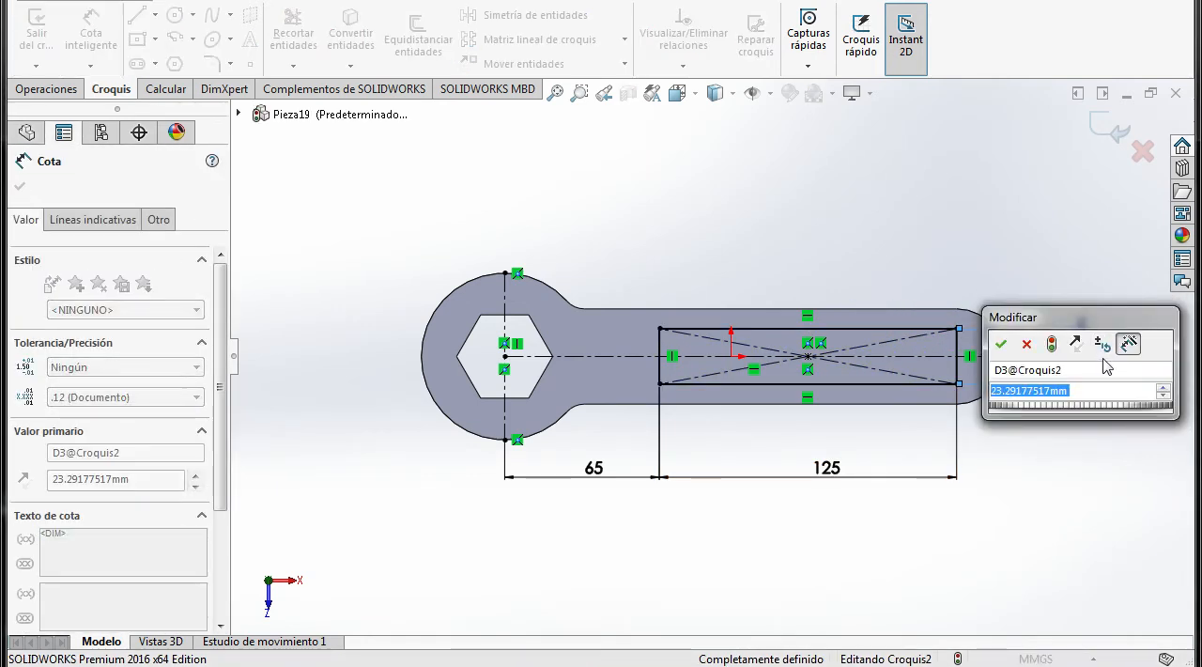
text(12)
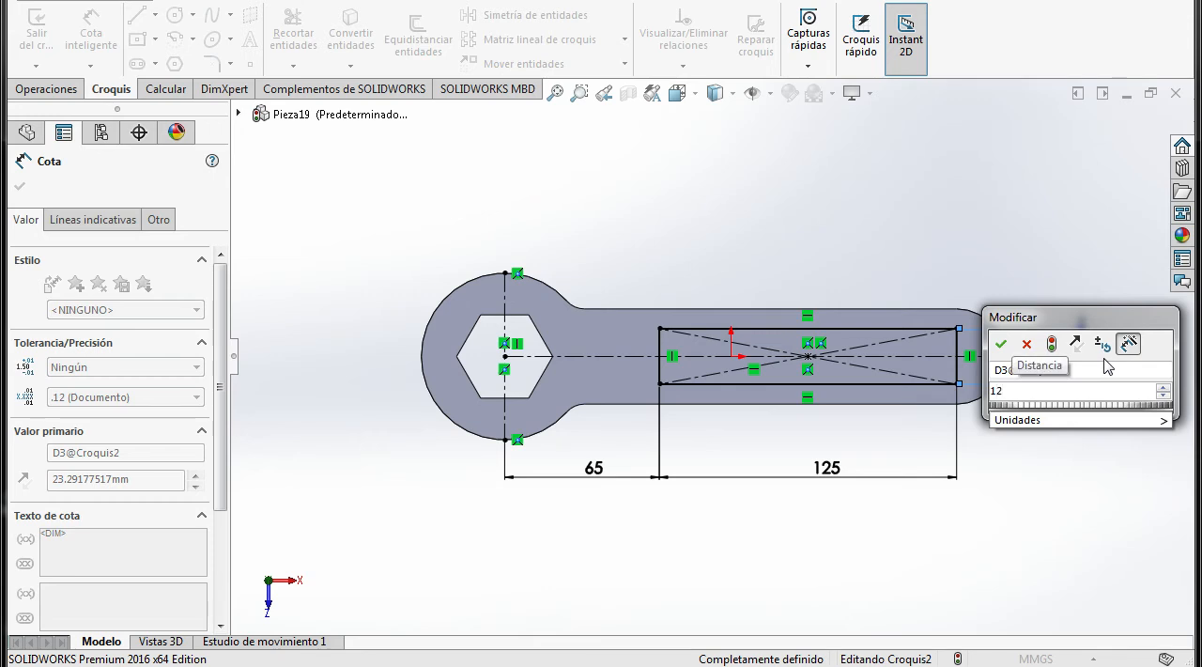
text(*2)
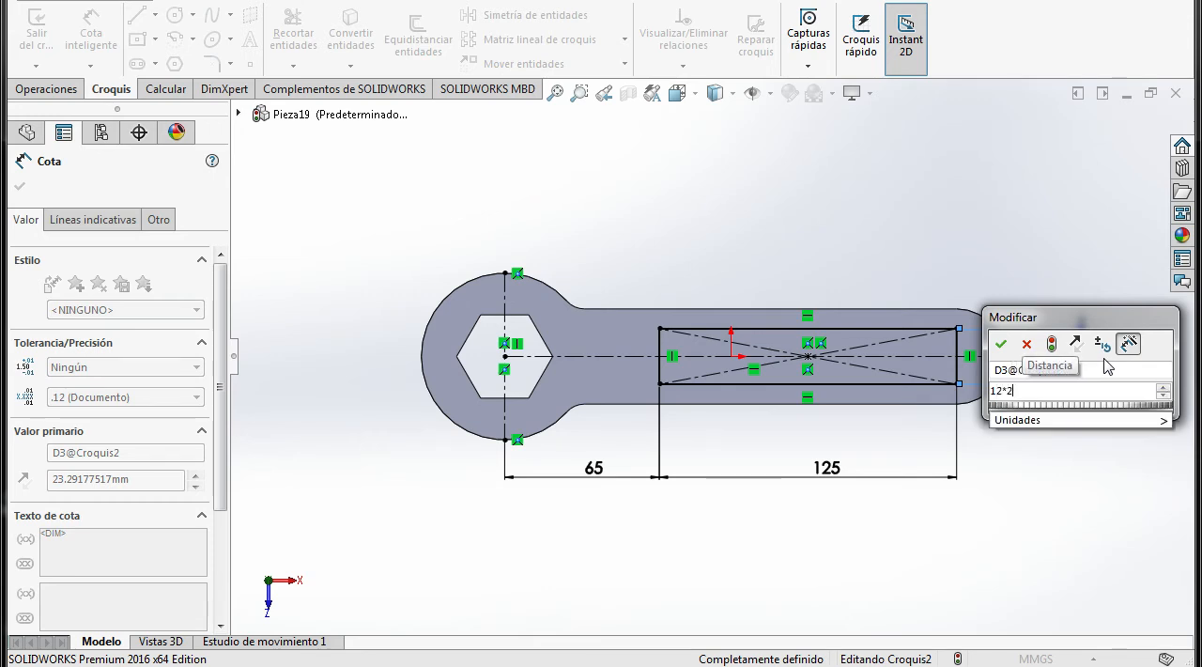
click(1002, 345)
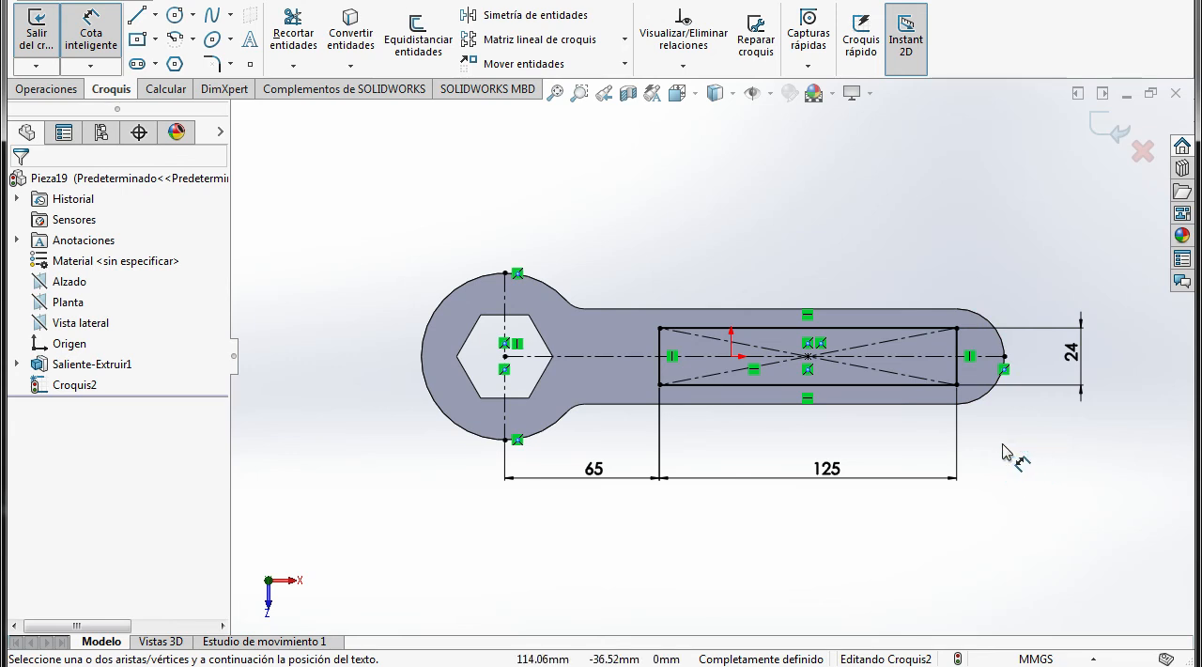
key(Escape)
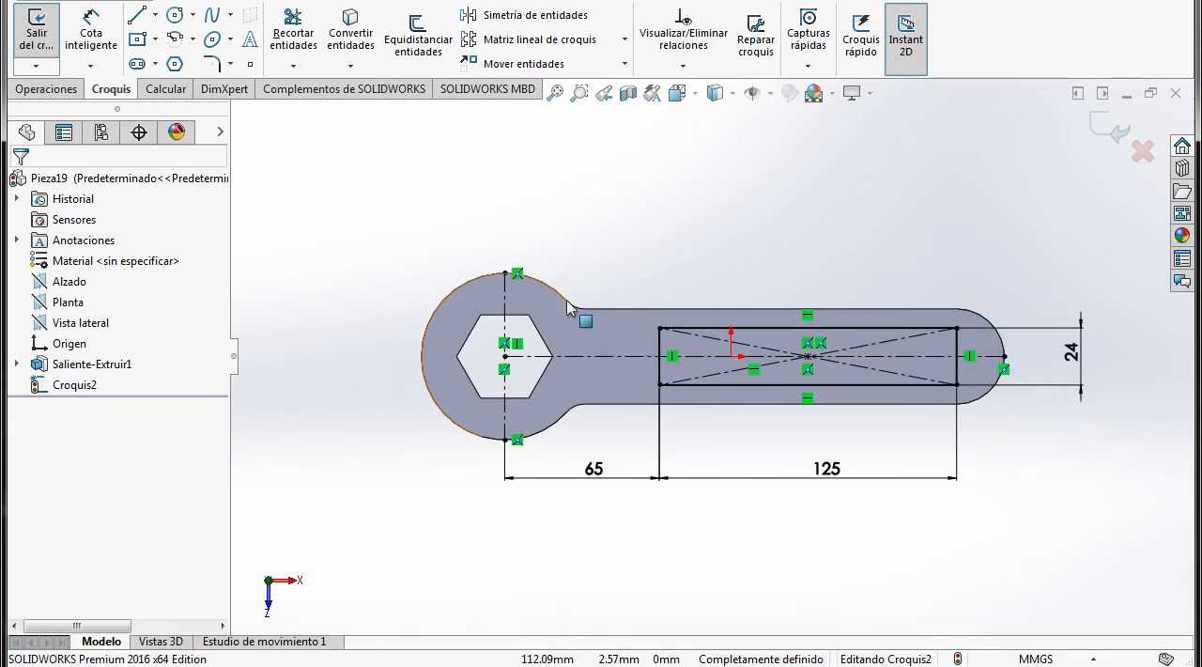
Check the recess ends in the PDF drawing and draw a 180° tangent arc of radius 12 mm on the rectangle's side nearest the wrench head
click(413, 666)
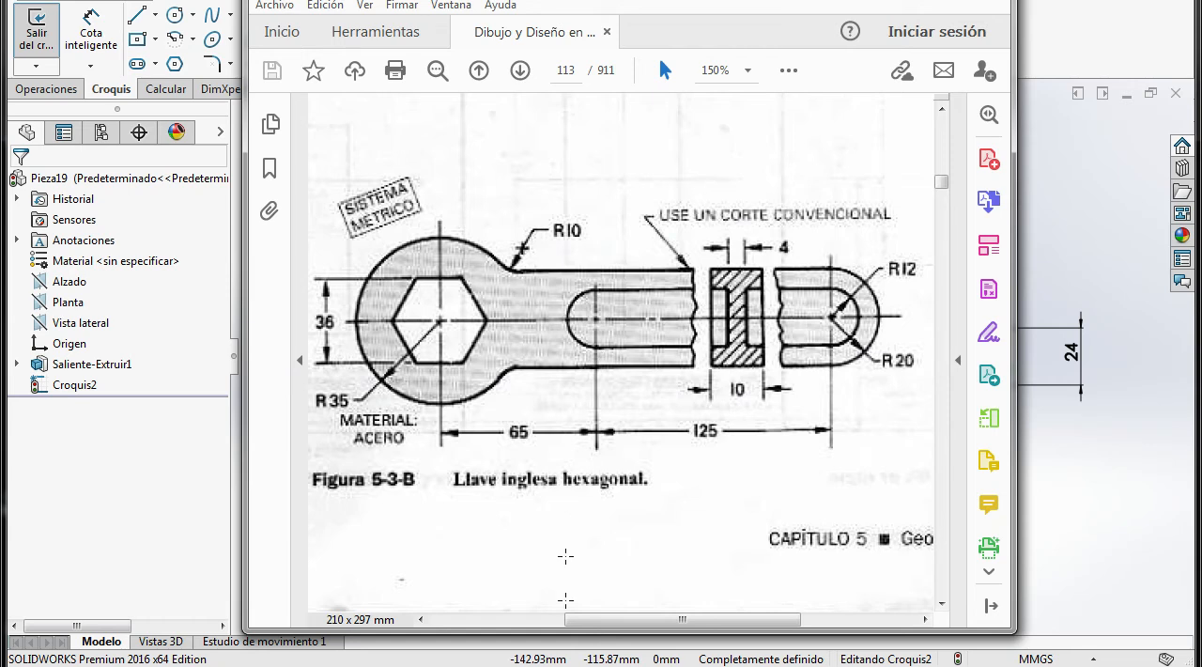
click(565, 666)
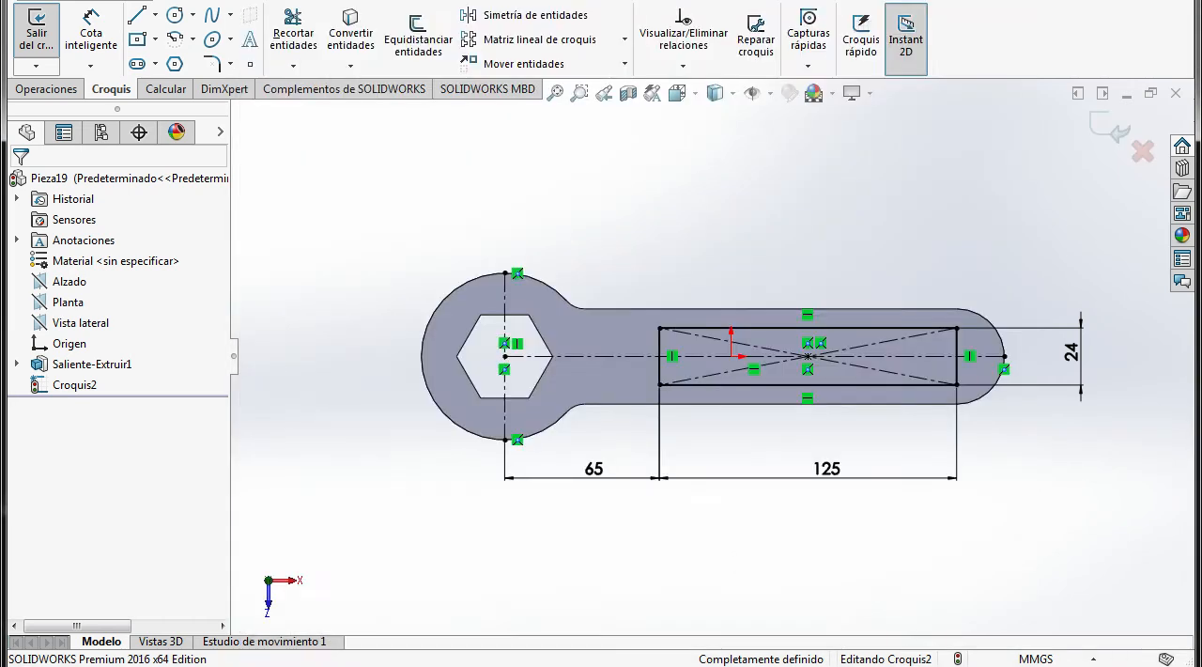
click(173, 43)
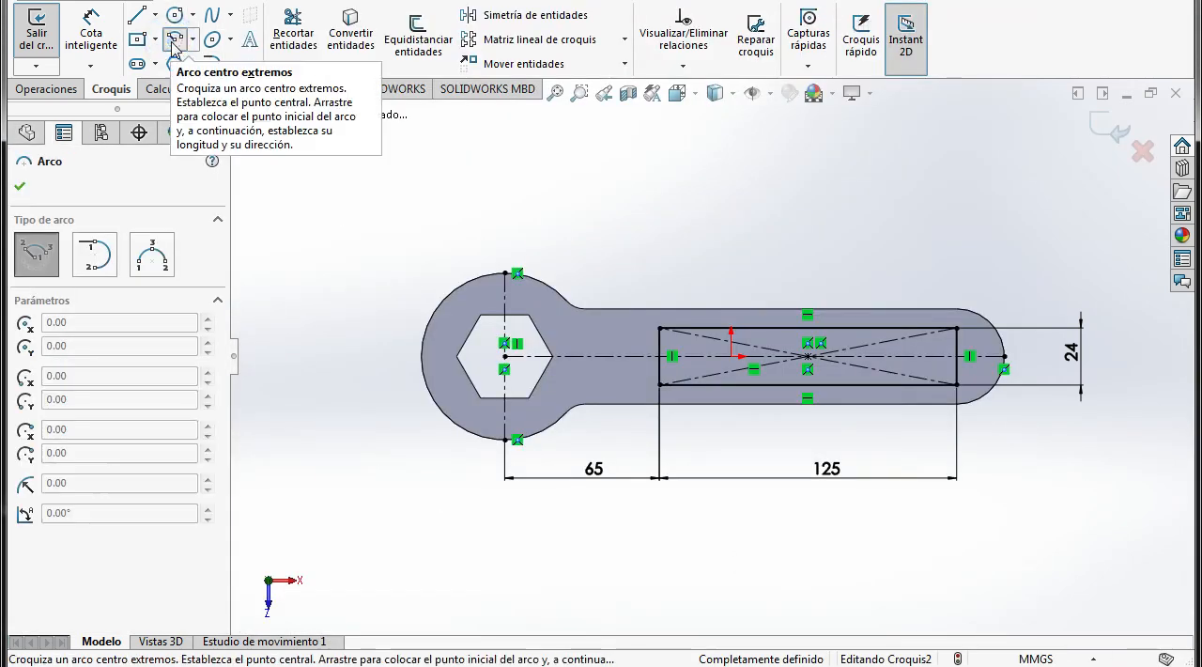
click(94, 268)
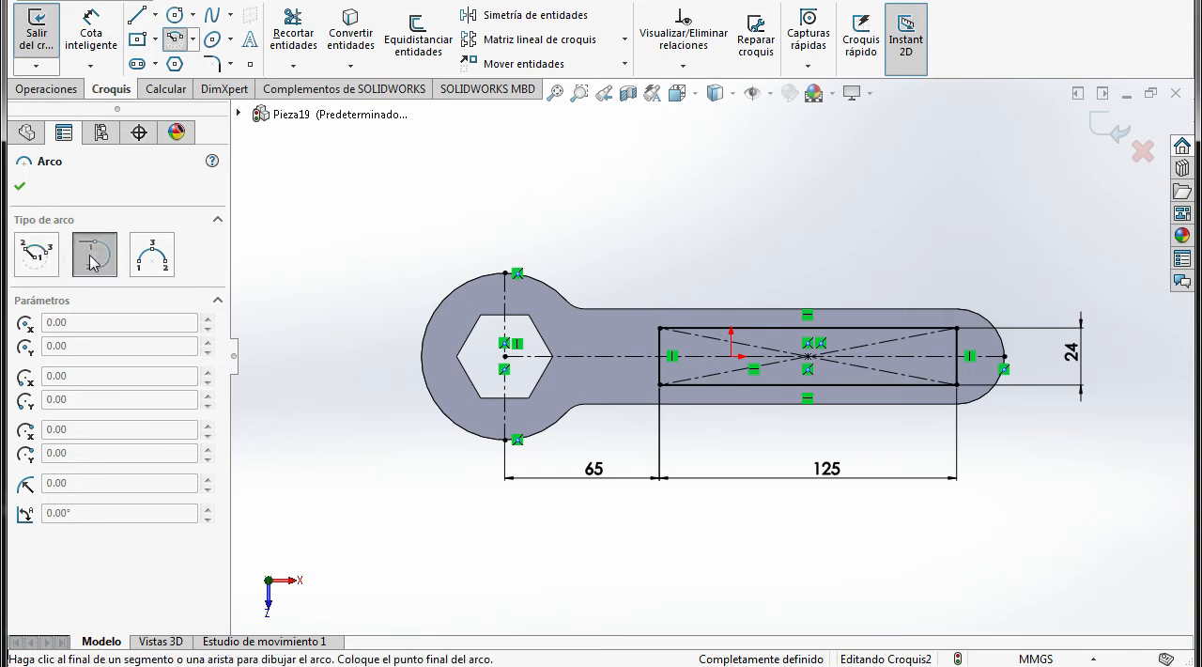
scroll(700, 357, down, 4)
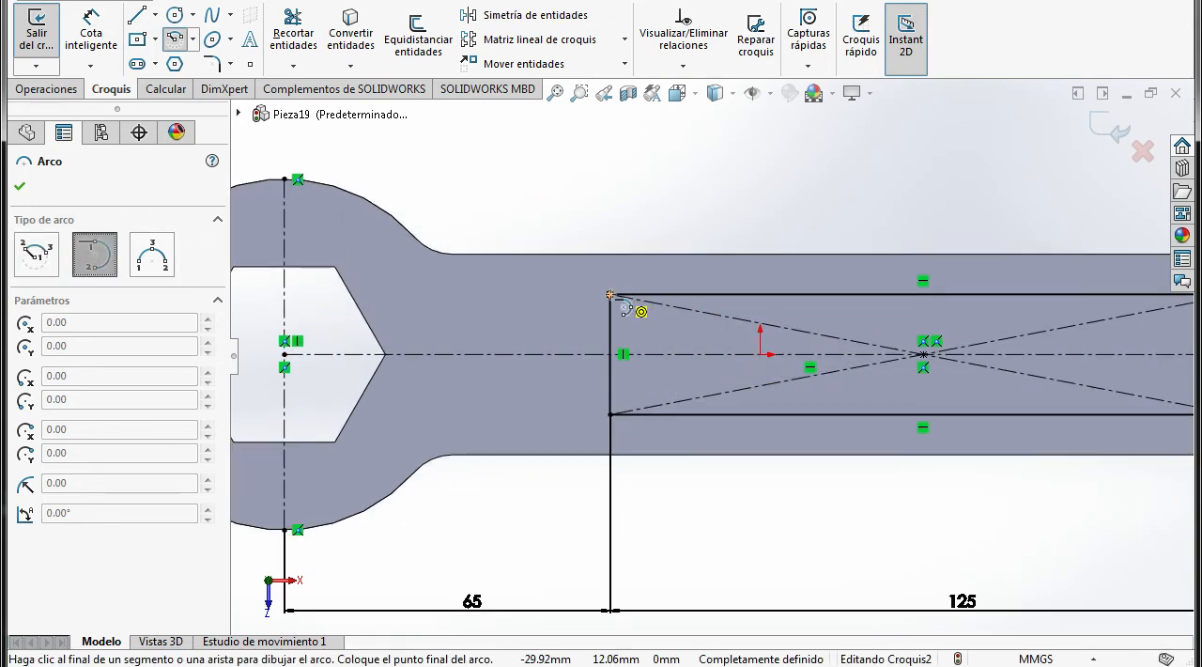
click(610, 414)
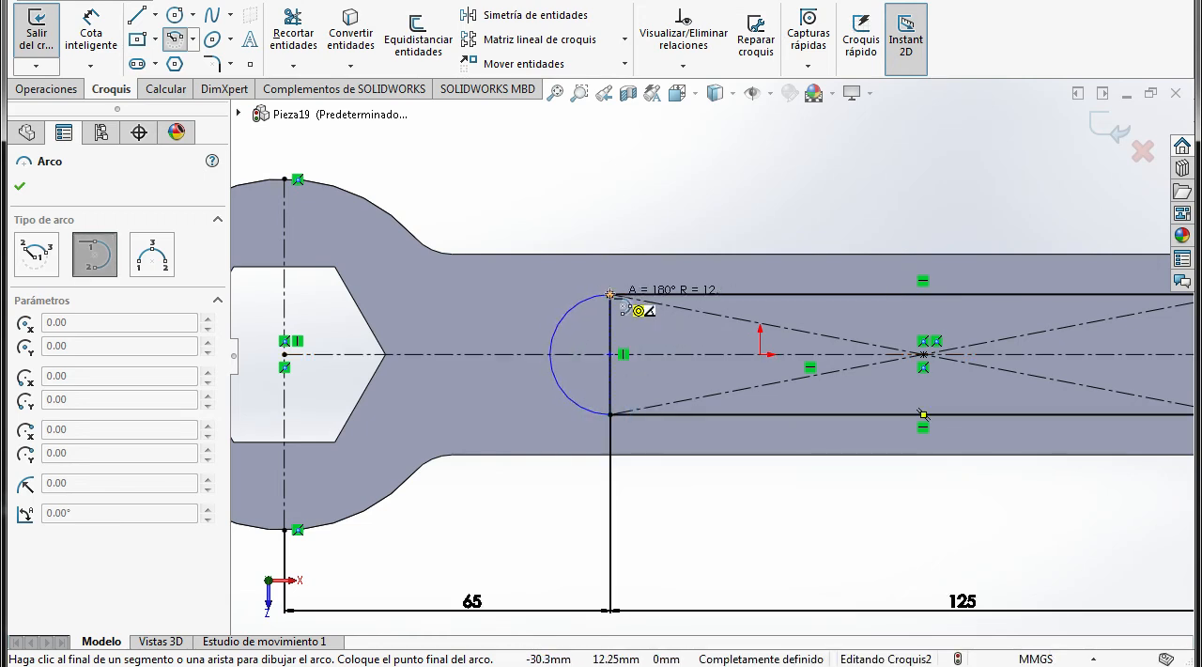
Draw a tangent arc joining the rectangle's two corners at the rounded end of the handle
scroll(699, 355, up, 4)
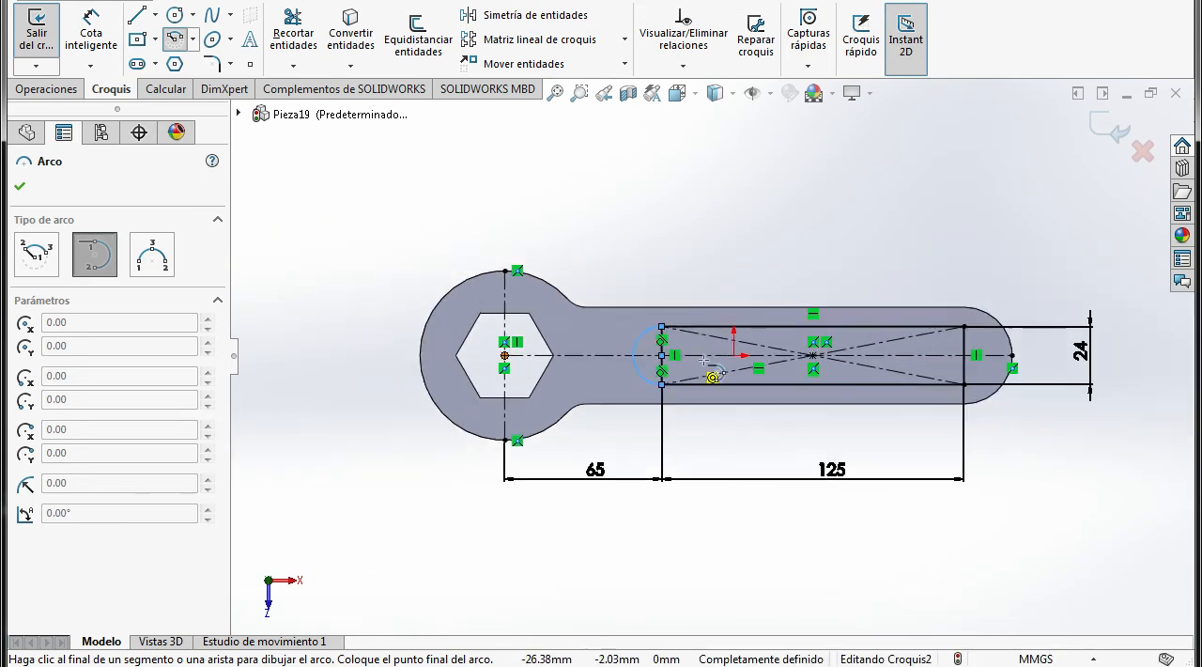
scroll(1004, 348, down, 3)
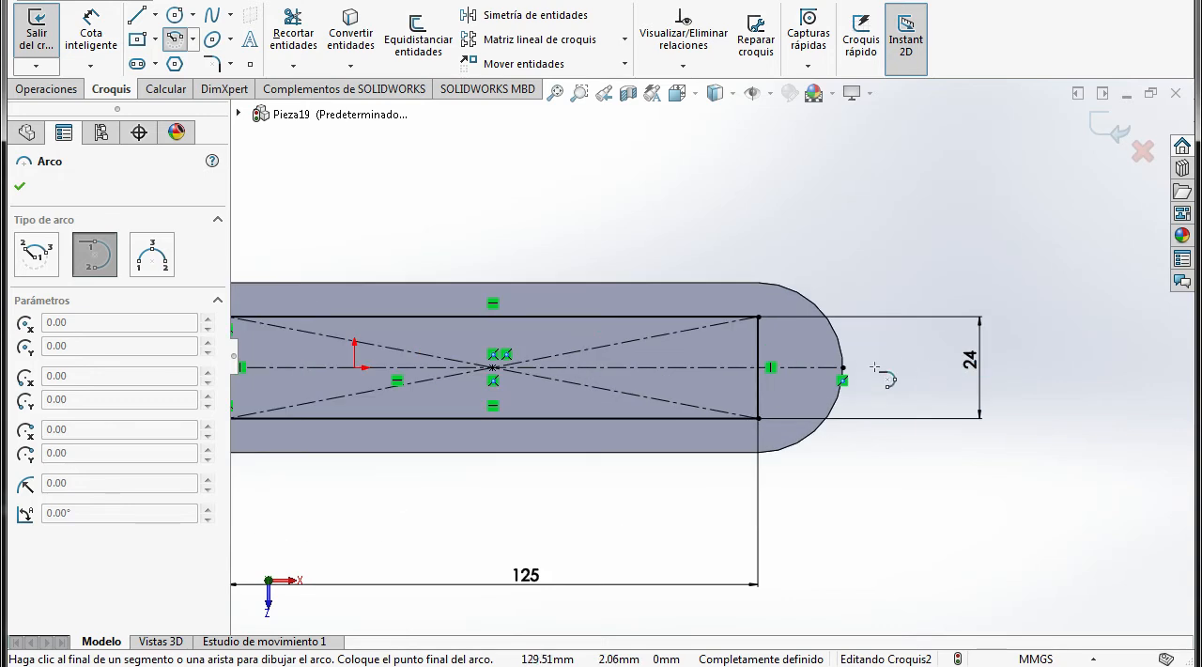
click(758, 317)
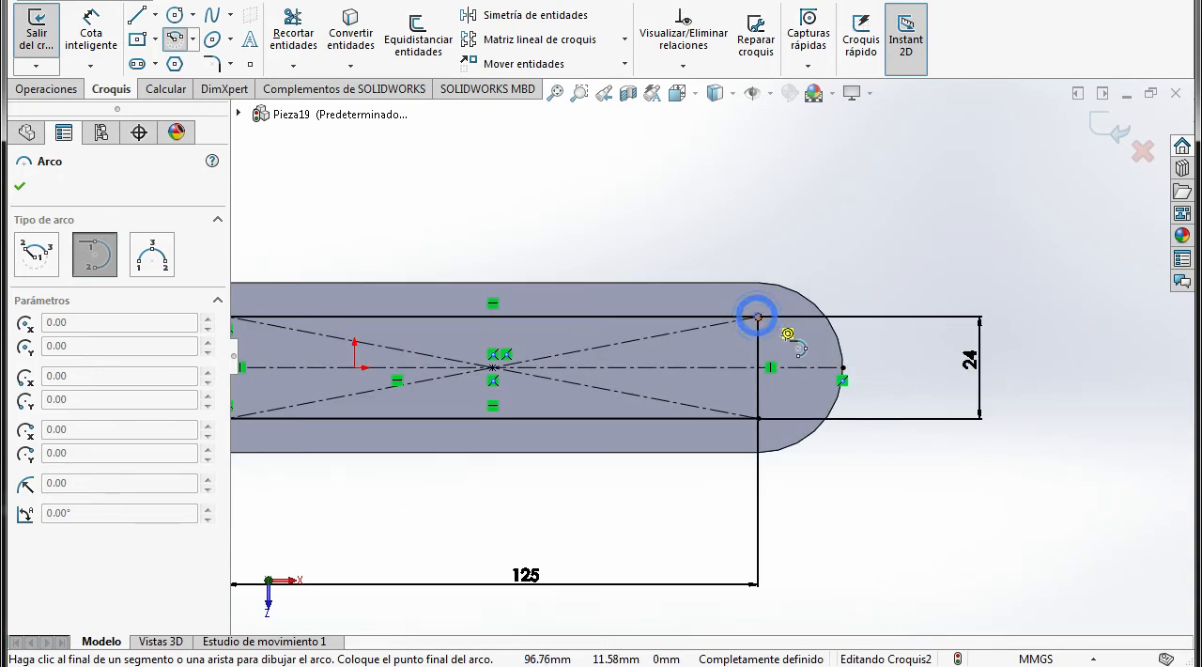
click(758, 418)
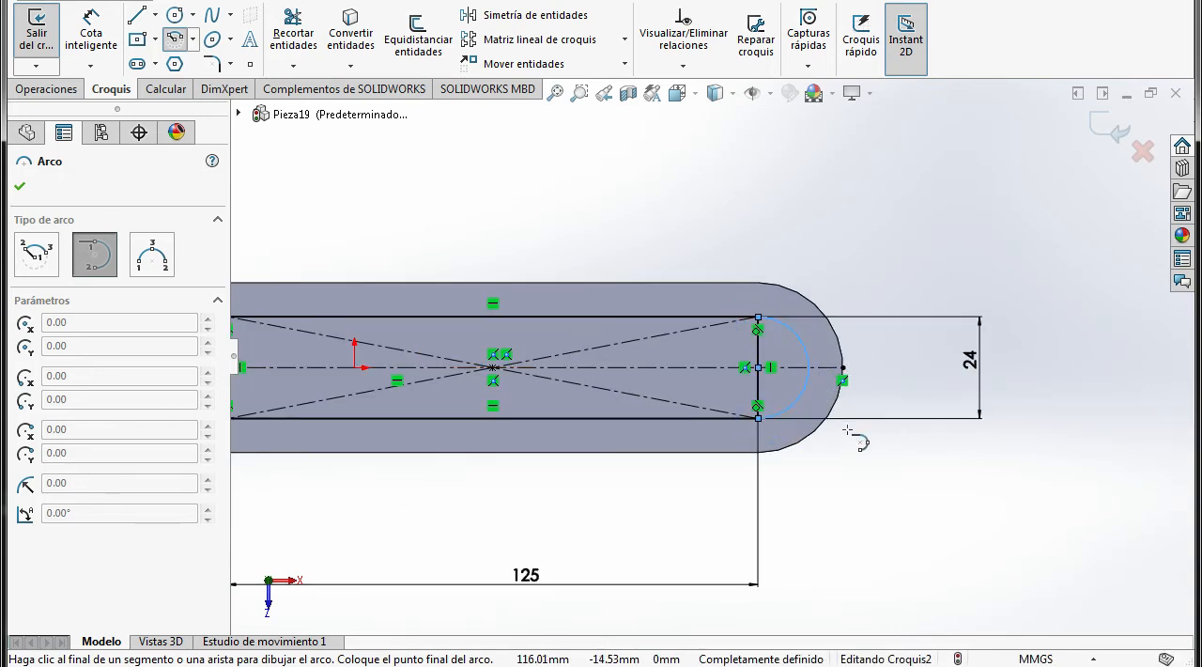
scroll(850, 438, up, 2)
key(Escape)
Convert the rectangle's vertical side nearest the wrench head to construction geometry
scroll(844, 438, up, 3)
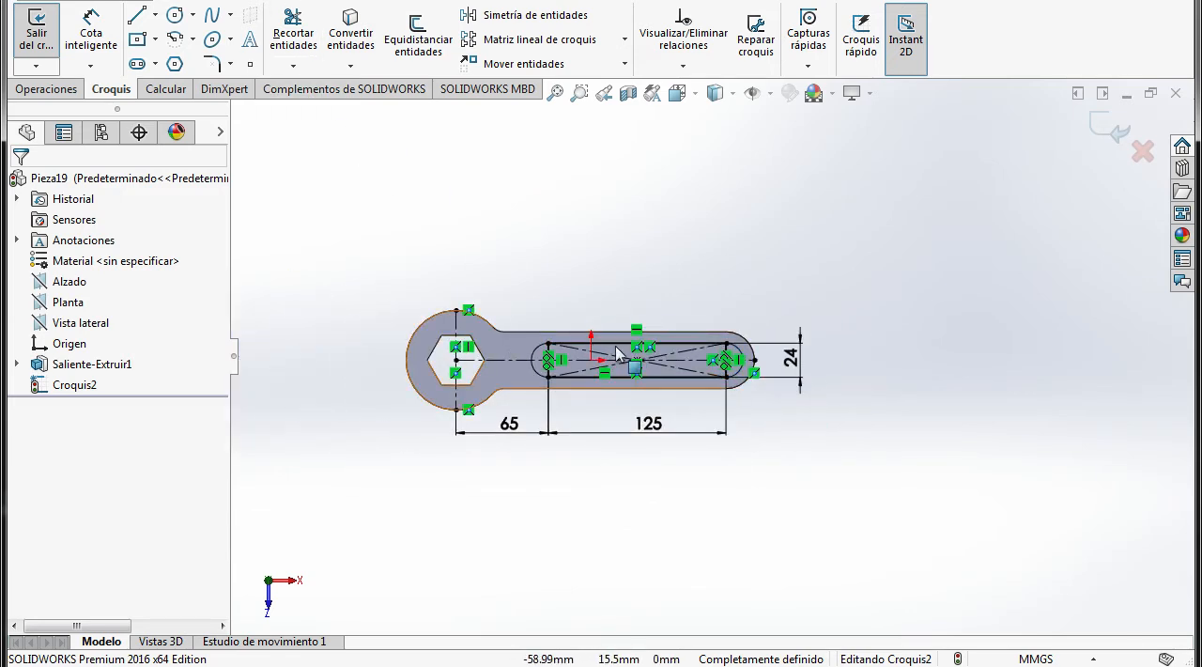
scroll(560, 362, down, 7)
scroll(553, 369, down, 1)
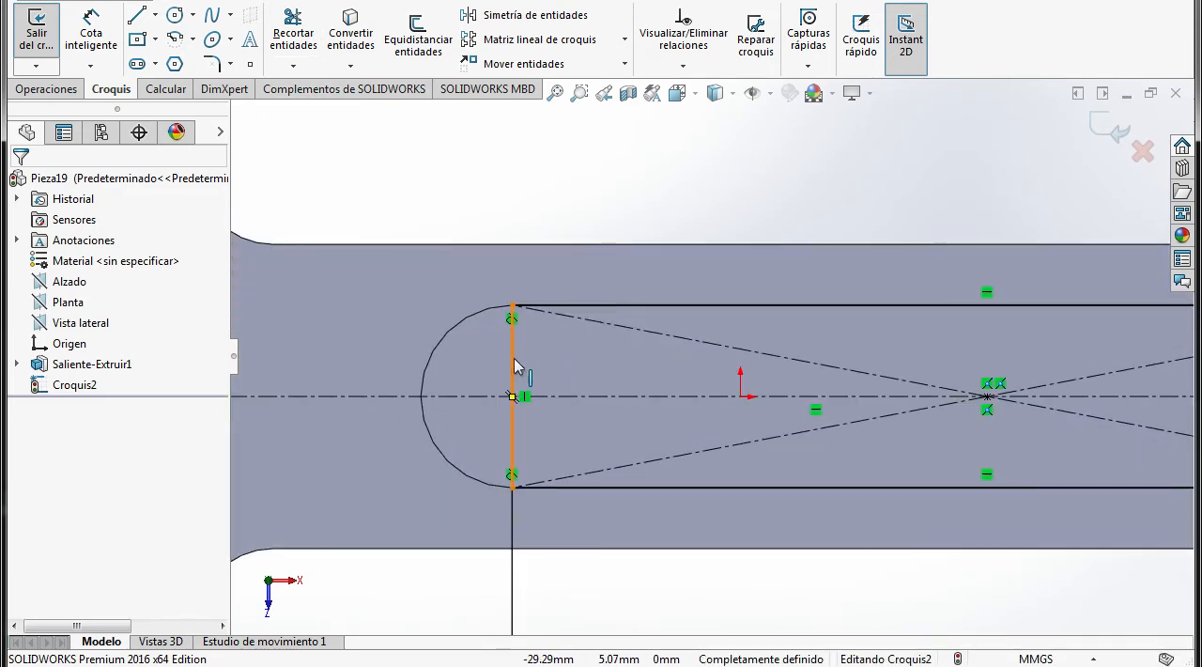
click(513, 360)
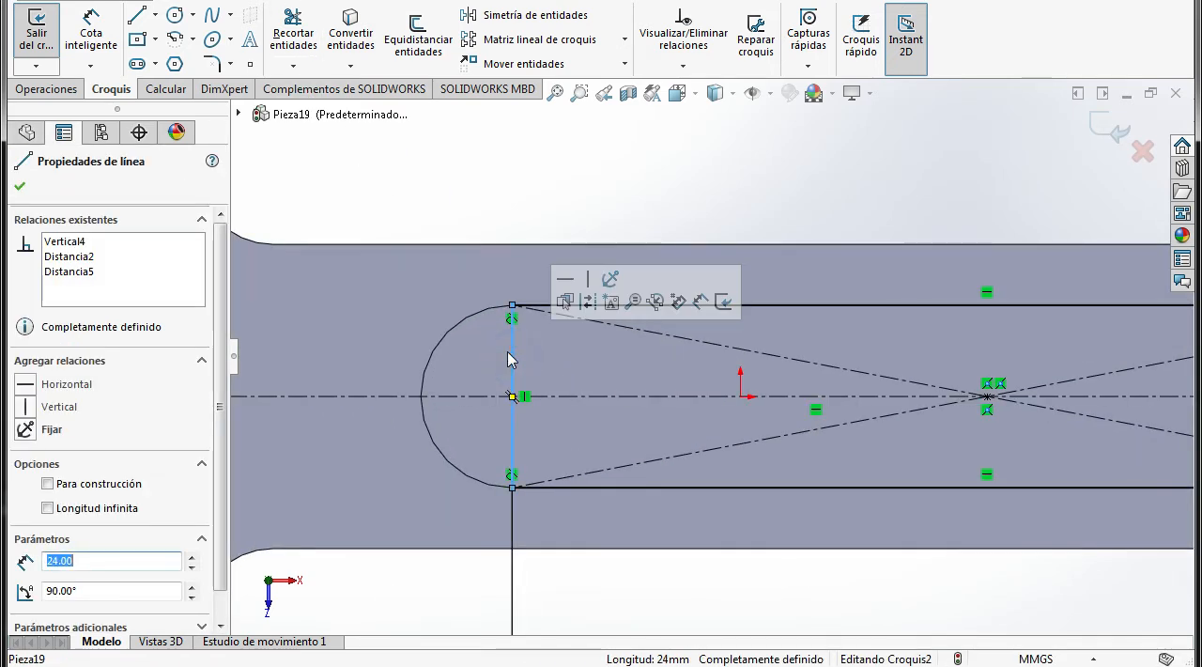
click(47, 485)
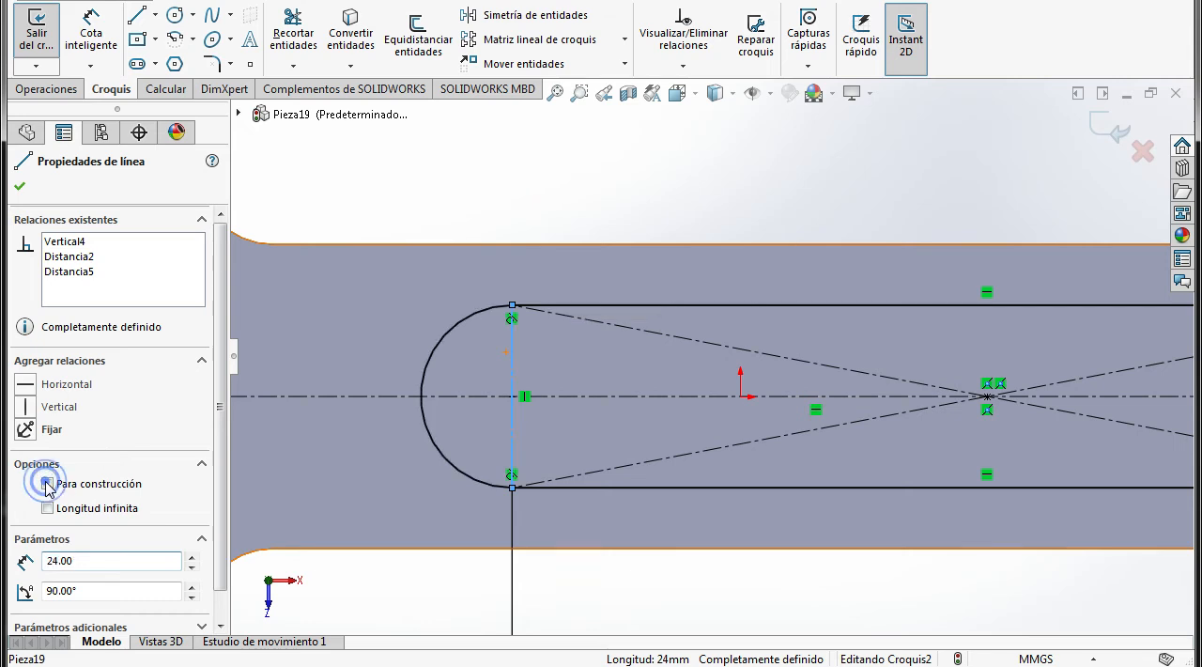
click(604, 224)
Convert the rectangle's vertical side at the rounded handle end to construction geometry
key(f)
scroll(873, 371, down, 5)
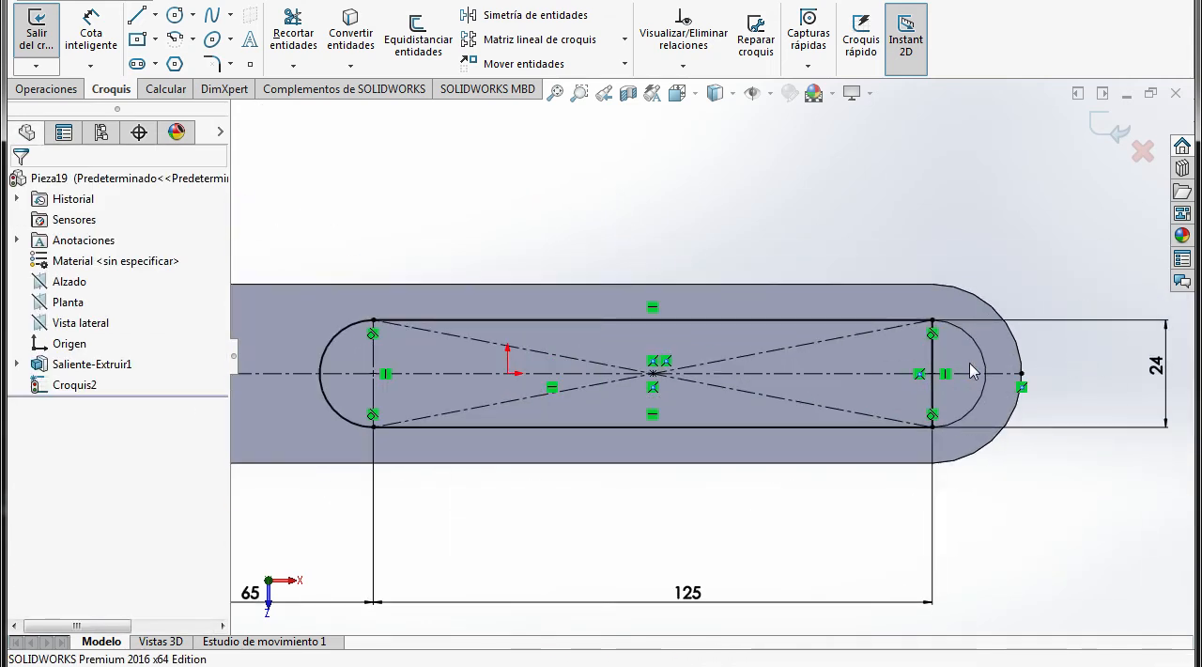
click(857, 346)
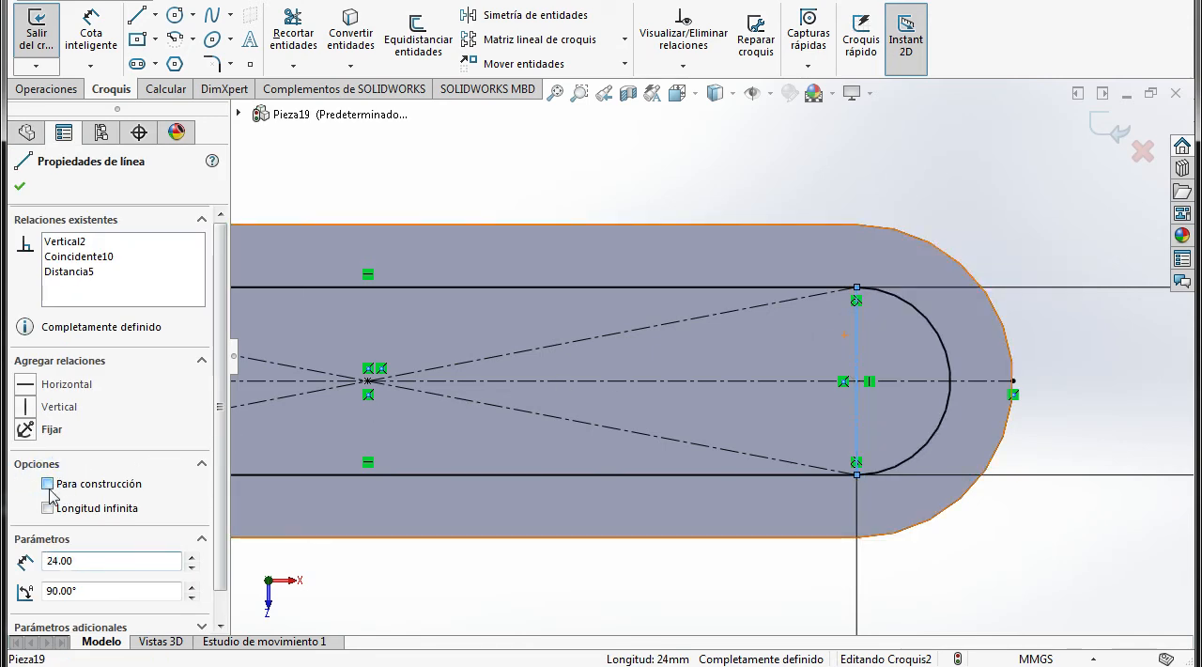
click(531, 182)
Check the handle's cross-section in the PDF drawing and extrude-cut the slot sketch 3 mm deep from the sketch plane
scroll(575, 254, up, 7)
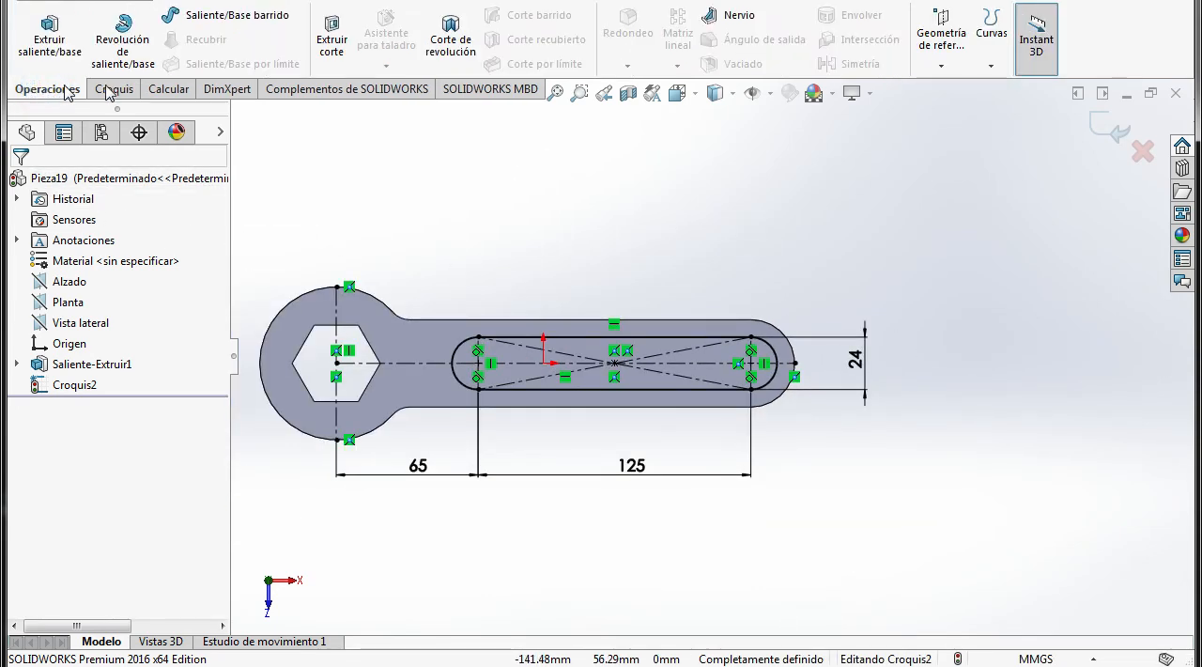
click(334, 55)
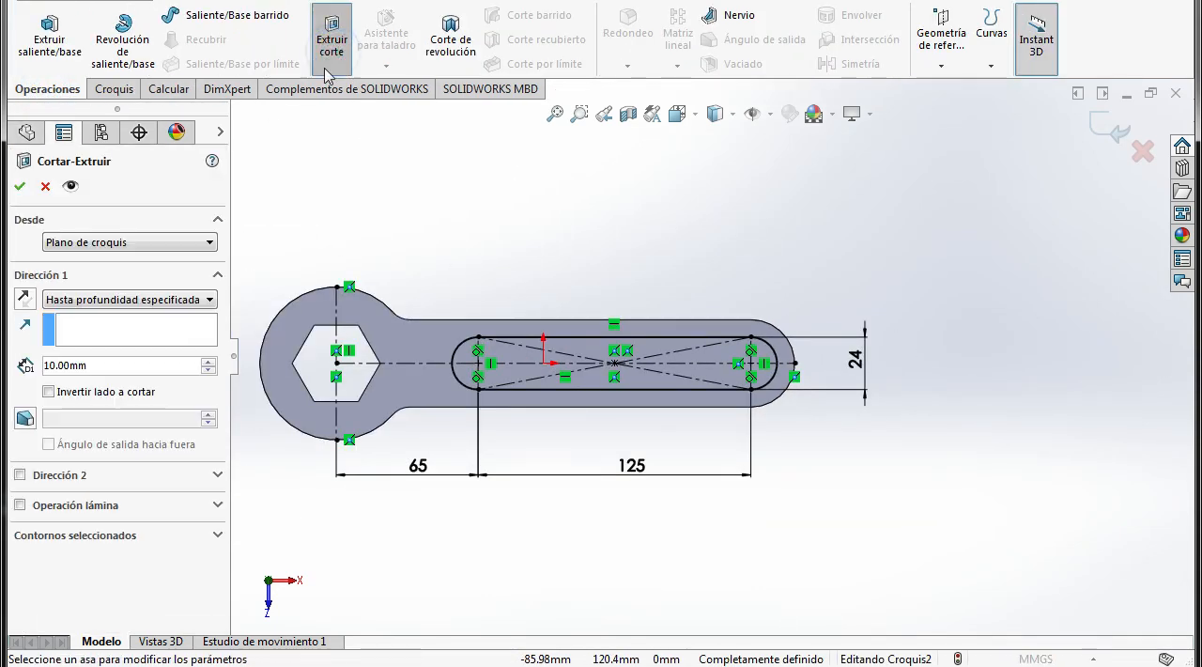
click(694, 110)
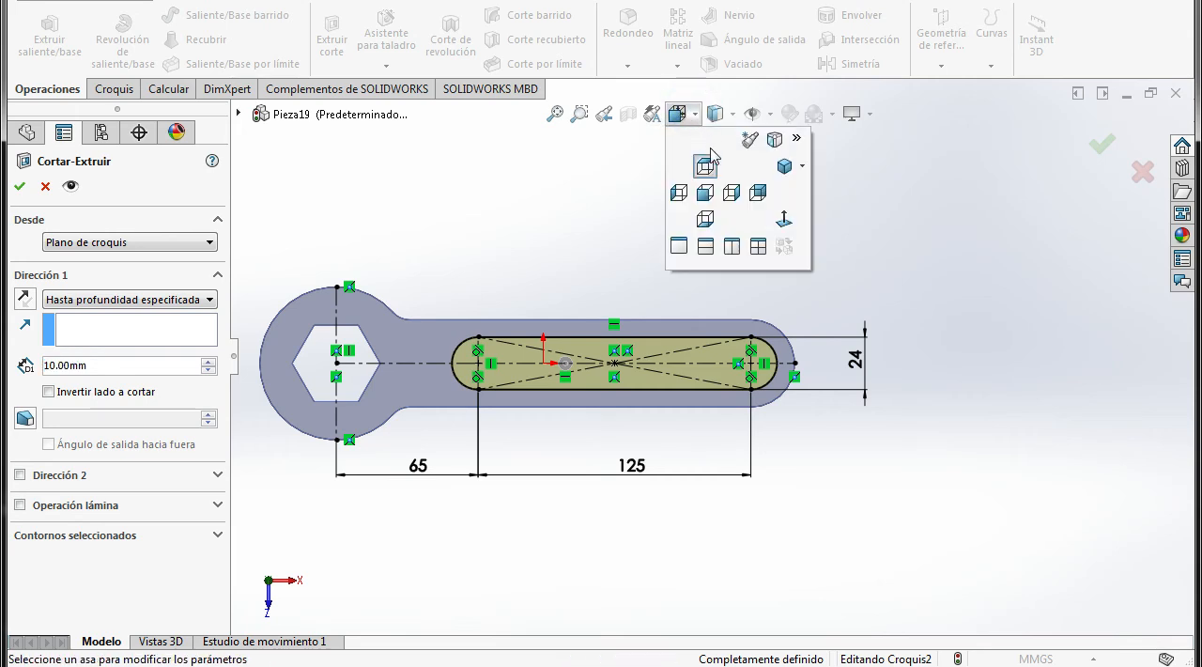
click(784, 168)
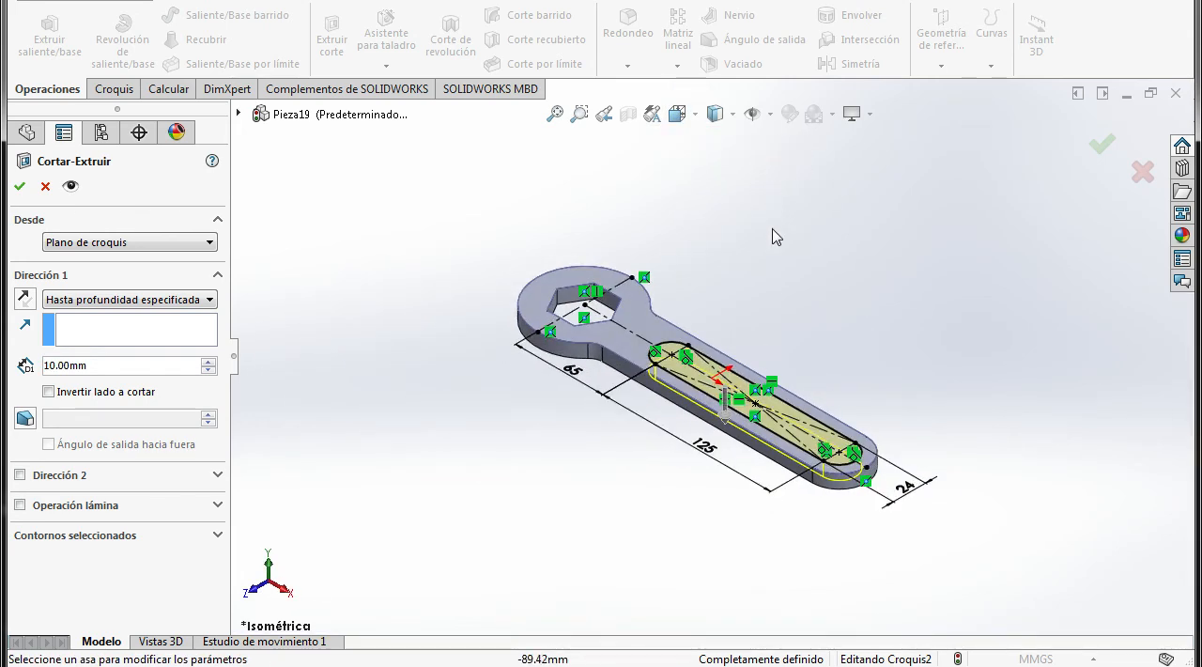
click(680, 114)
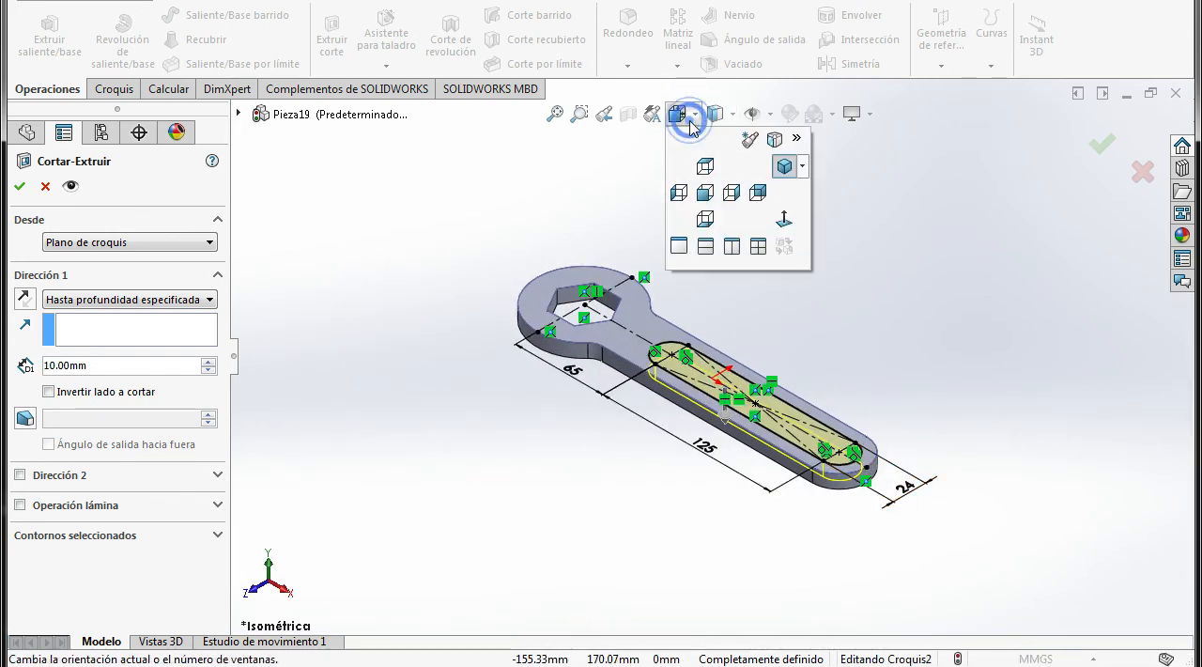
click(706, 194)
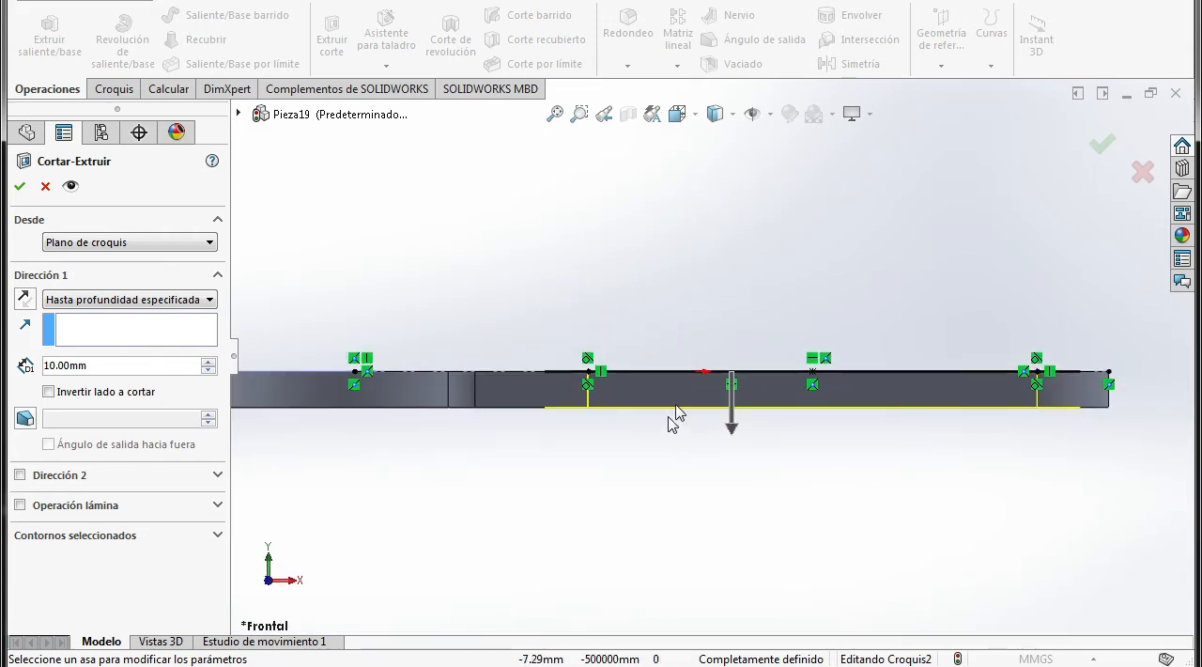
key(alt+Tab)
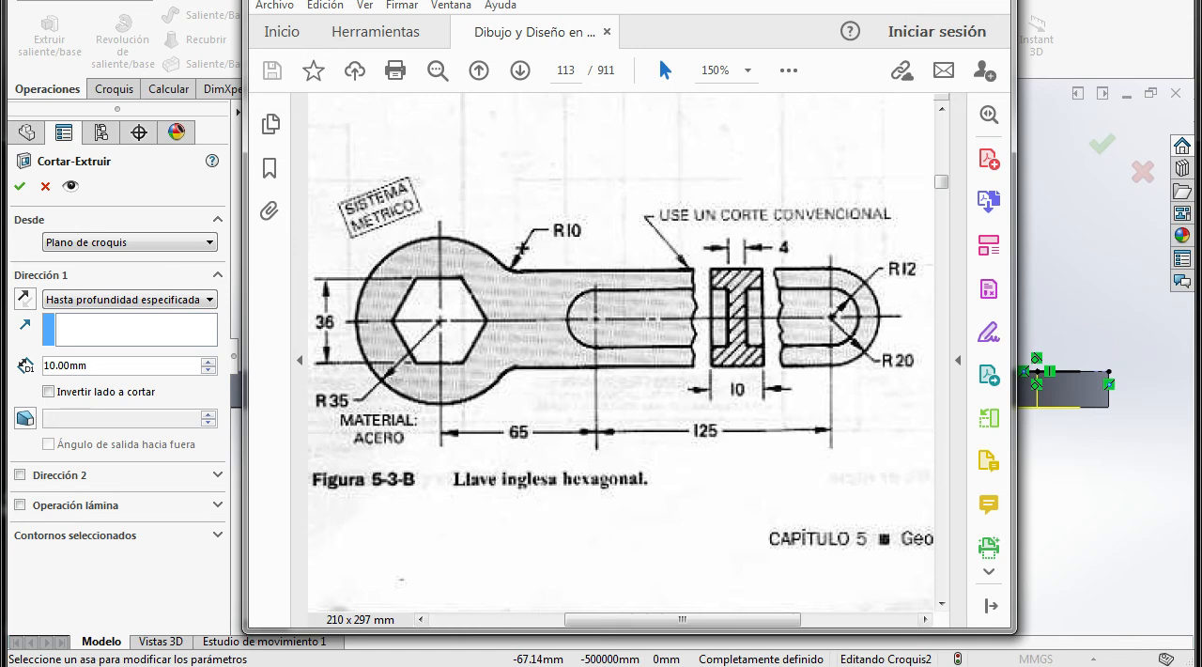
click(492, 666)
click(97, 361)
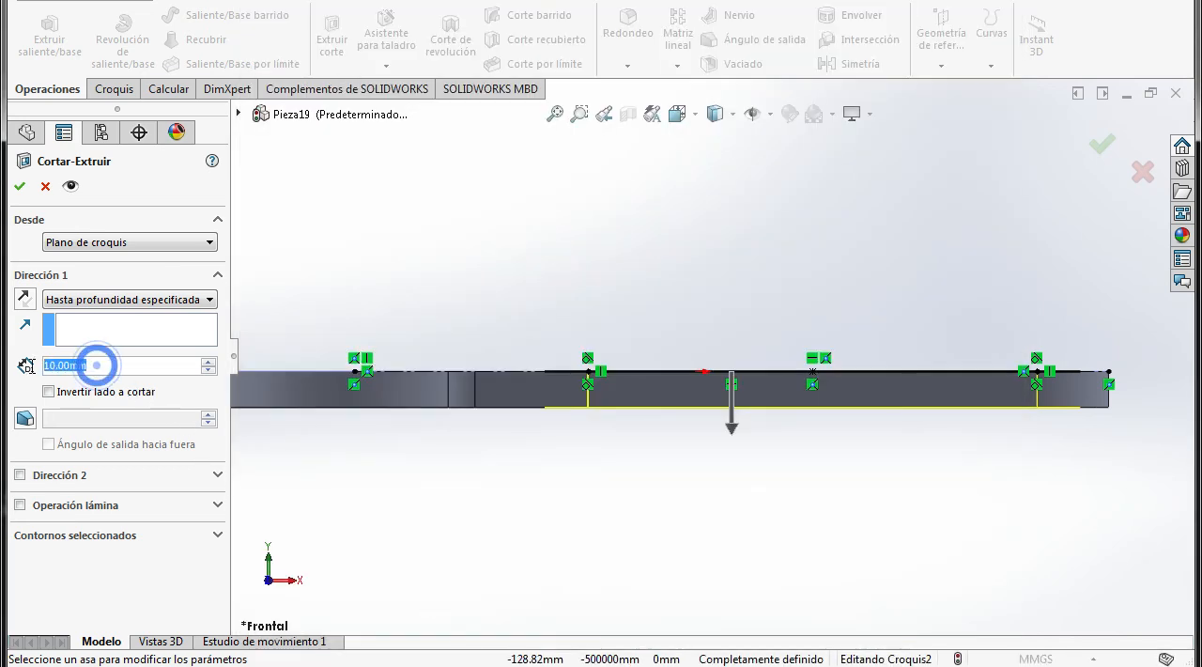
text(3)
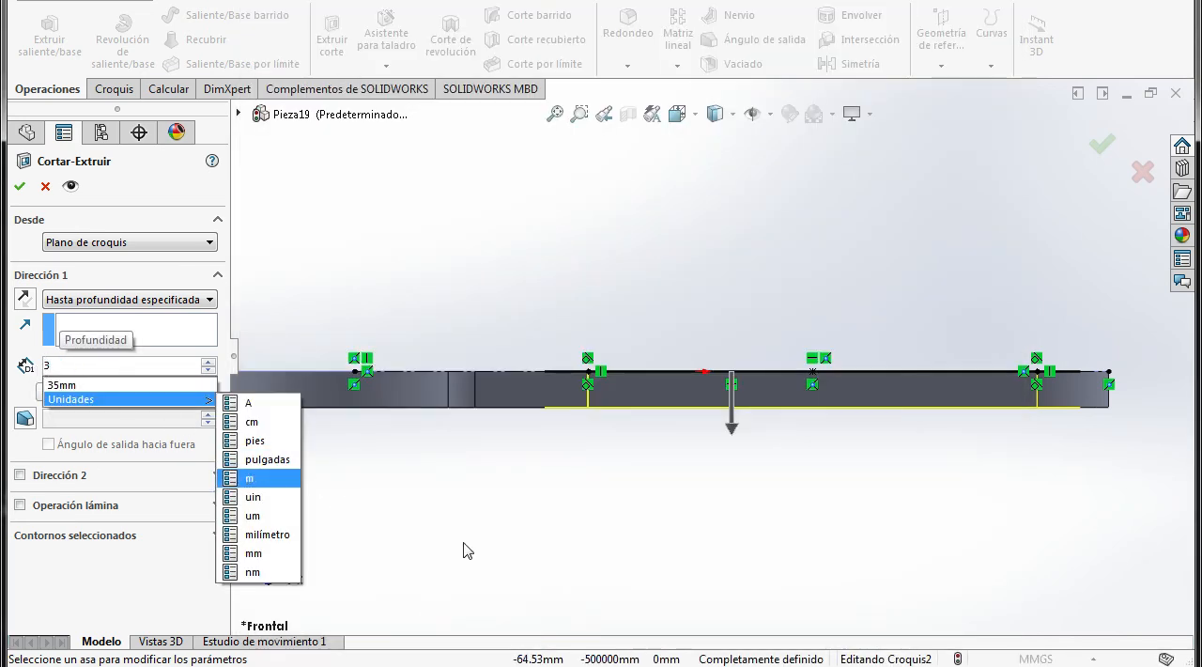
key(Return)
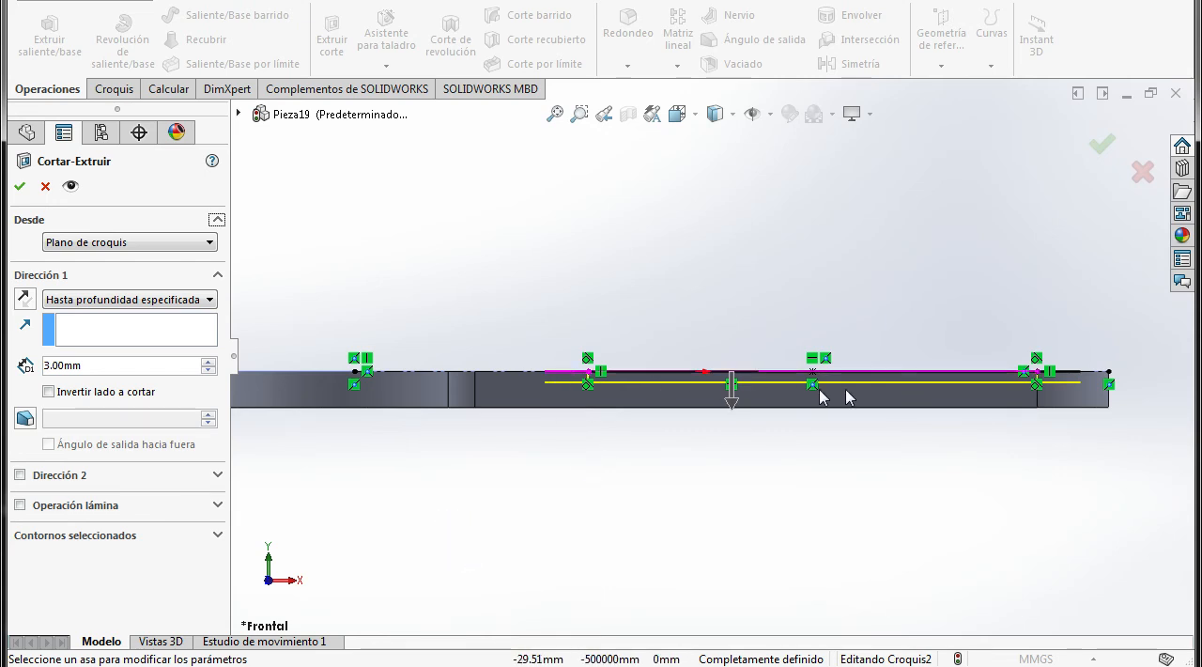
click(20, 186)
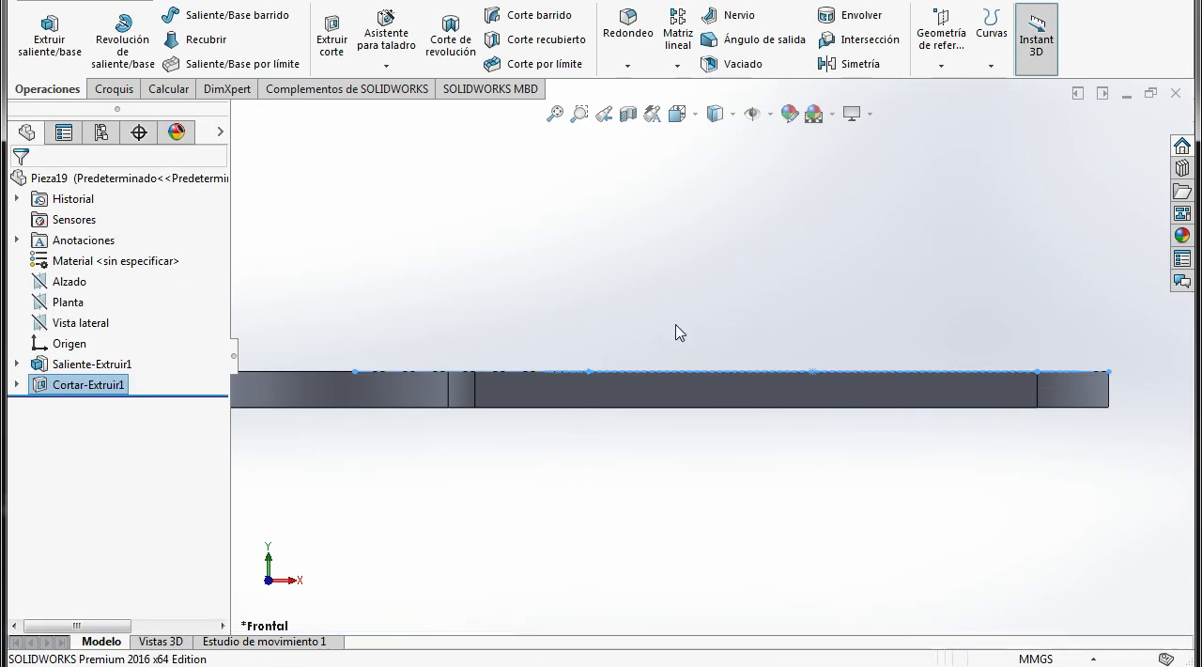
Mirror the slot recess cut about the Planta plane to the opposite face of the handle
middle_drag(668, 324, 626, 477)
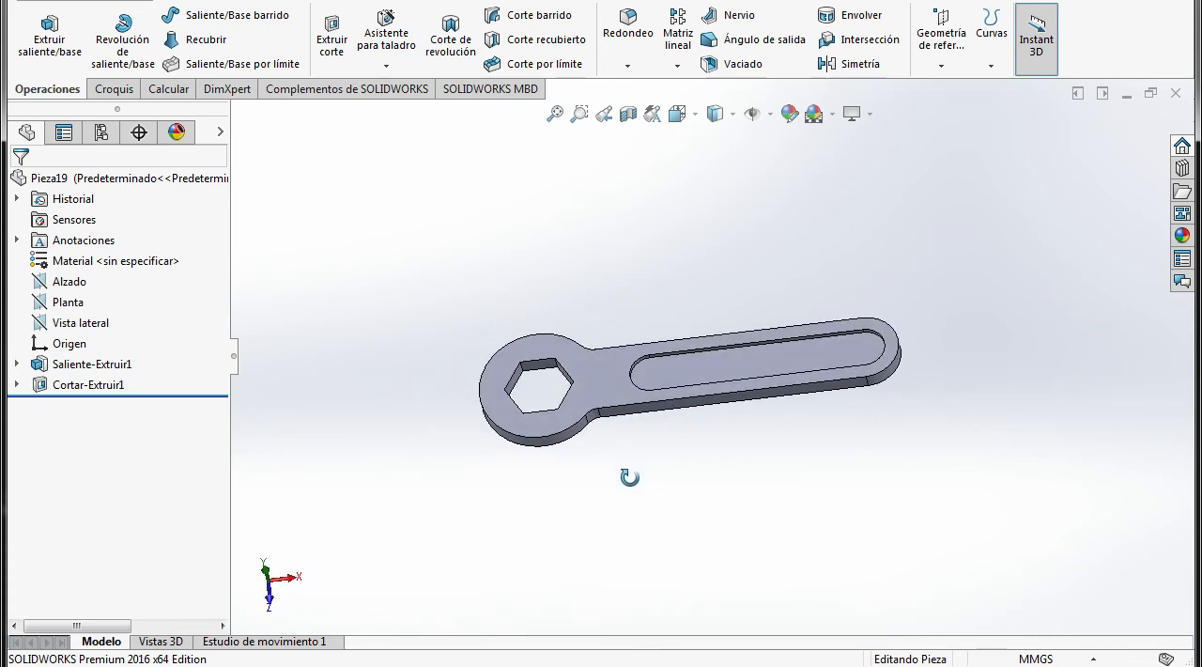
click(851, 68)
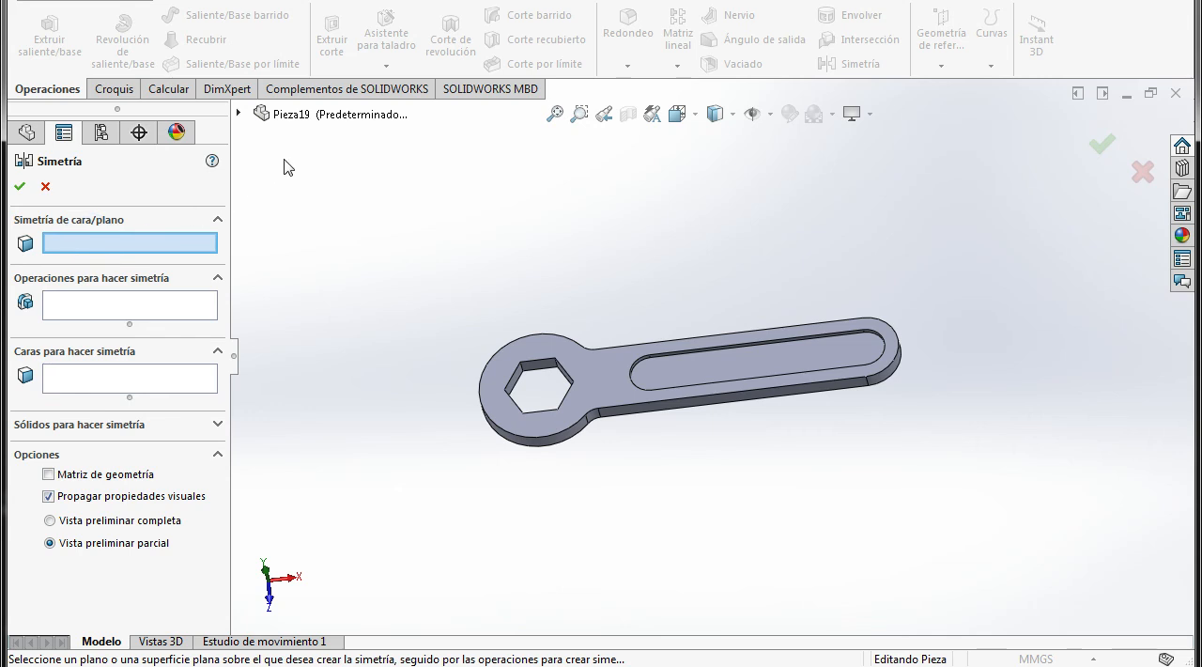
click(680, 113)
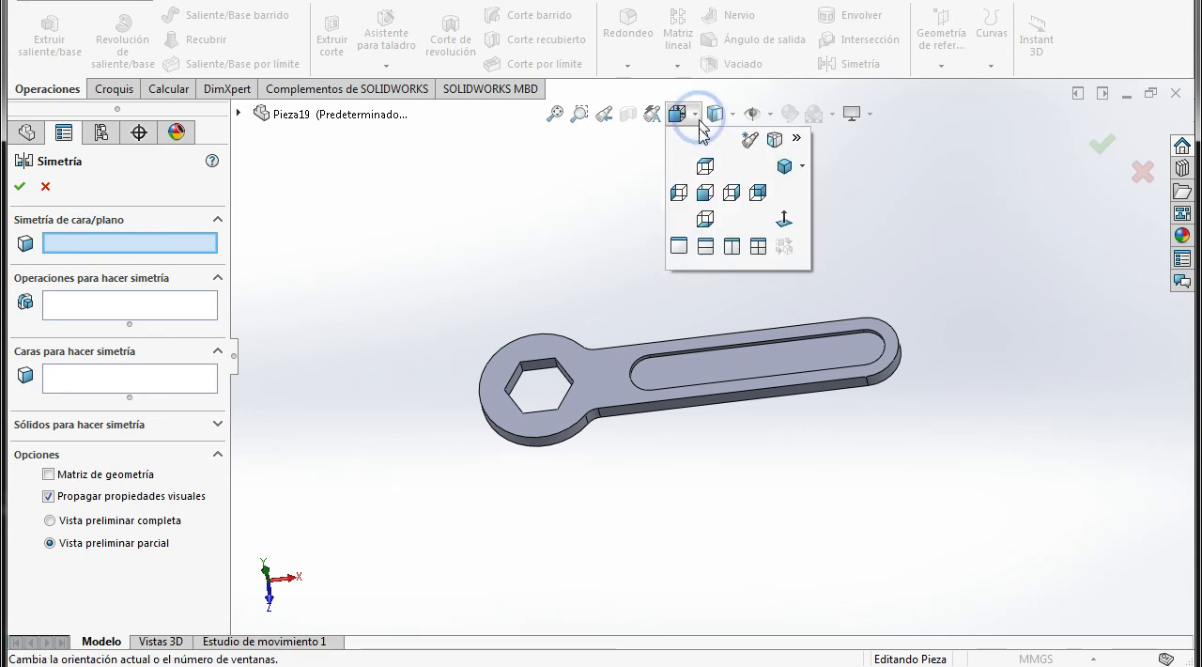
click(704, 192)
click(238, 114)
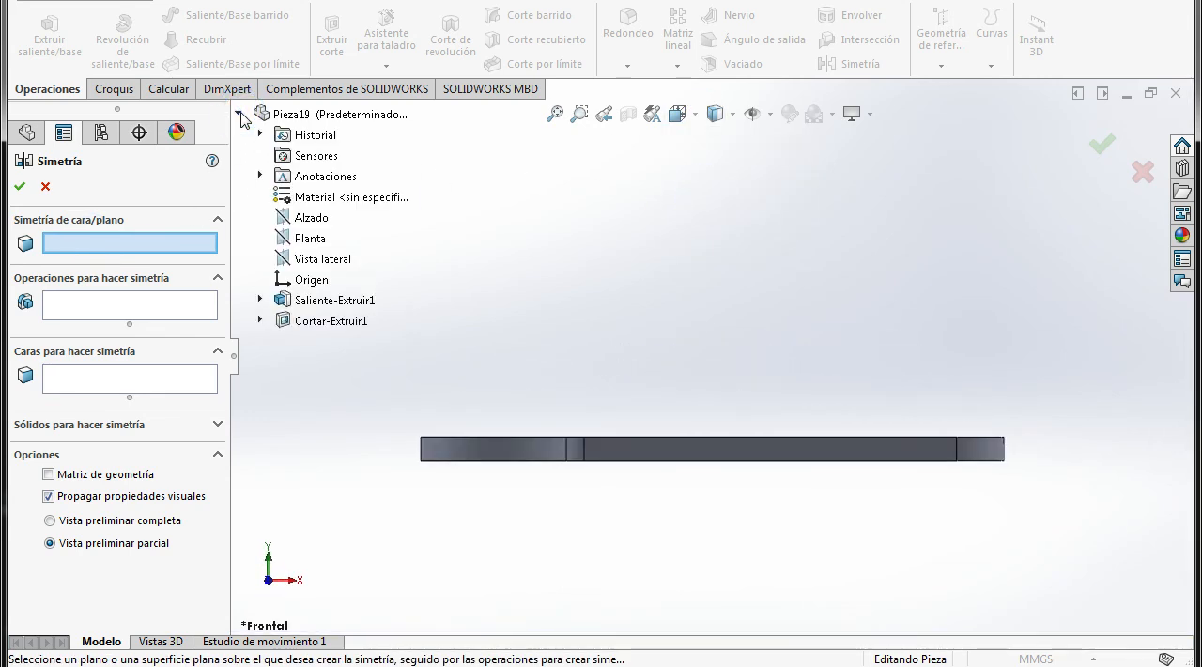
click(310, 240)
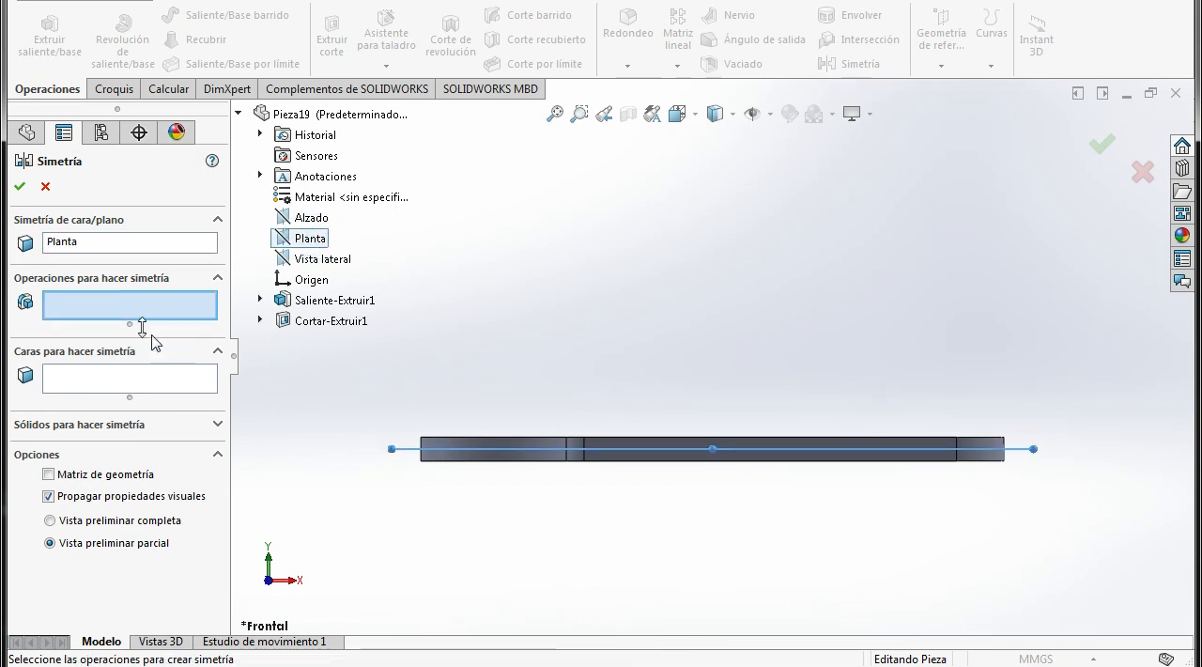
click(59, 313)
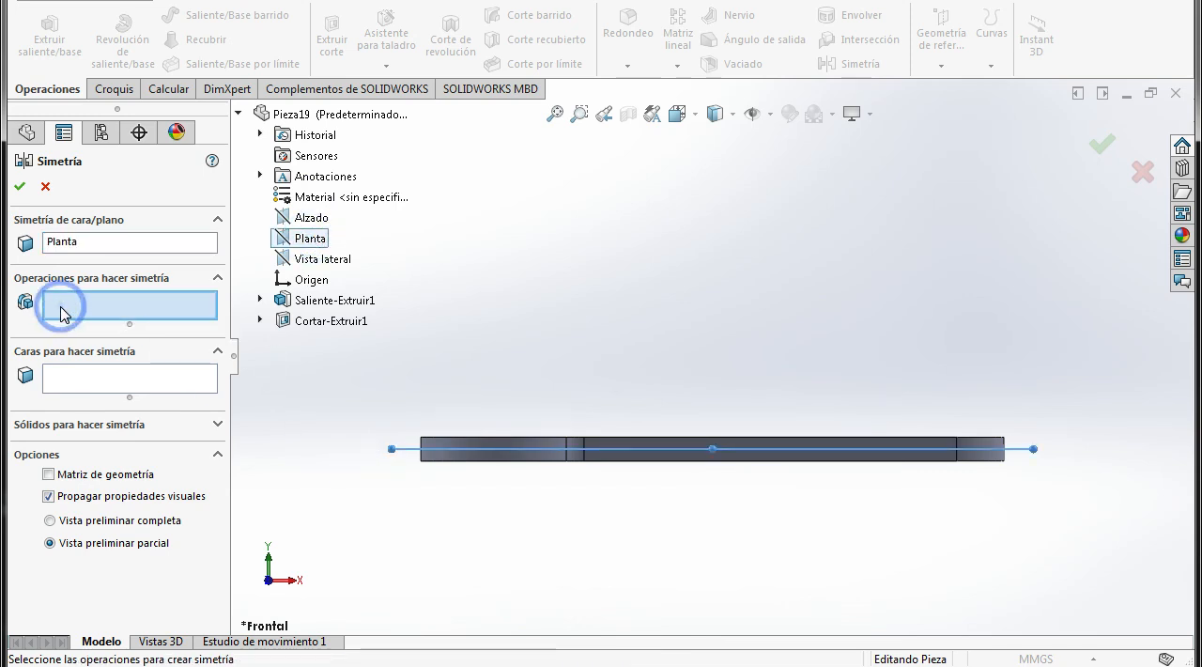
click(321, 323)
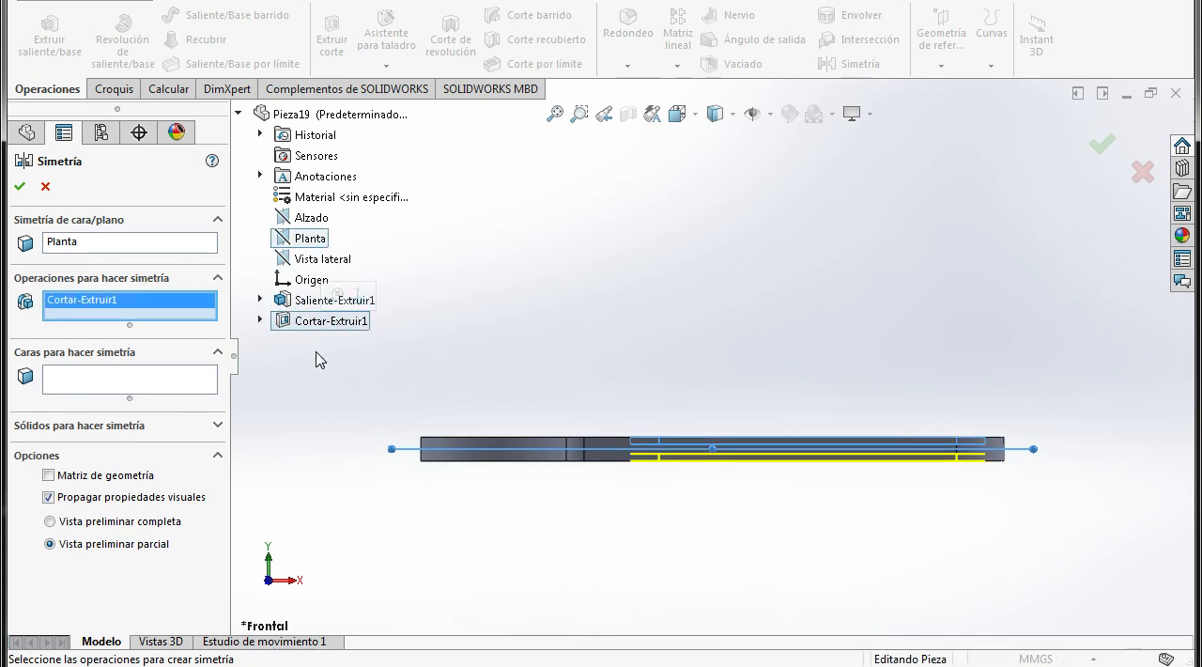
click(20, 188)
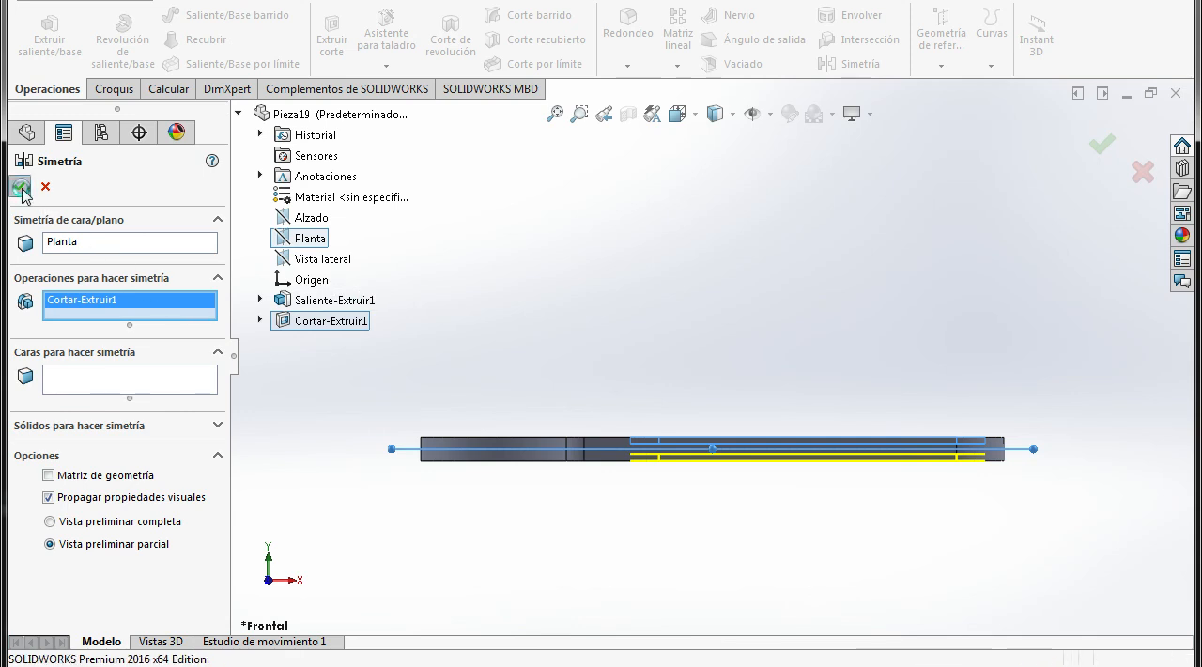
Create a section view of the wrench through the Vista lateral plane, cutting across the handle recesses
middle_drag(670, 342, 629, 465)
click(628, 113)
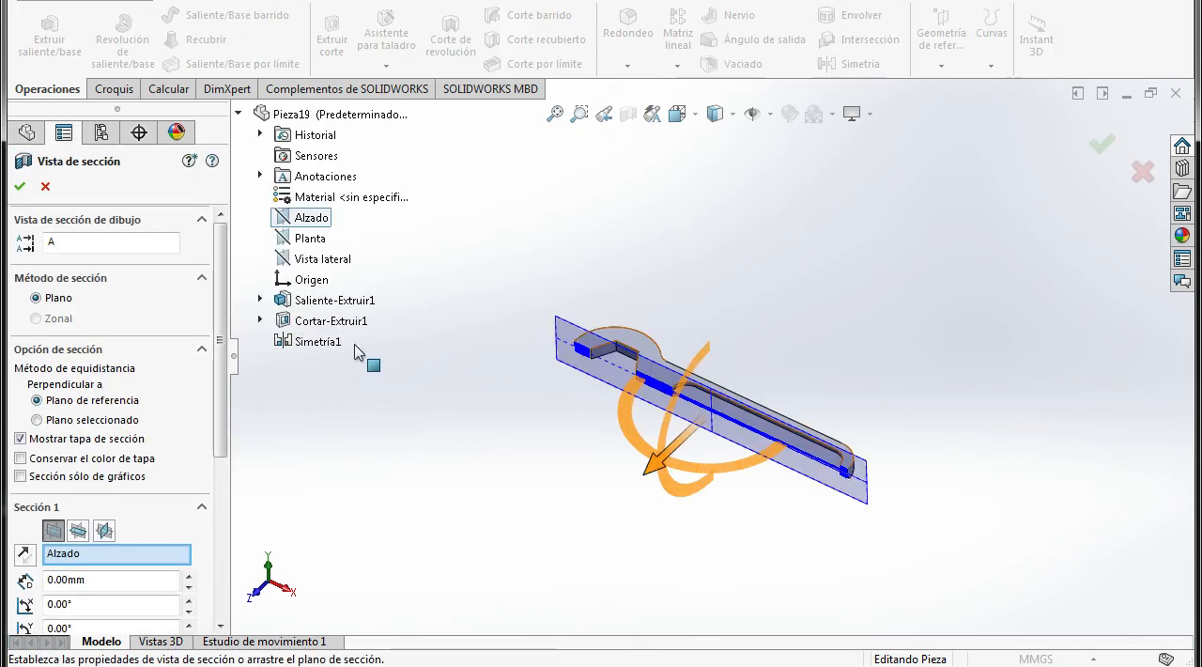
click(311, 260)
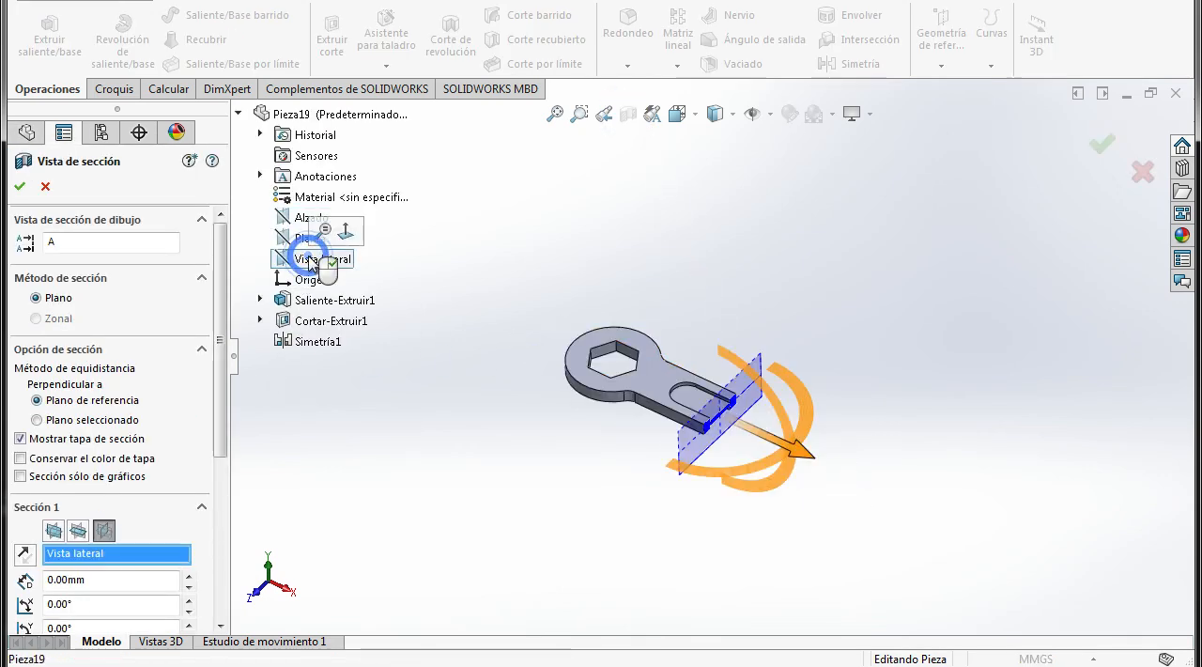
scroll(751, 413, down, 4)
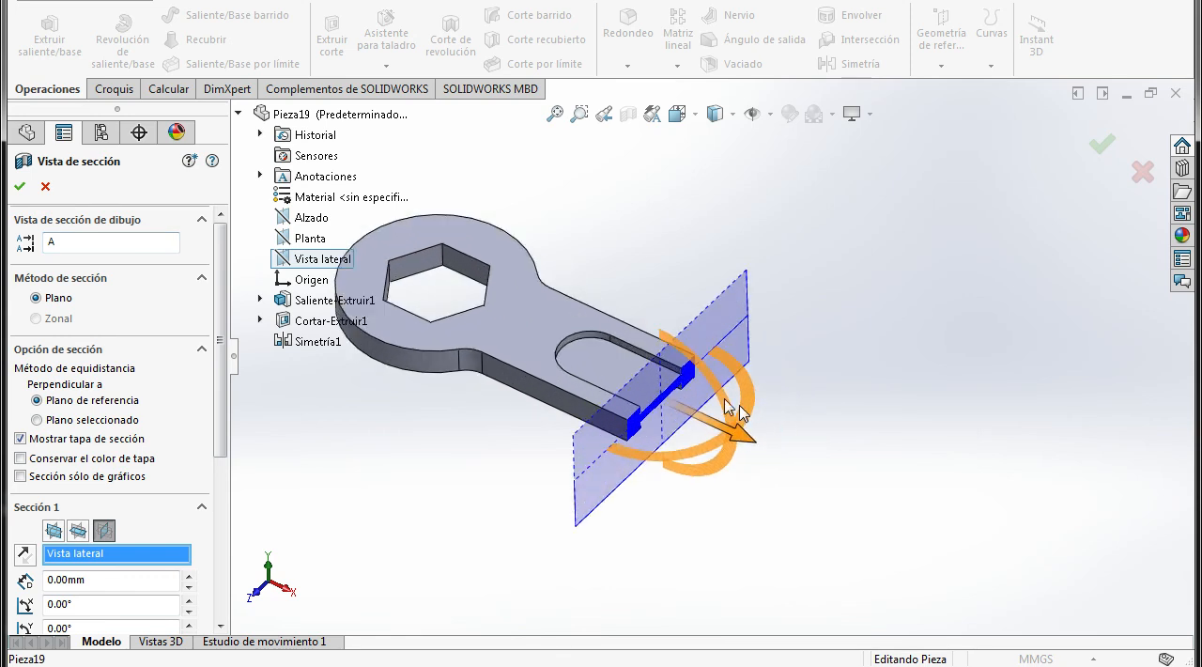
scroll(665, 395, down, 3)
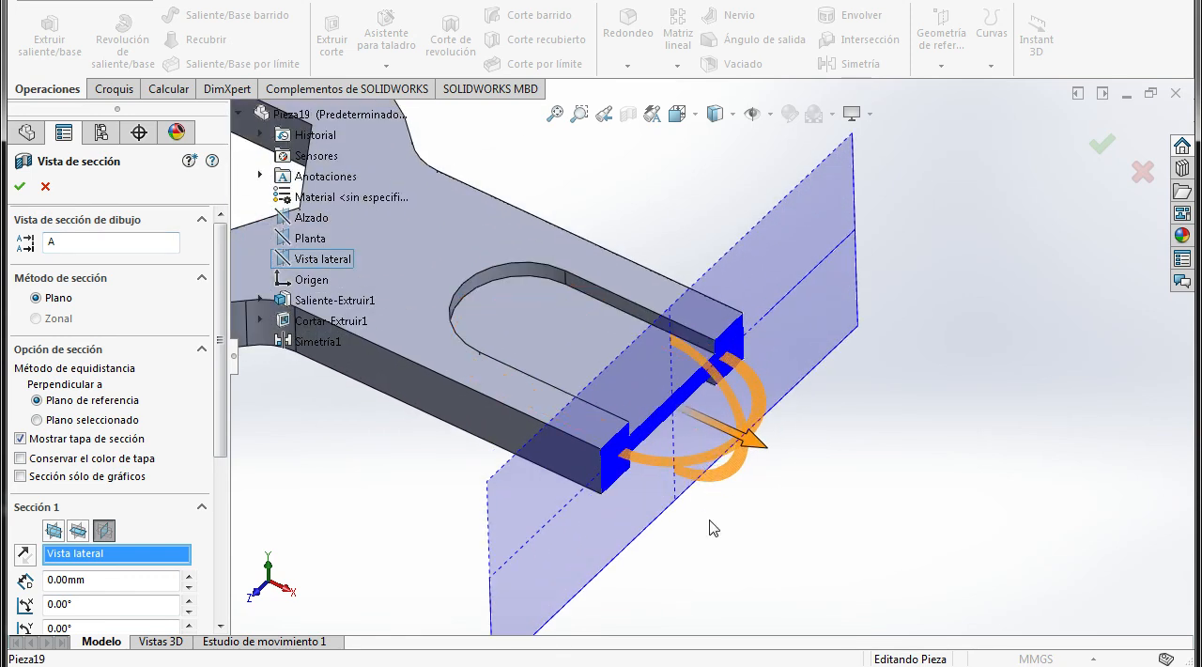
scroll(705, 498, down, 1)
middle_drag(702, 484, 662, 453)
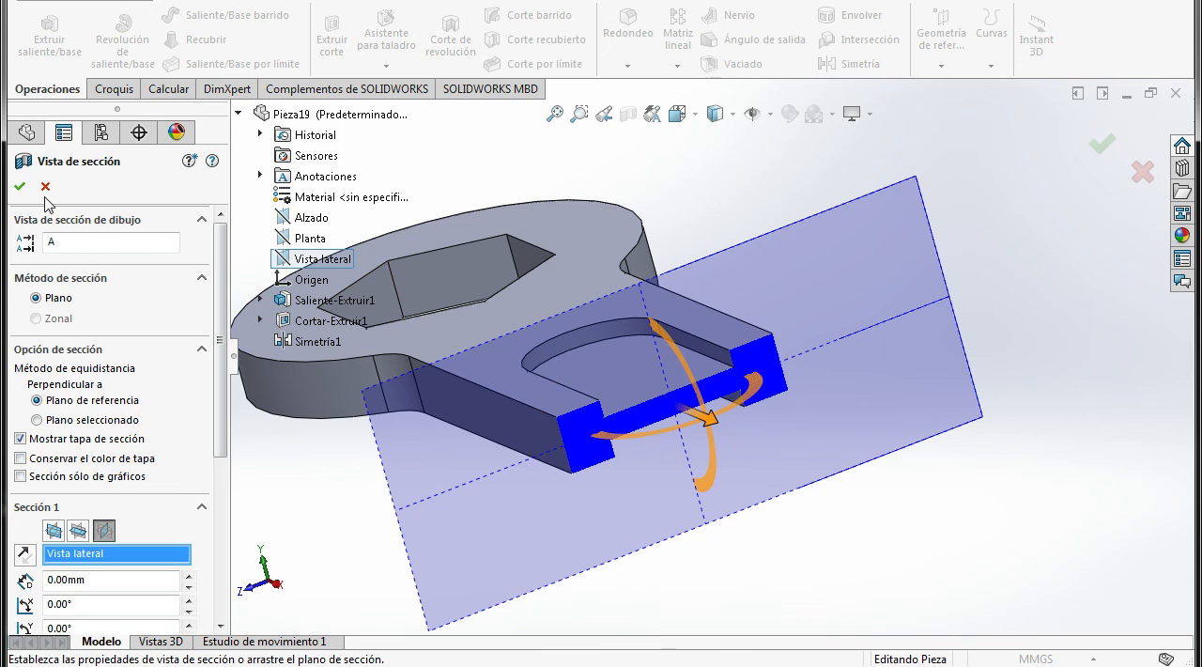
click(17, 188)
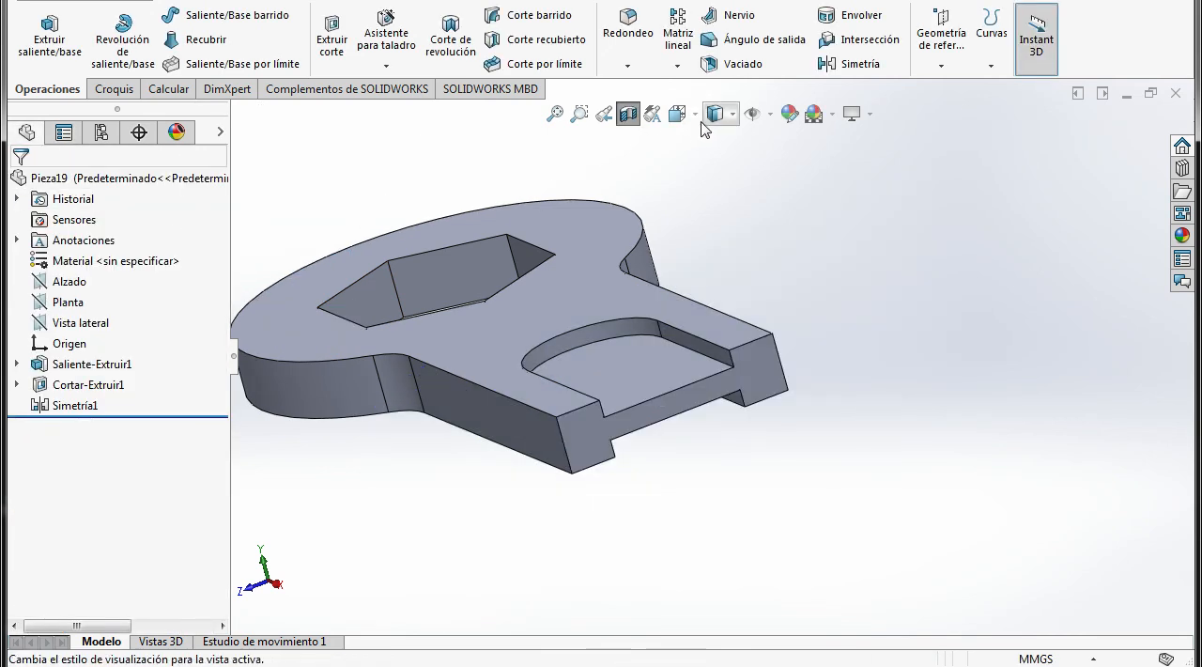
Examine the handle's cut profile in the right view, and turn off the section view
click(677, 114)
click(730, 192)
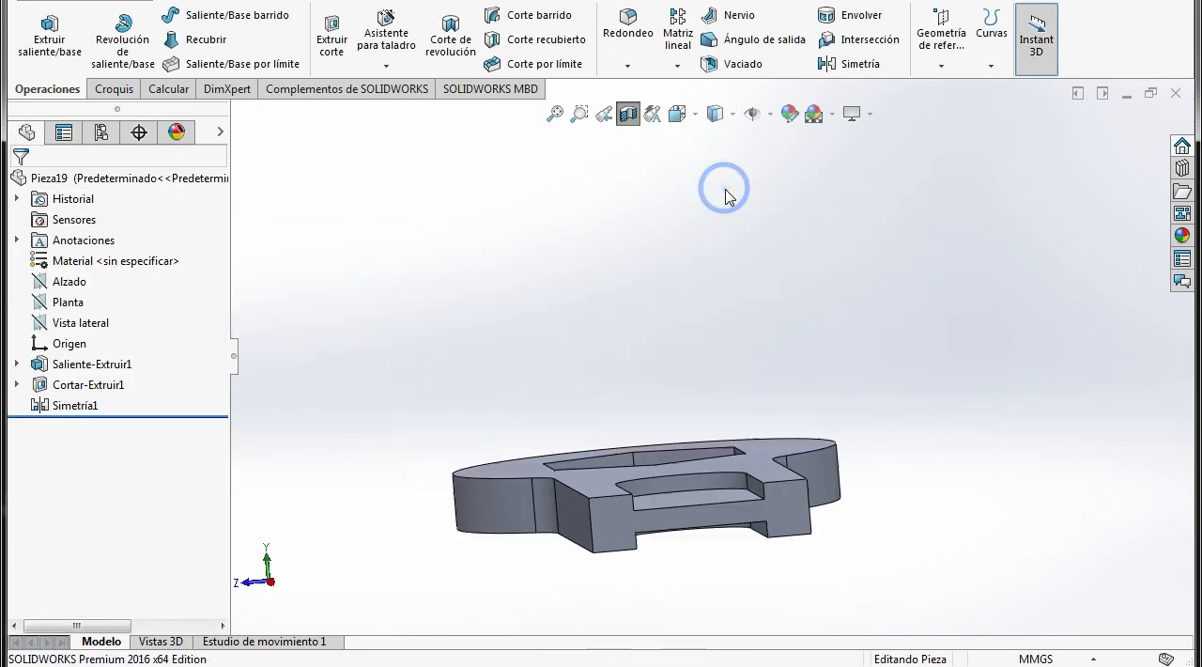
click(793, 516)
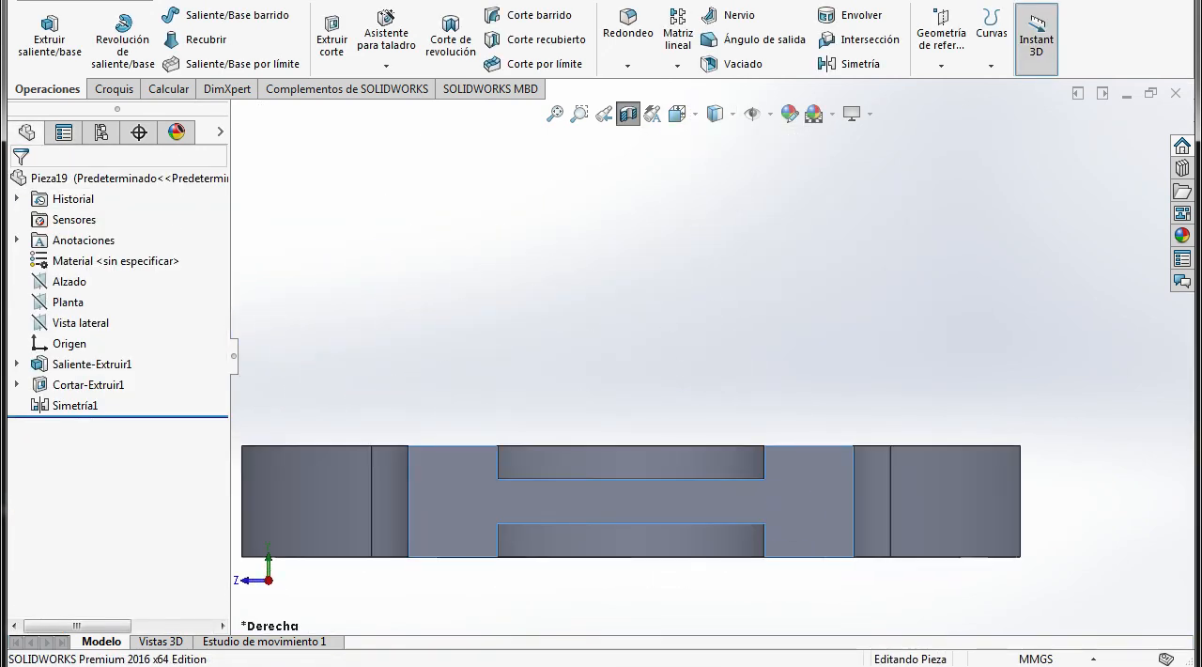
scroll(785, 484, down, 1)
scroll(676, 468, up, 3)
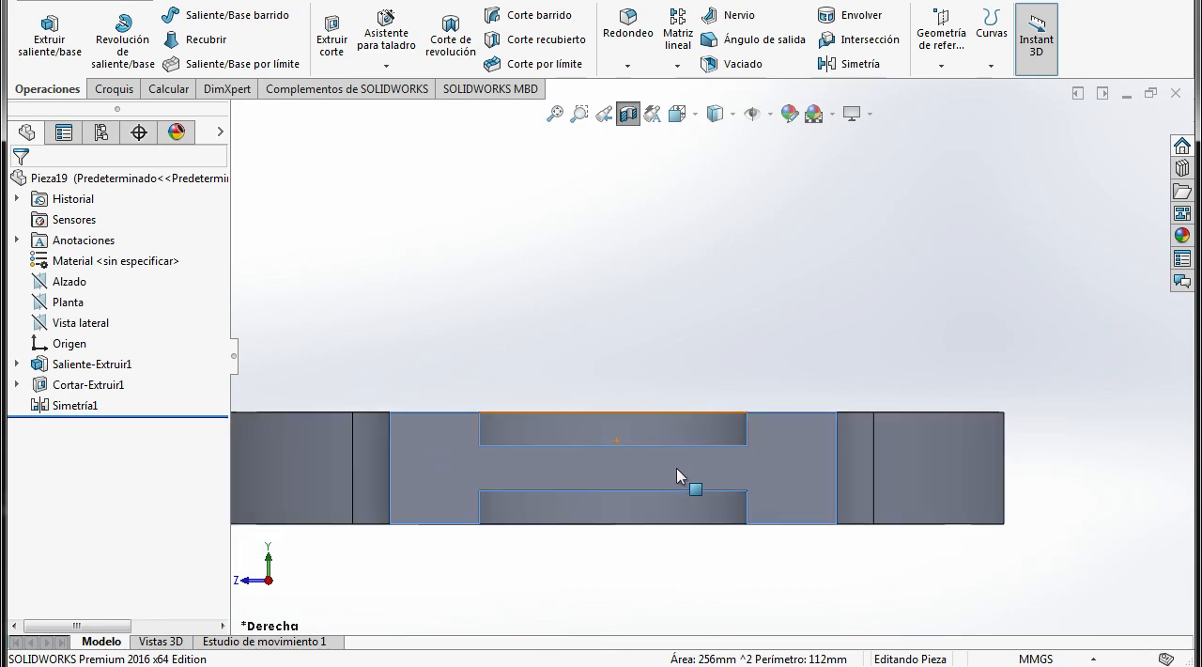
middle_drag(695, 484, 749, 508)
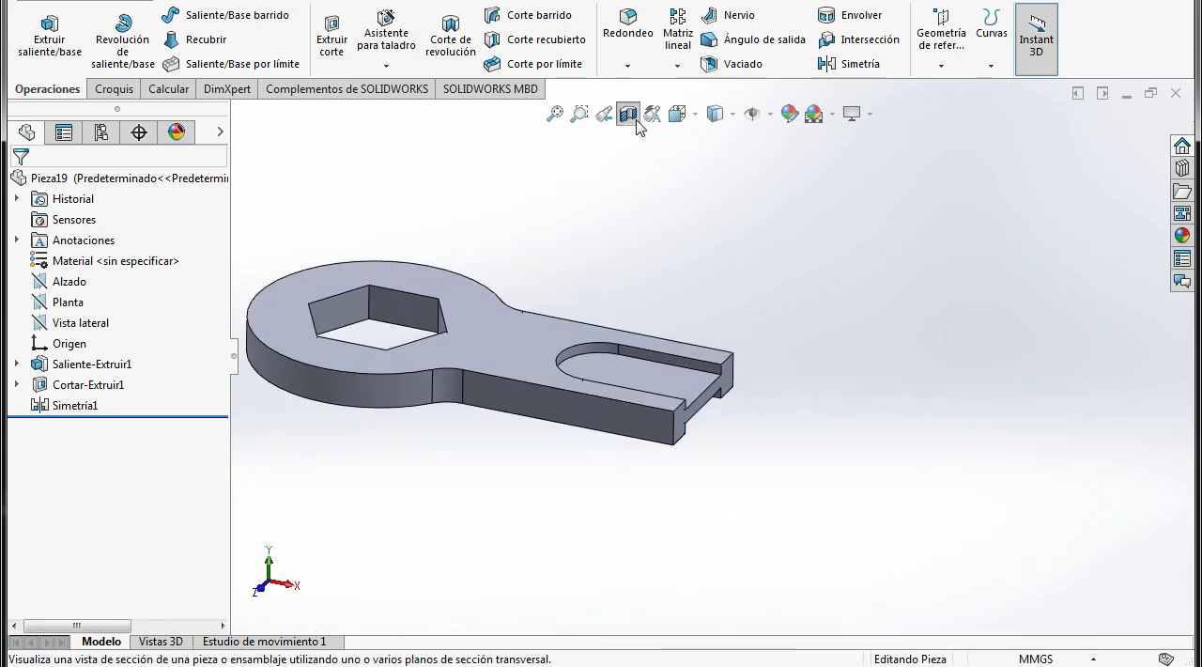
click(628, 114)
Compare the wrench with the PDF drawing and save the part in Documents as "llave inglesa hexagonal"
click(476, 592)
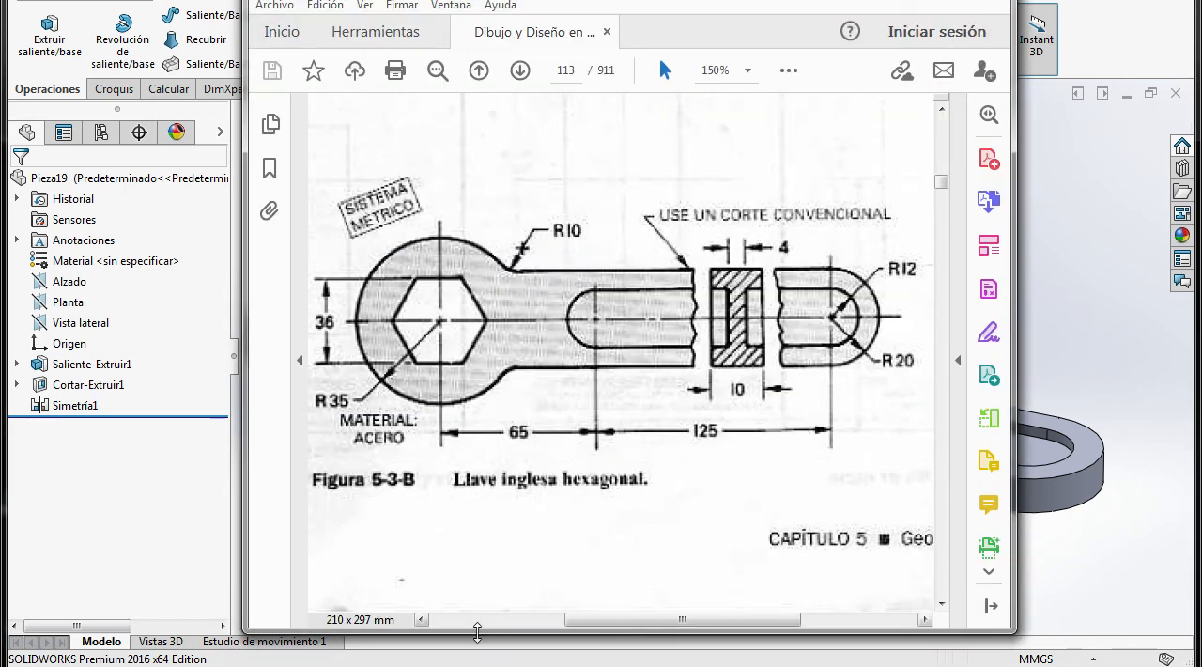
click(479, 665)
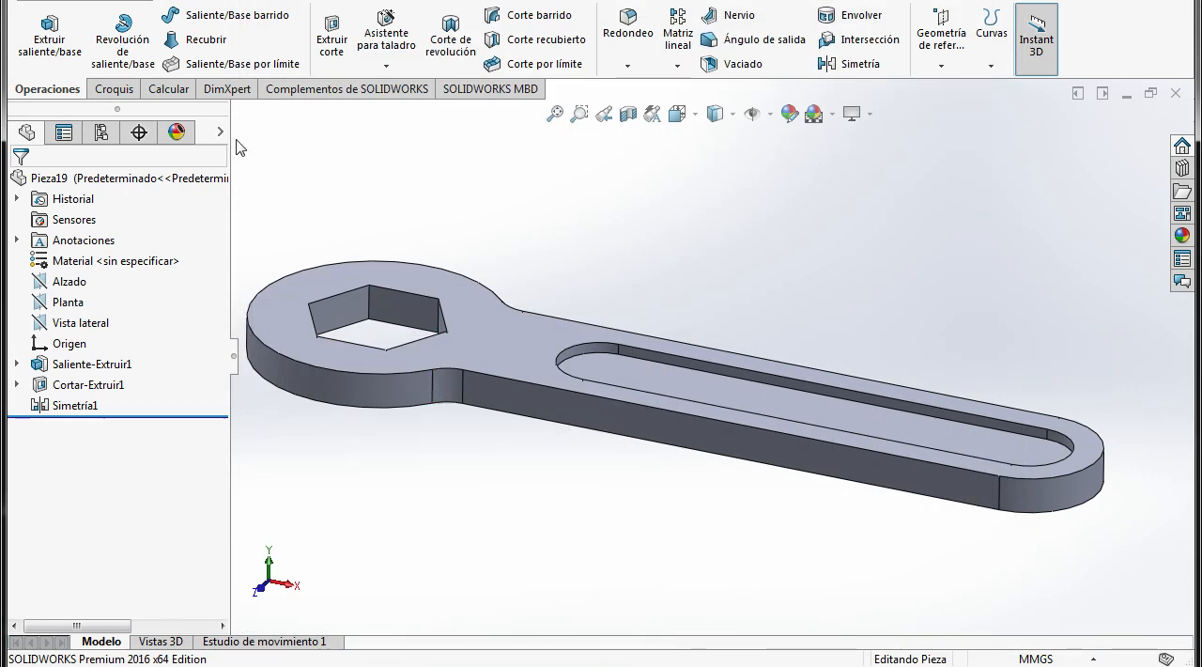
key(ctrl+s)
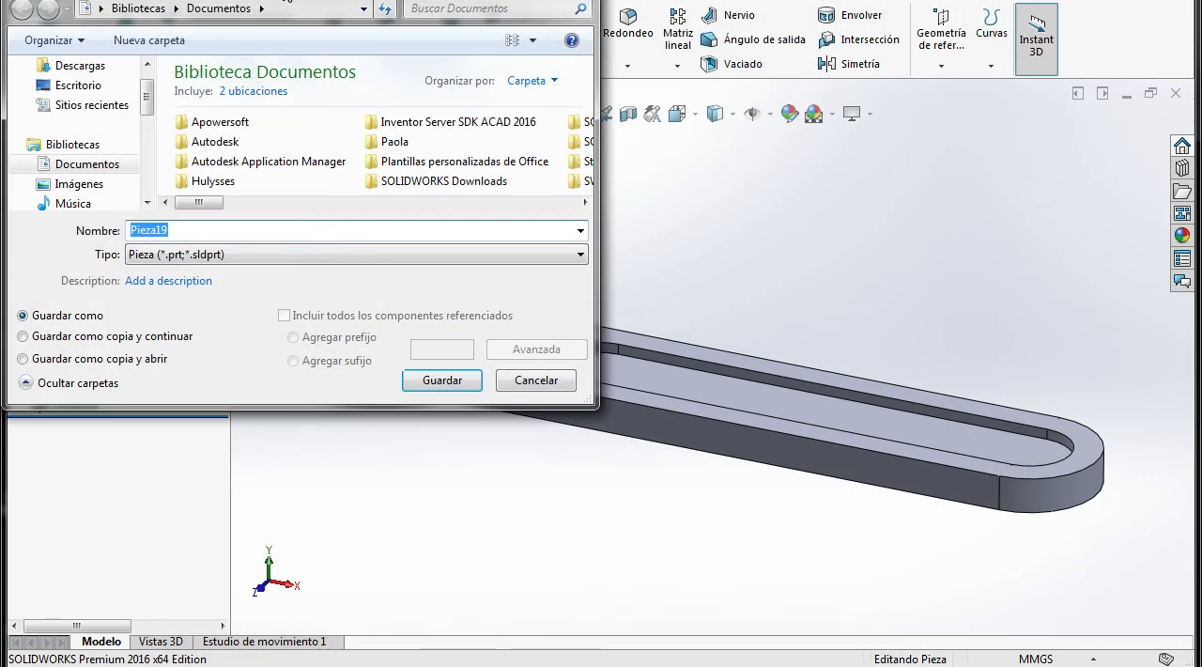
text(ll)
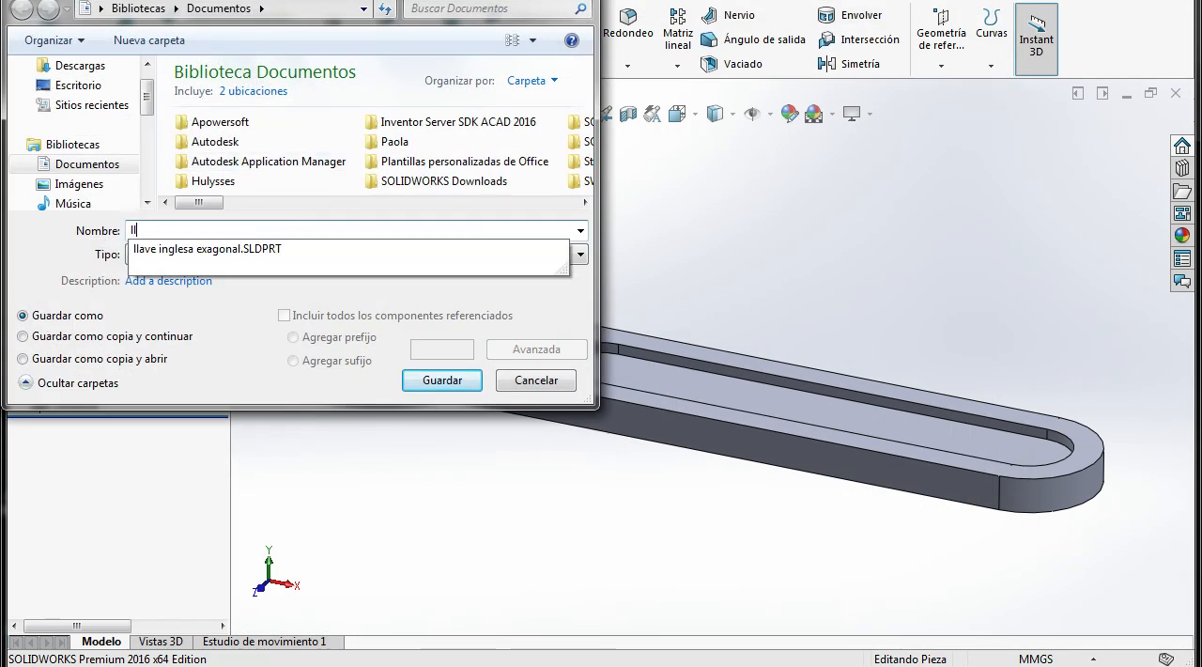
text(ave inglesa hexagonal)
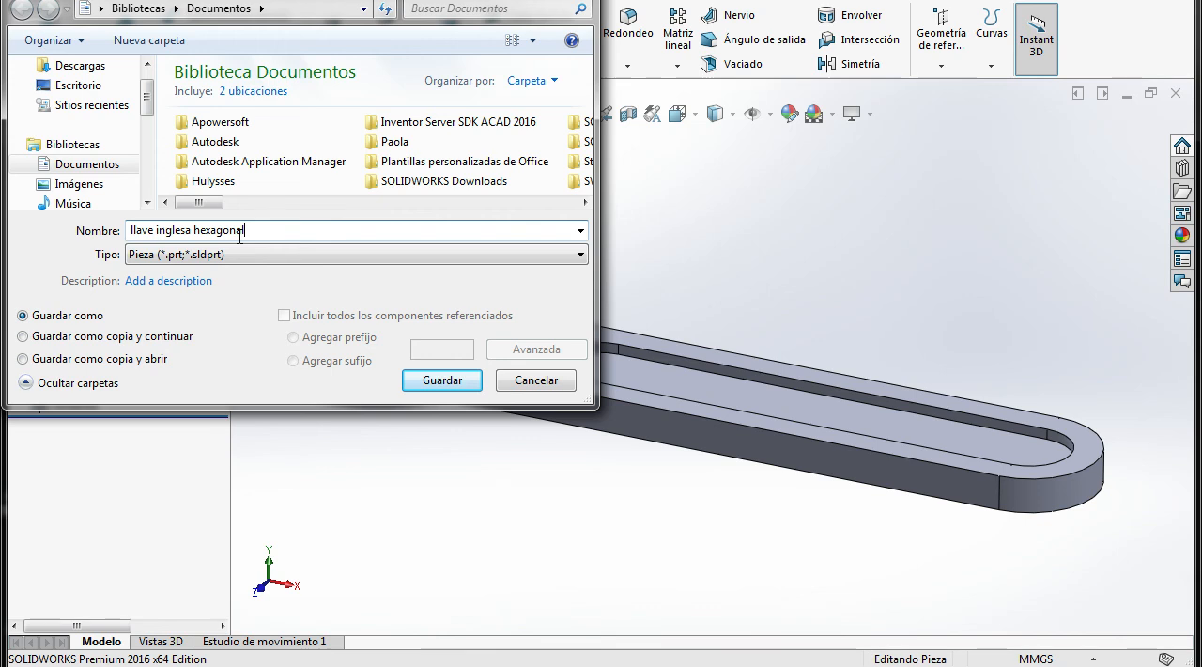
click(473, 372)
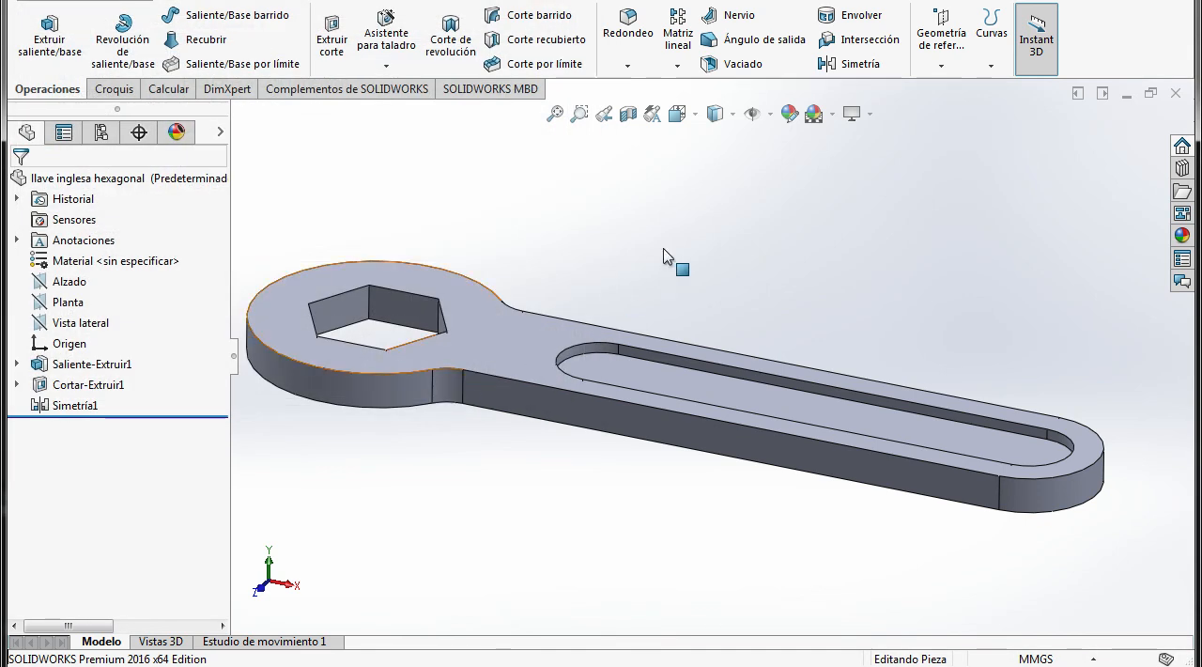
click(663, 249)
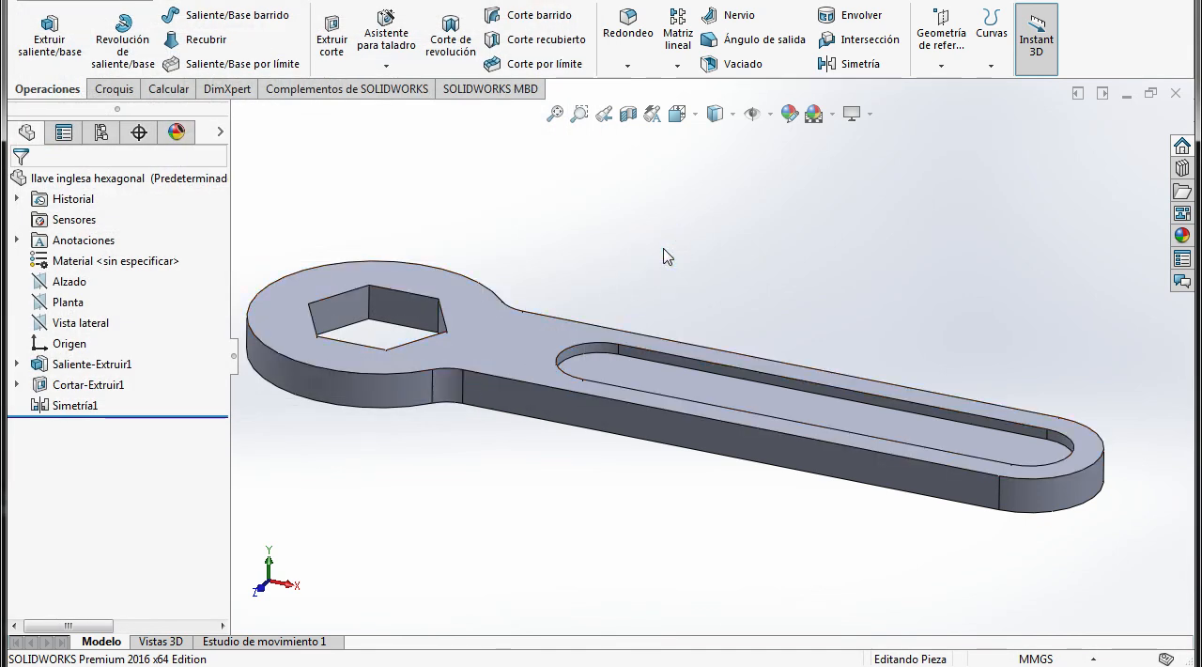